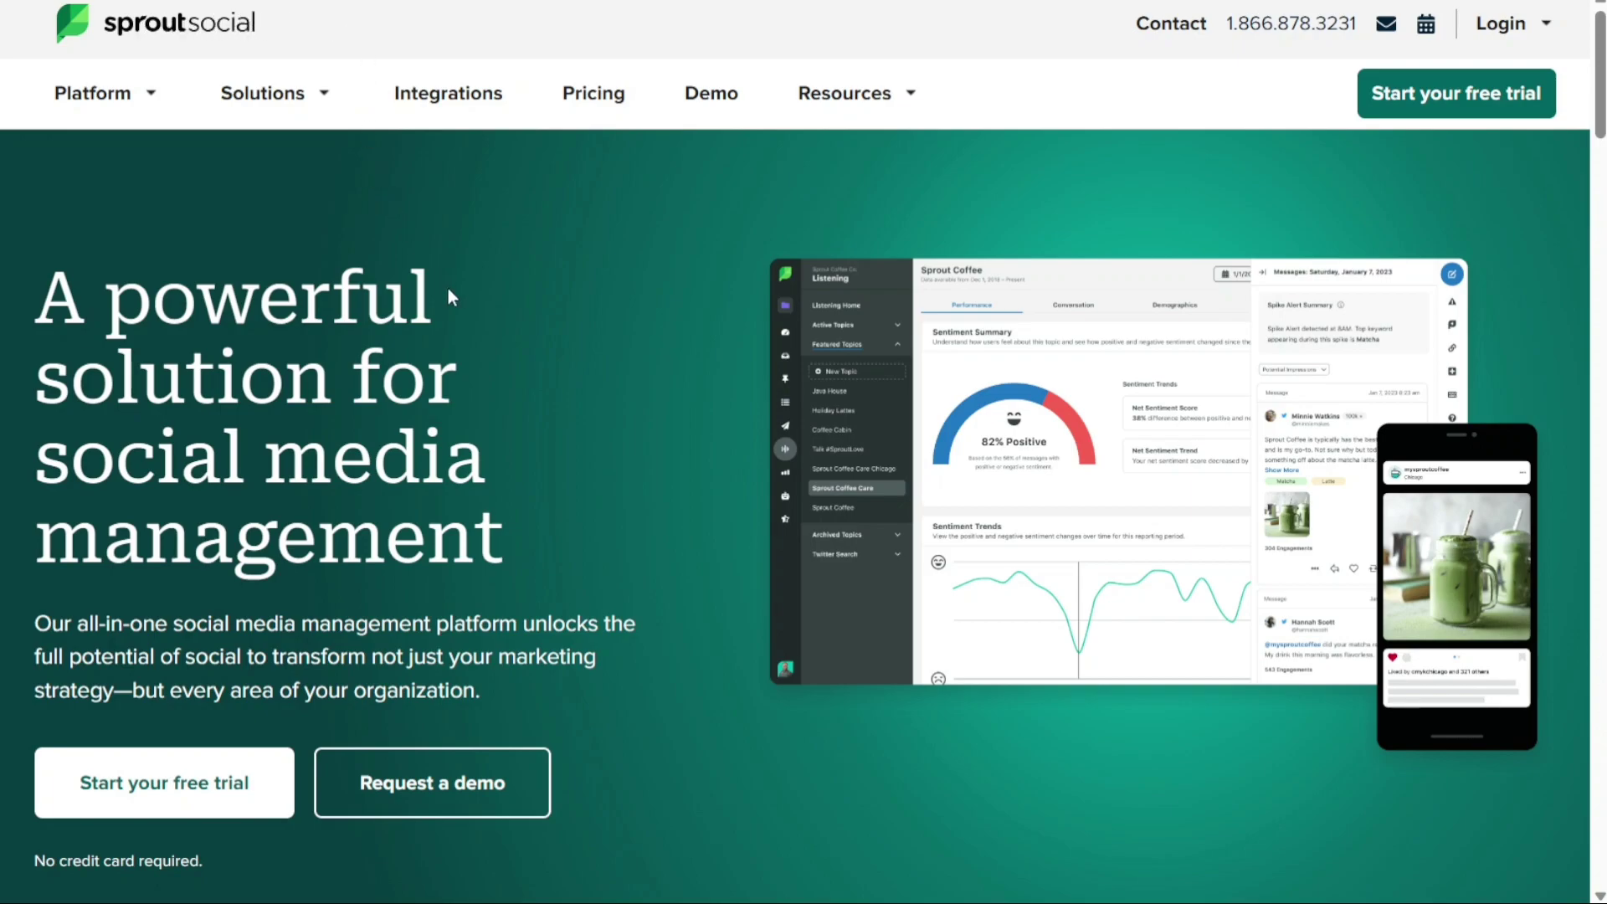
Step: Scroll down through the Sprout Social homepage sections
{"action": "scroll", "coordinate": [448, 288], "scroll_direction": "down", "scroll_amount": 1}
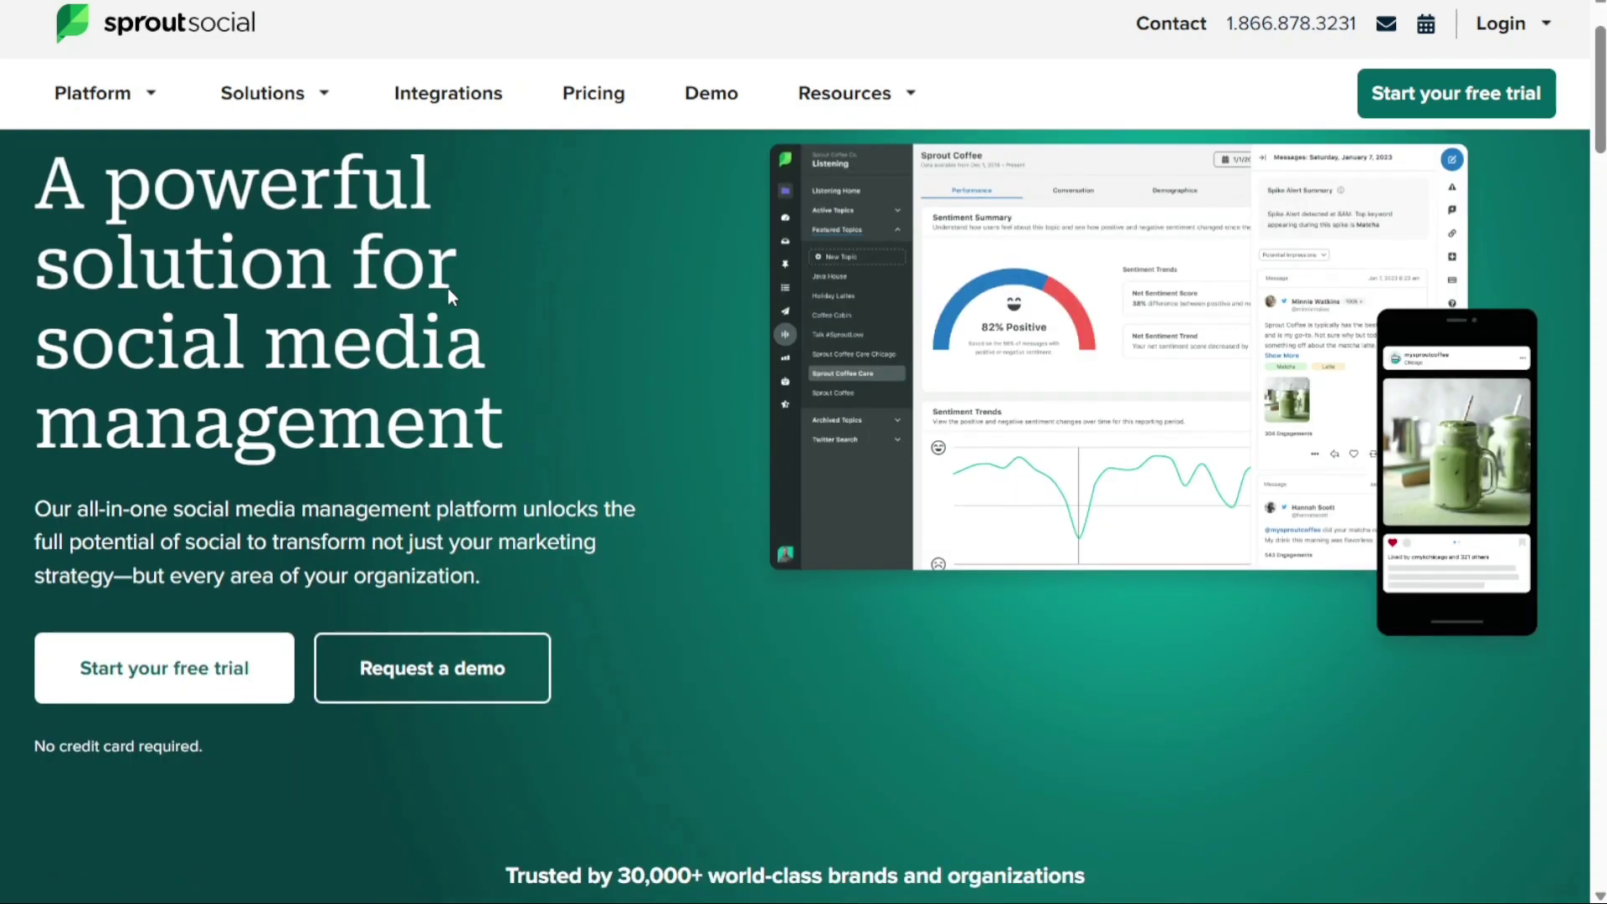
{"action": "scroll", "coordinate": [449, 288], "scroll_direction": "down", "scroll_amount": 5}
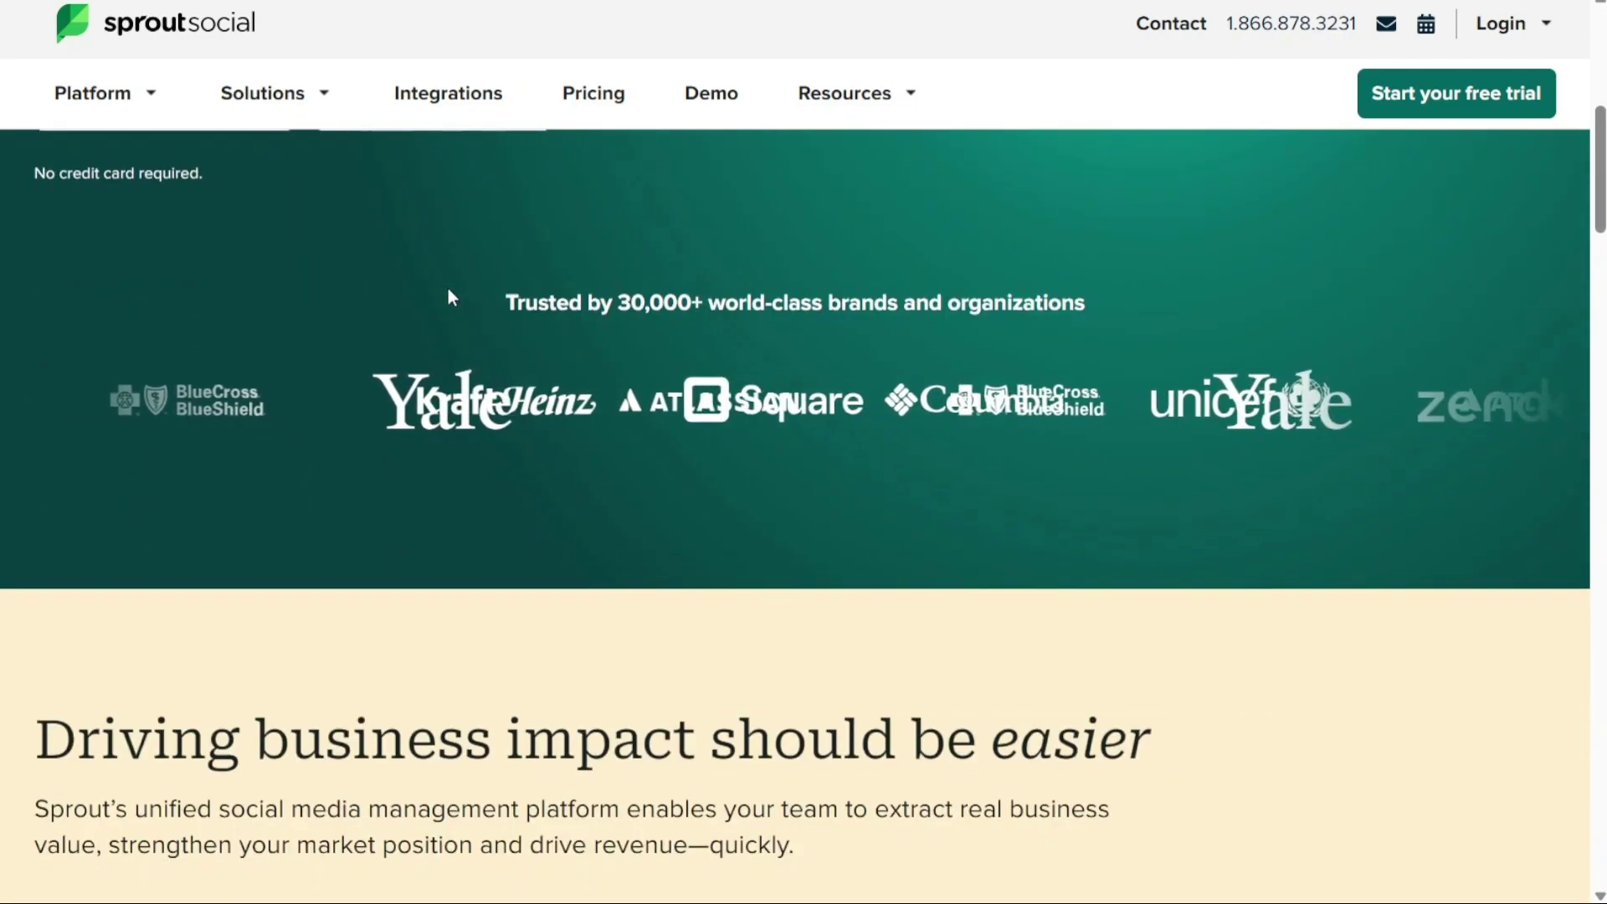
{"action": "scroll", "coordinate": [449, 290], "scroll_direction": "down", "scroll_amount": 2}
{"action": "scroll", "coordinate": [449, 288], "scroll_direction": "down", "scroll_amount": 1}
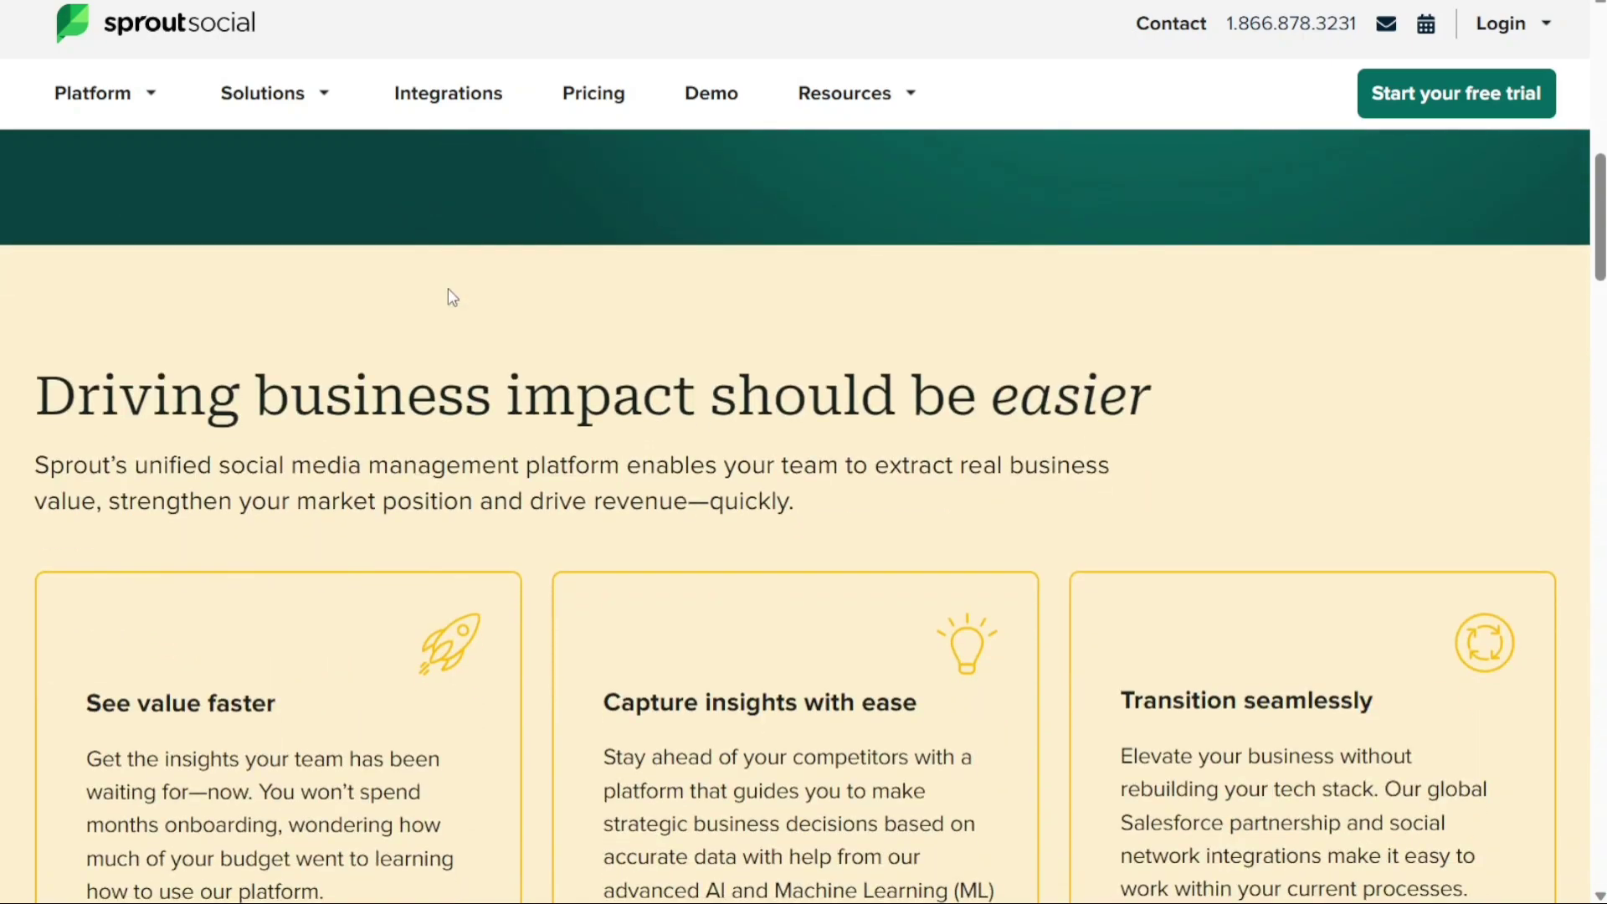
{"action": "scroll", "coordinate": [449, 288], "scroll_direction": "down", "scroll_amount": 2}
{"action": "scroll", "coordinate": [449, 288], "scroll_direction": "down", "scroll_amount": 5}
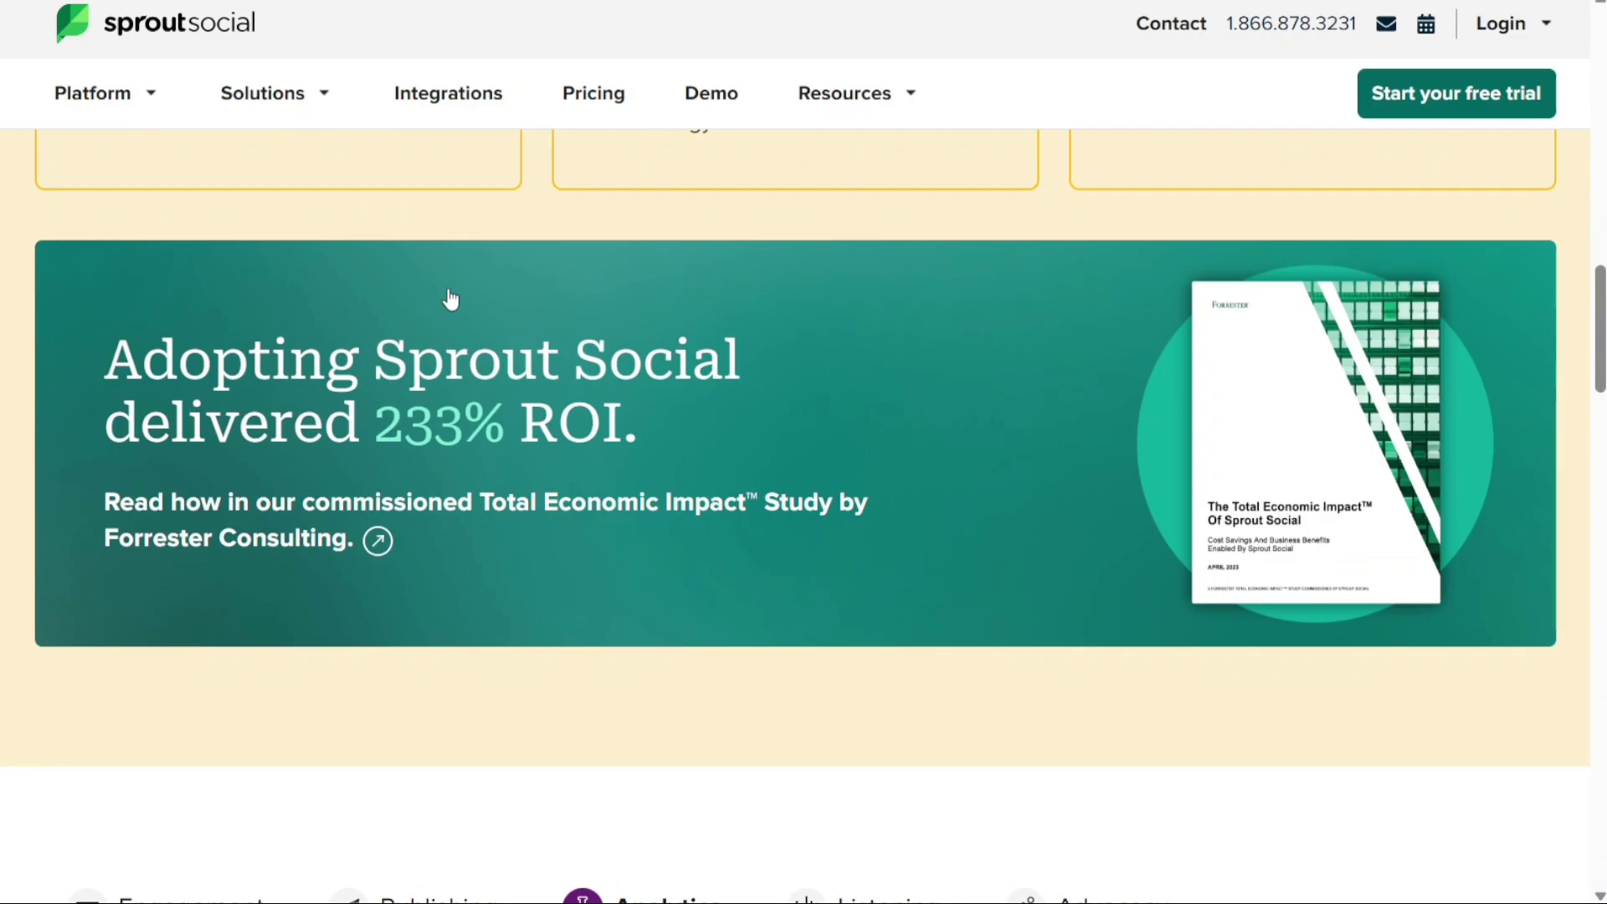
{"action": "scroll", "coordinate": [449, 289], "scroll_direction": "down", "scroll_amount": 5}
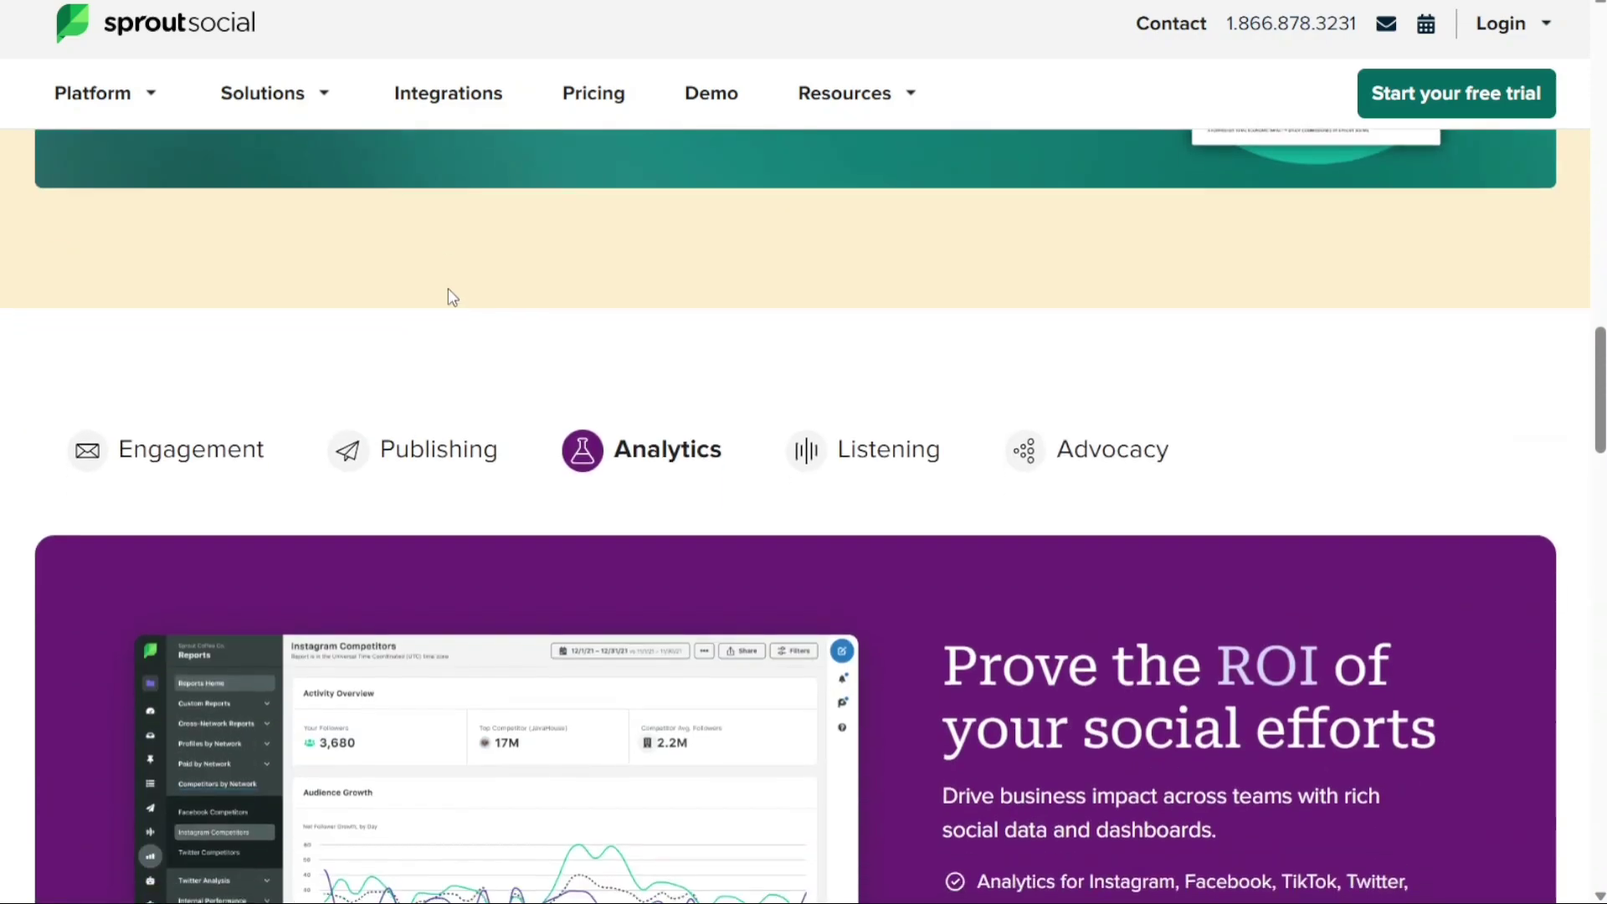
{"action": "scroll", "coordinate": [449, 288], "scroll_direction": "down", "scroll_amount": 2}
Step: Return to the top and close the 'Hey! Before you leave...' free-trial popup
{"action": "scroll", "coordinate": [448, 288], "scroll_direction": "up", "scroll_amount": 1}
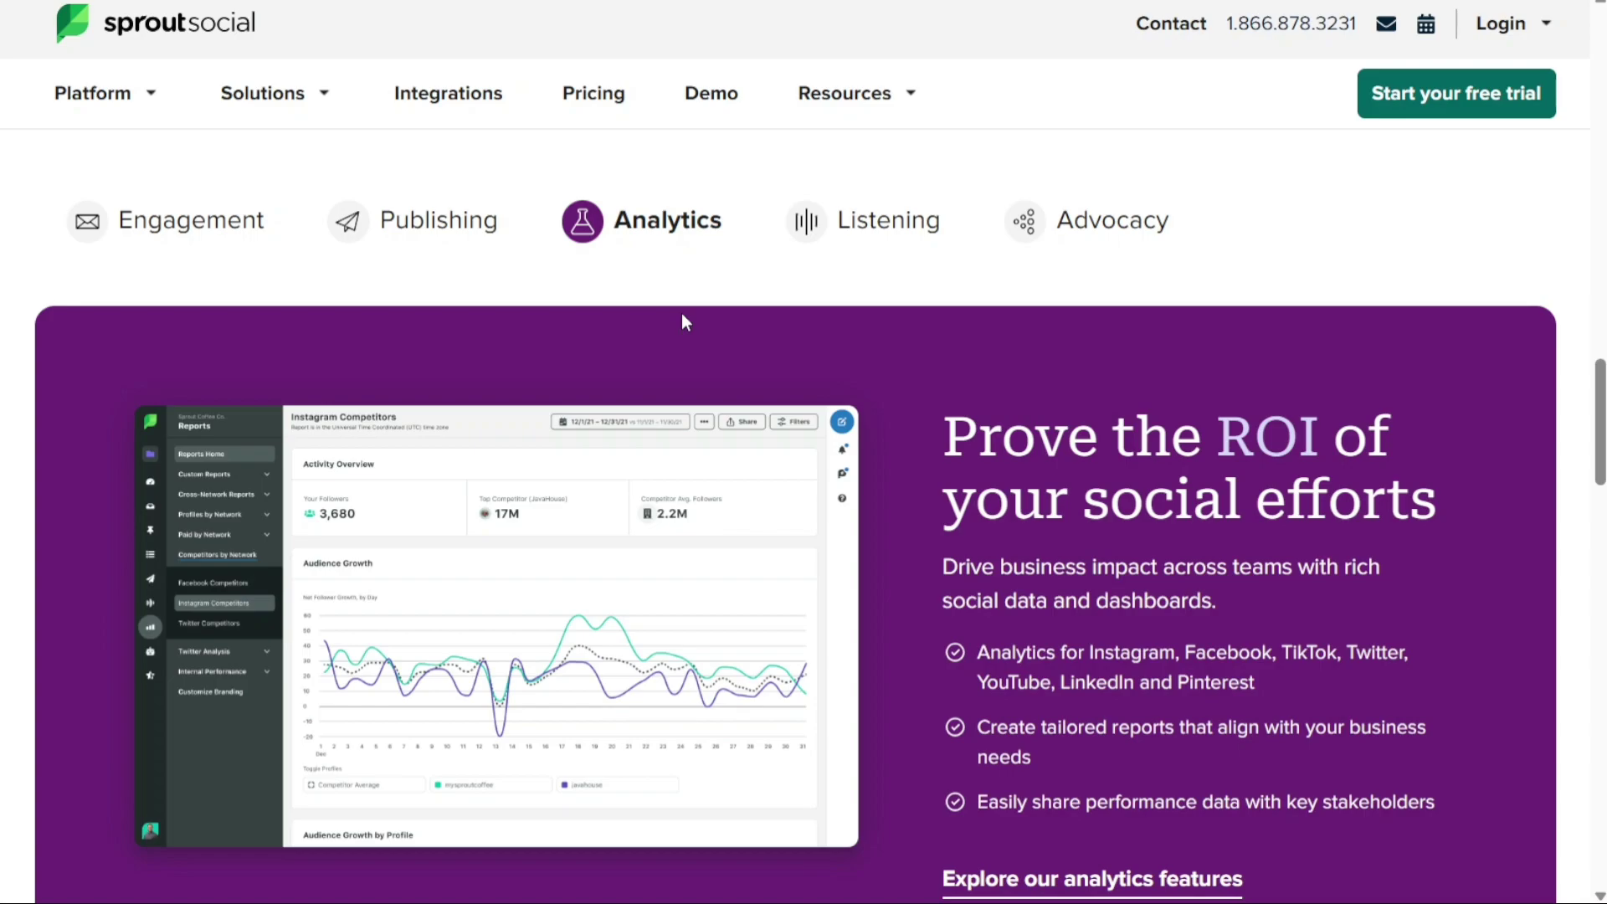
{"action": "scroll", "coordinate": [685, 322], "scroll_direction": "up", "scroll_amount": 15}
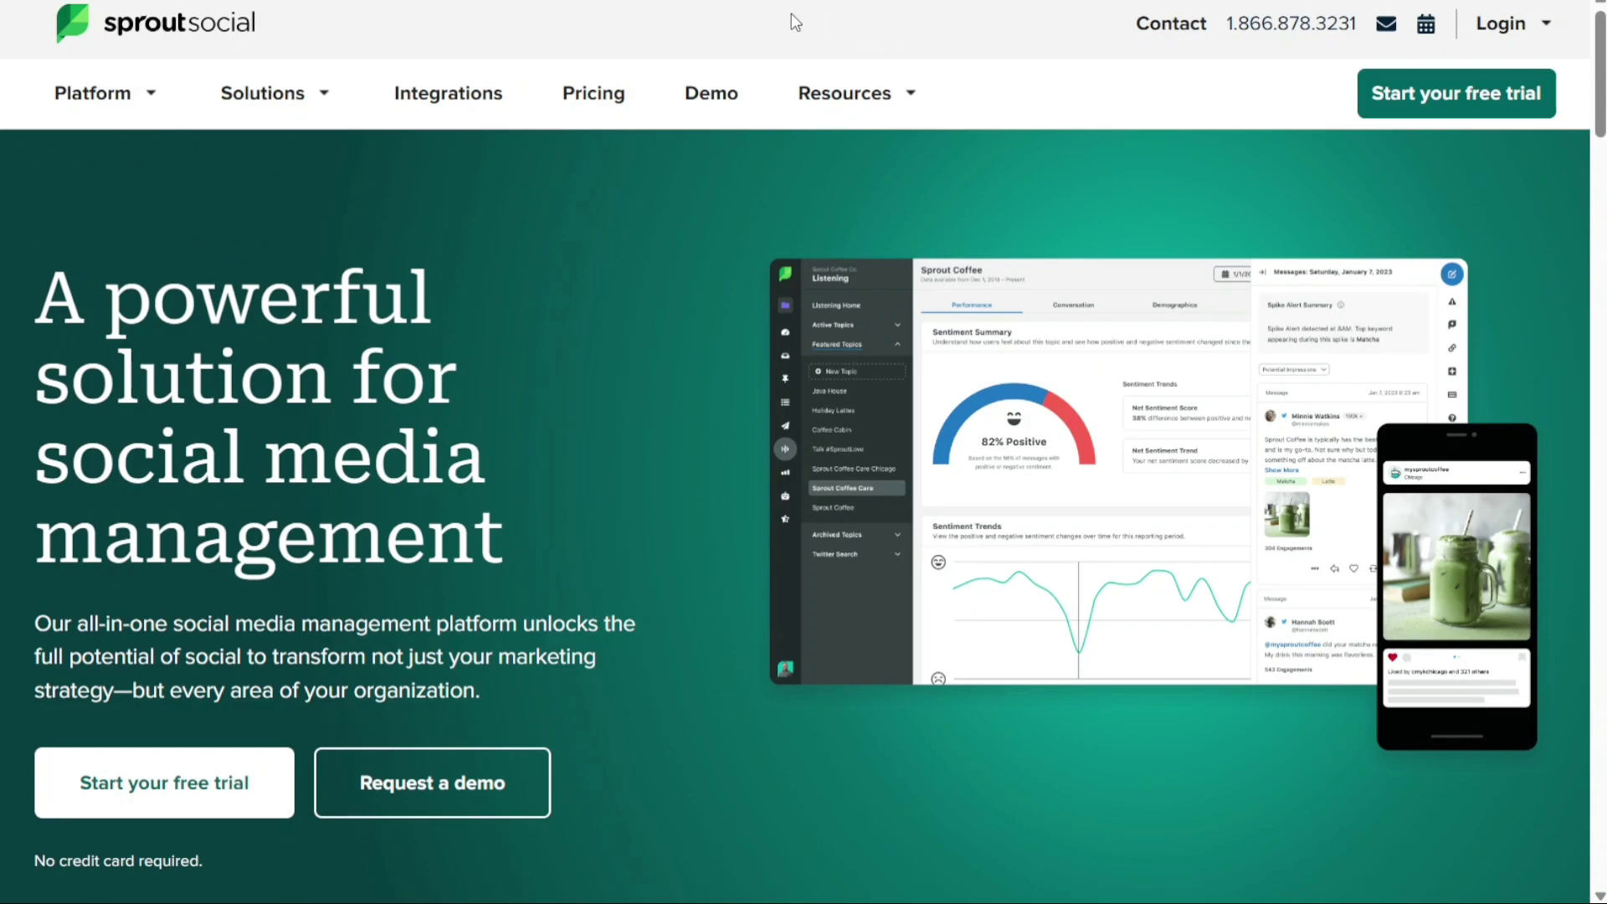
{"action": "mouse_move", "coordinate": [776, 12]}
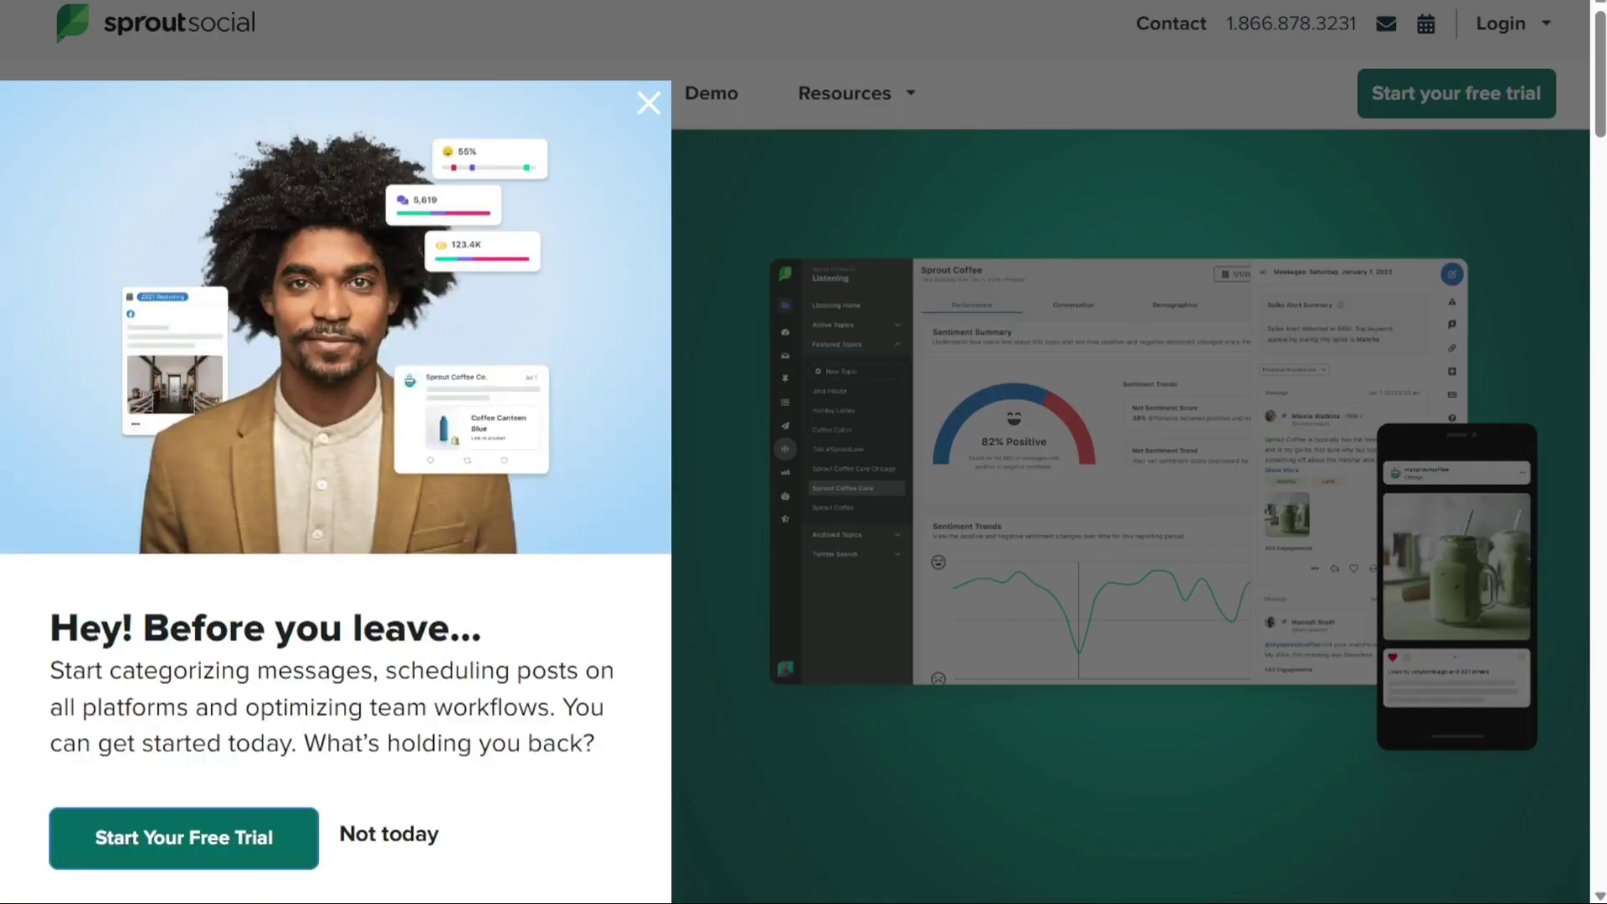
{"action": "left_click", "coordinate": [649, 103]}
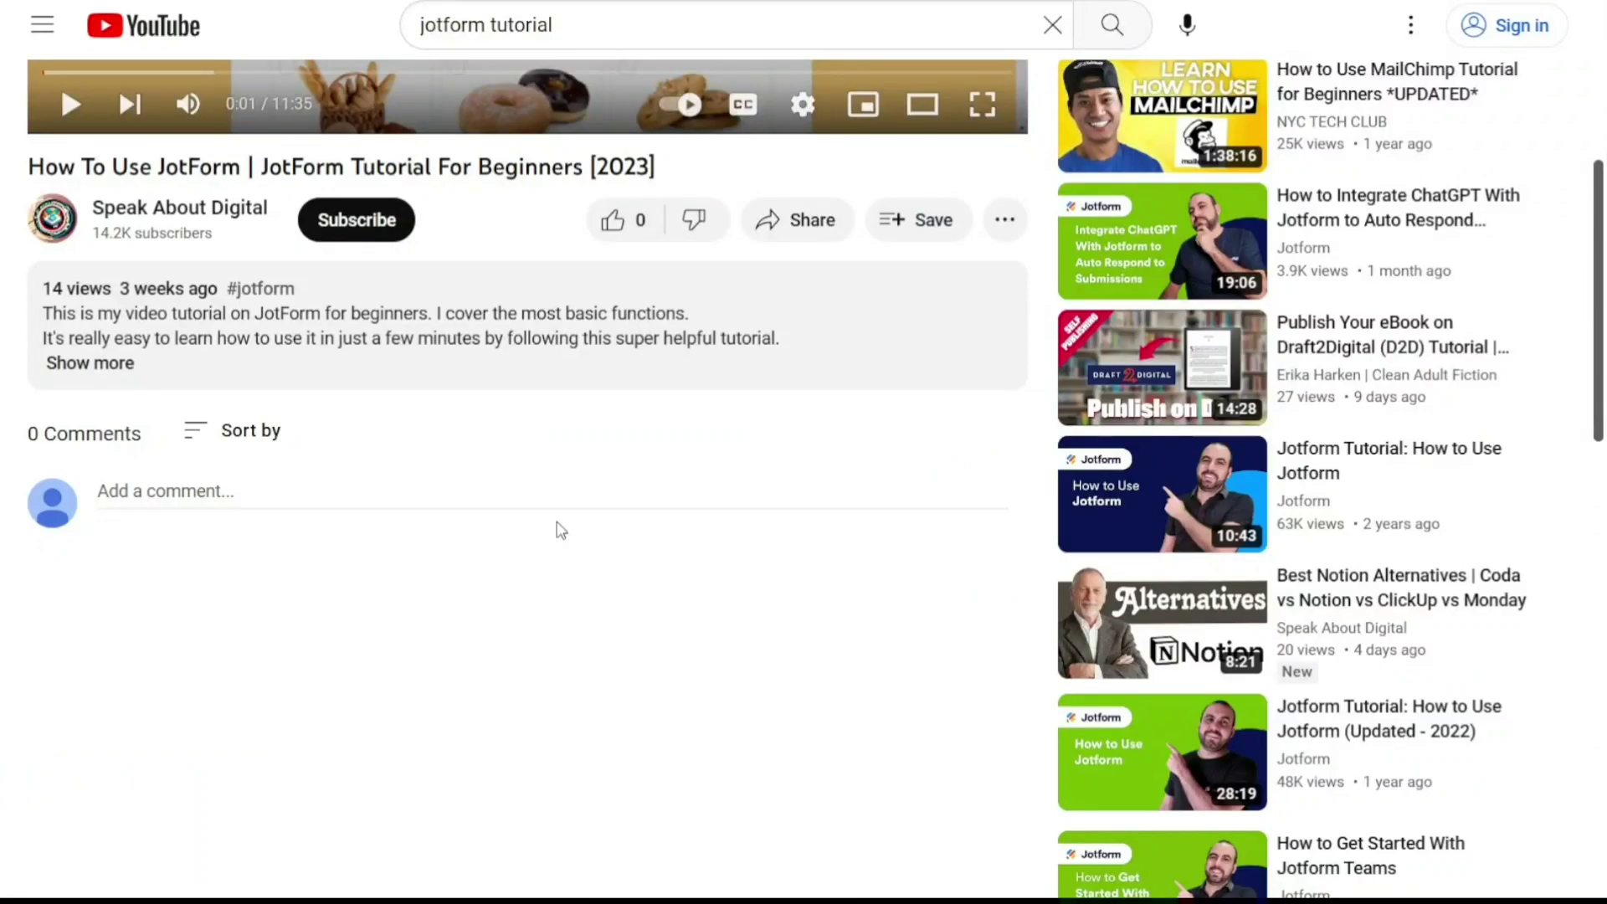
Step: Show the JotForm tutorial video's full description with its links
{"action": "left_click", "coordinate": [106, 371]}
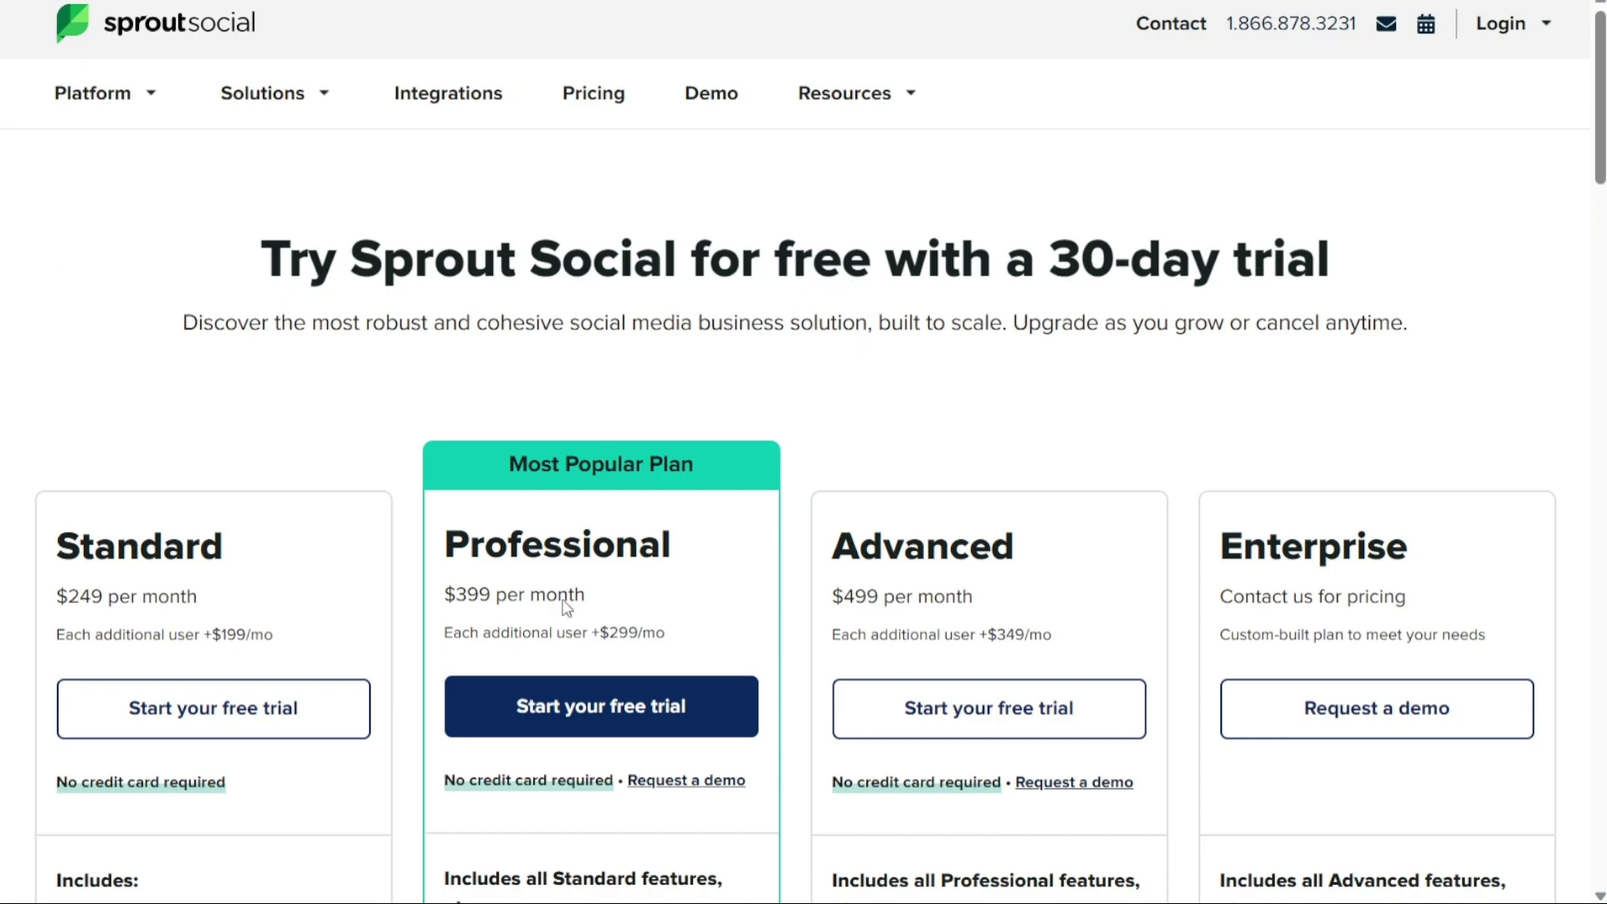
Step: Start the Professional plan's 30-day free trial from the pricing page
{"action": "left_click", "coordinate": [585, 714]}
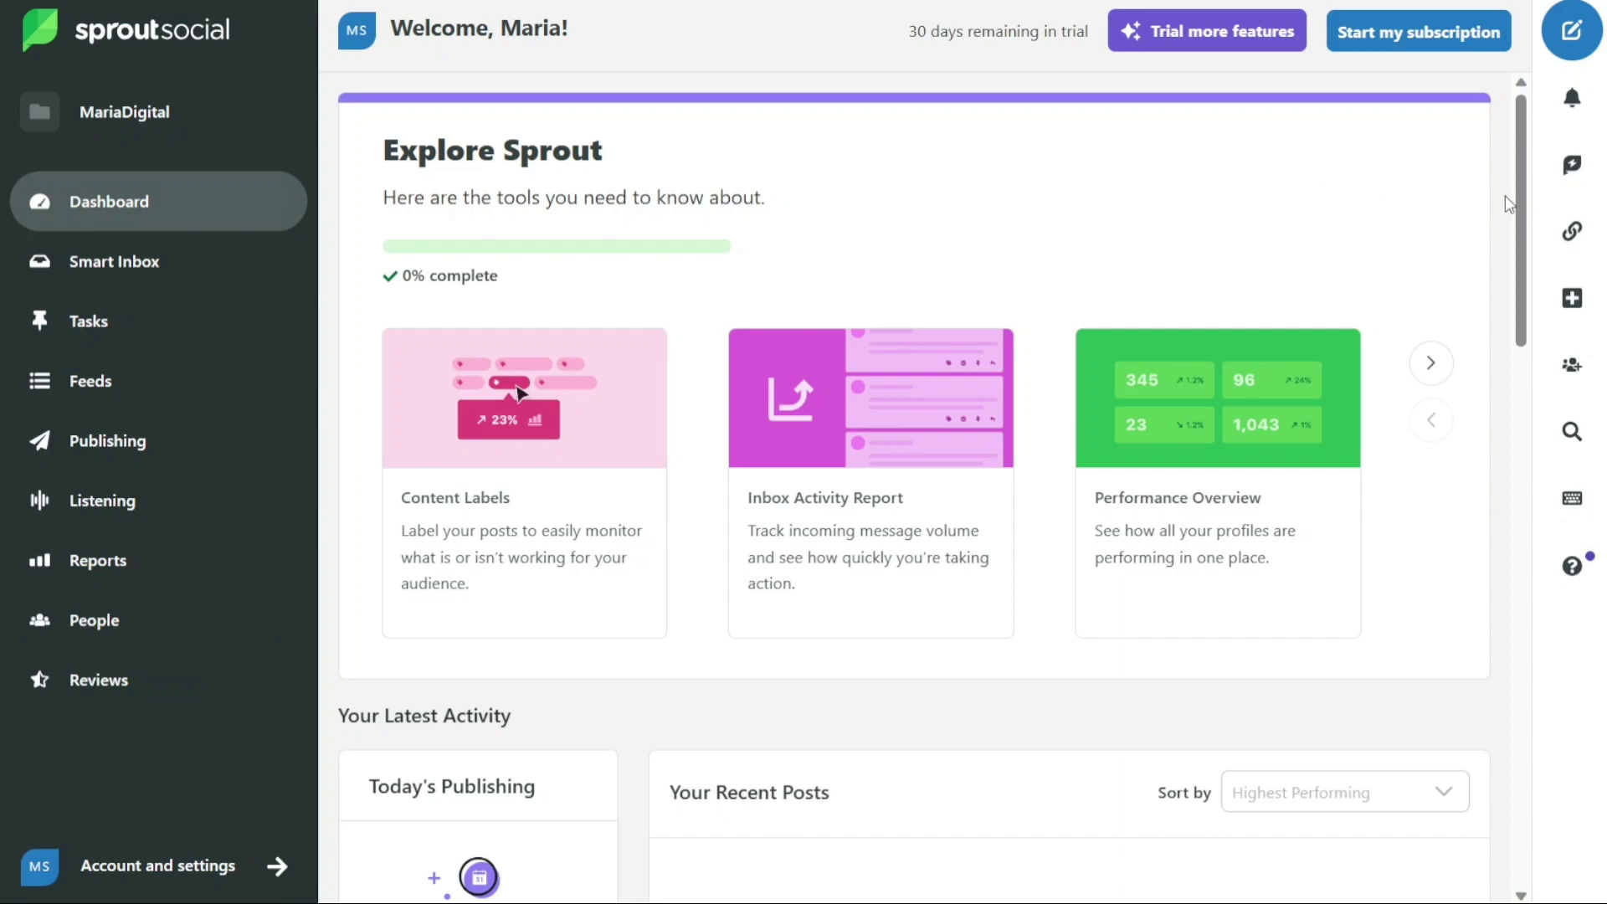
{"action": "left_click_drag", "start_coordinate": [1511, 220], "coordinate": [1510, 383]}
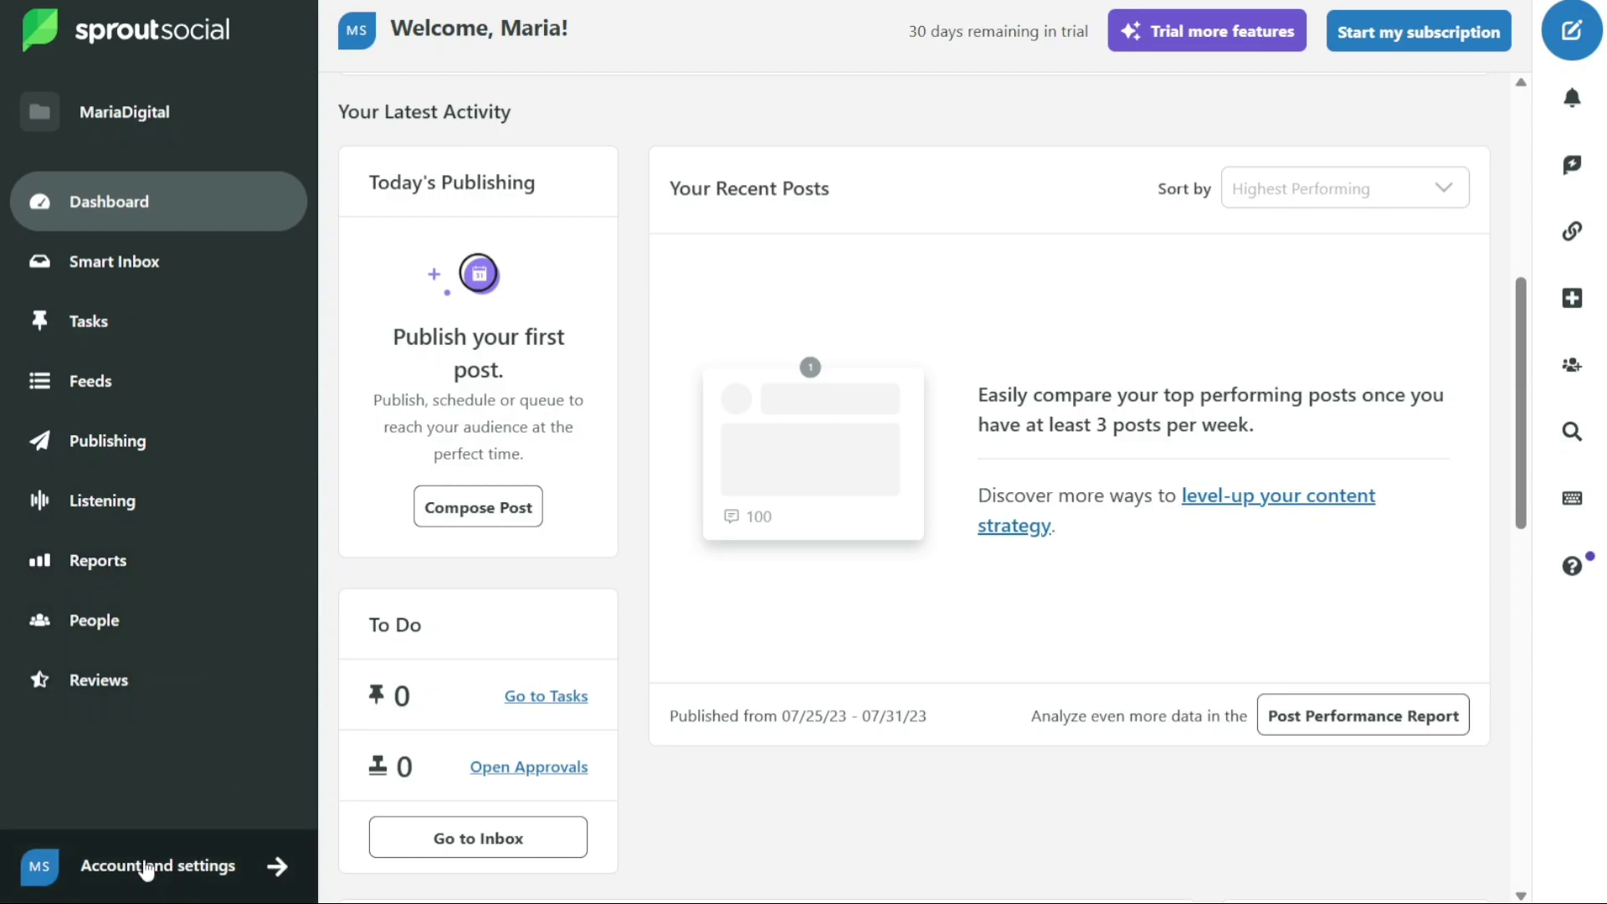
{"action": "scroll", "coordinate": [519, 393], "scroll_direction": "up", "scroll_amount": 7}
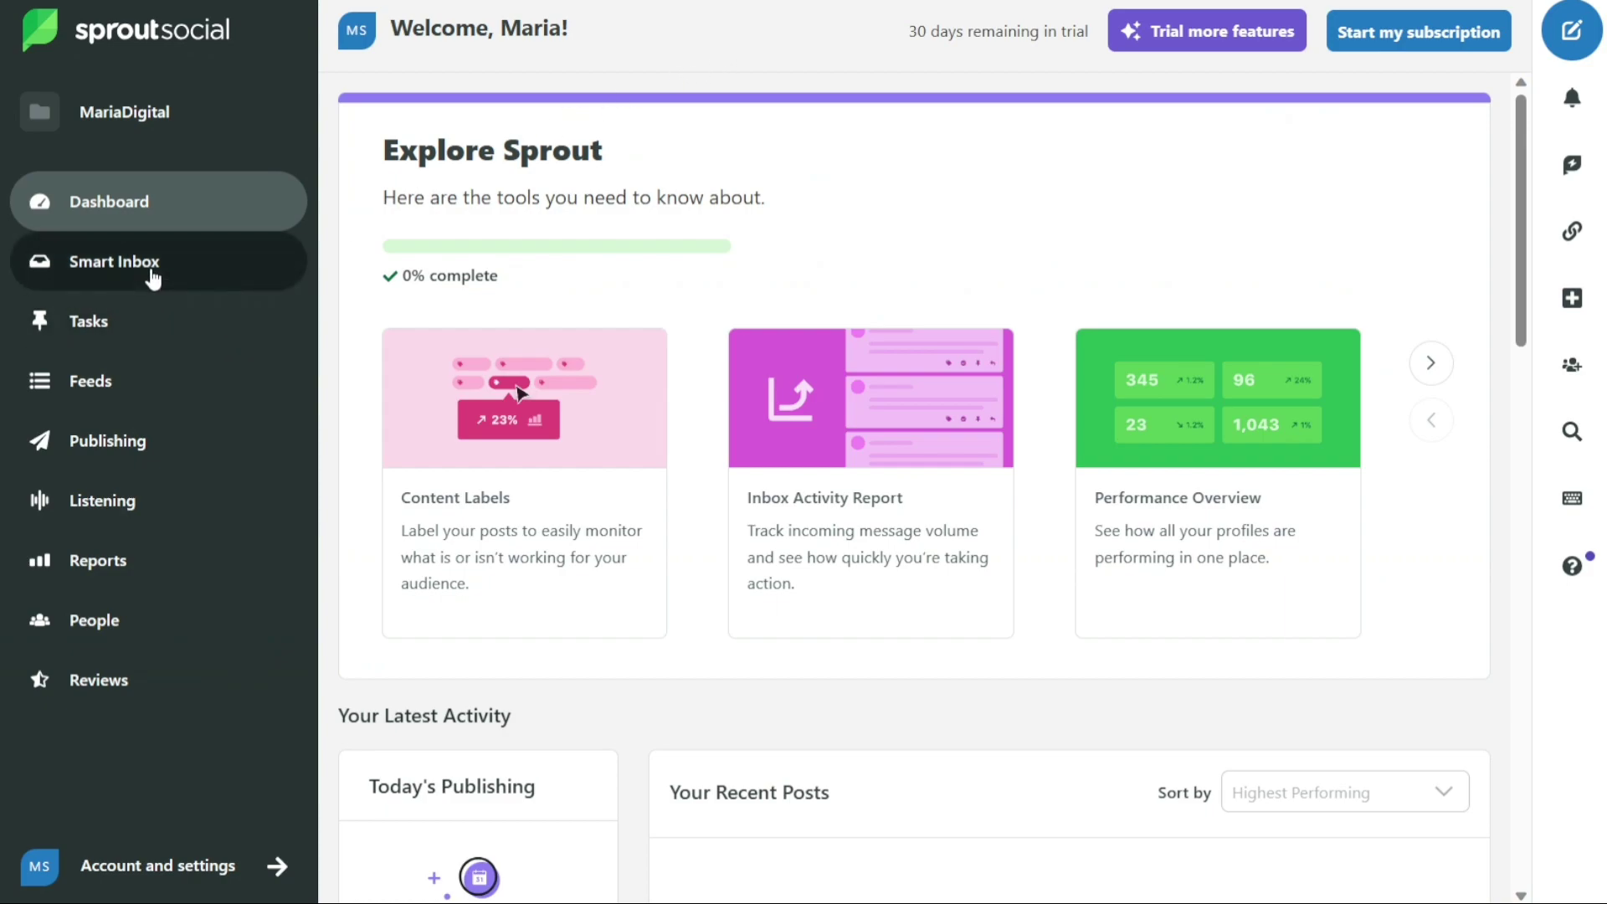
Step: Open Smart Inbox on All Messages and toggle the Filters panel off and back on
{"action": "left_click", "coordinate": [152, 278]}
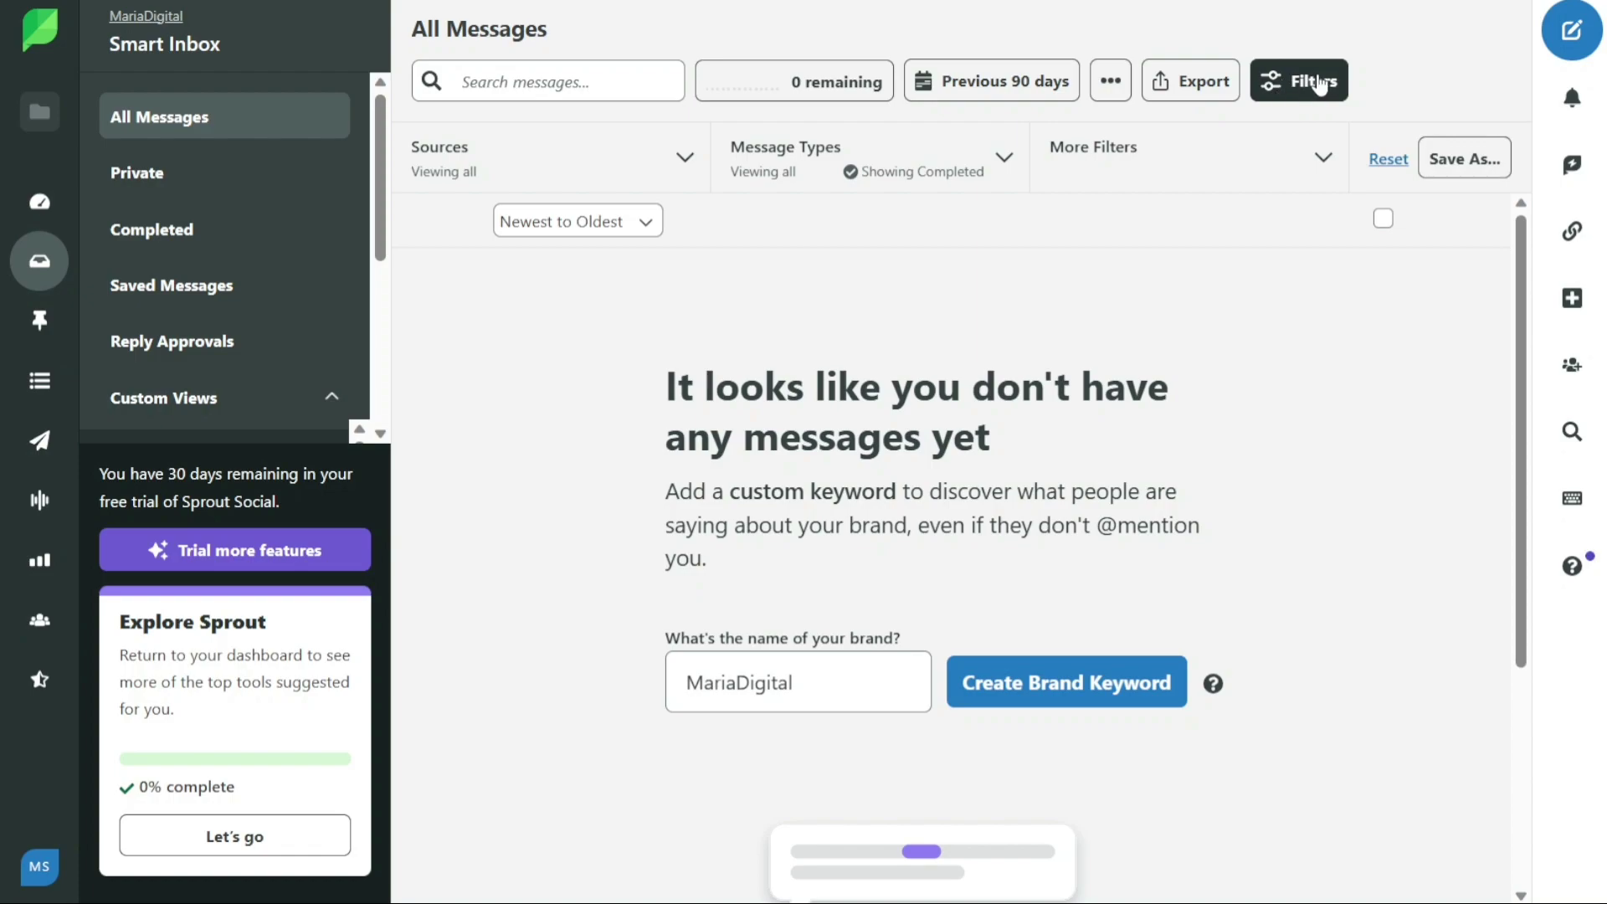
{"action": "left_click", "coordinate": [1300, 80]}
{"action": "left_click", "coordinate": [1300, 81]}
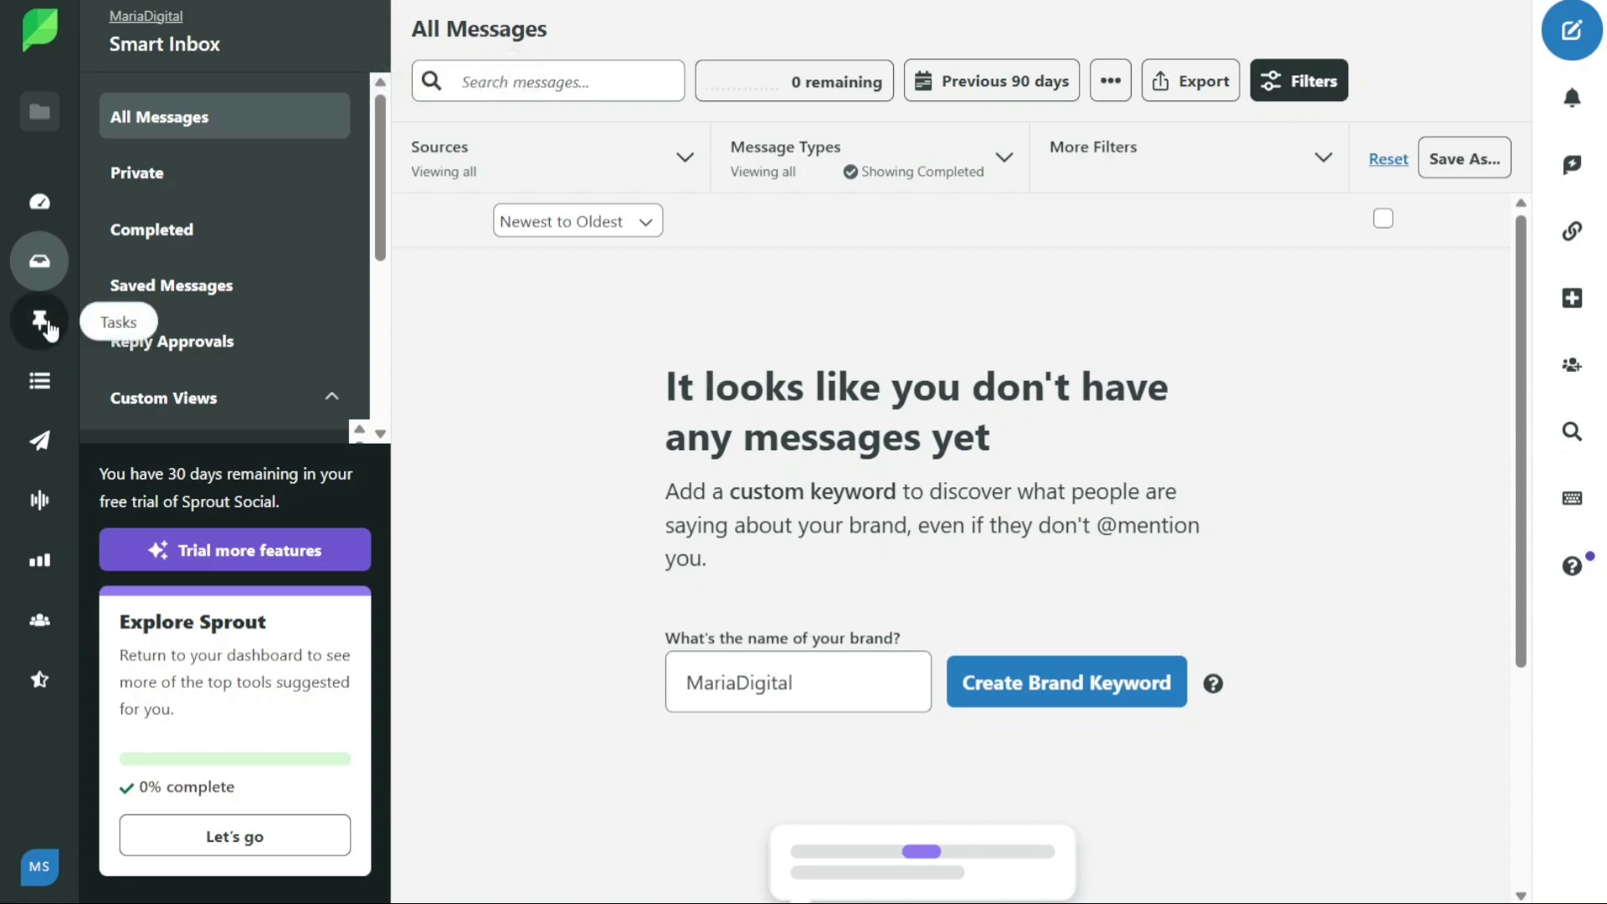
Step: Open Tasks and switch to All Tasks (Across Team), which shows no tasks
{"action": "left_click", "coordinate": [48, 329]}
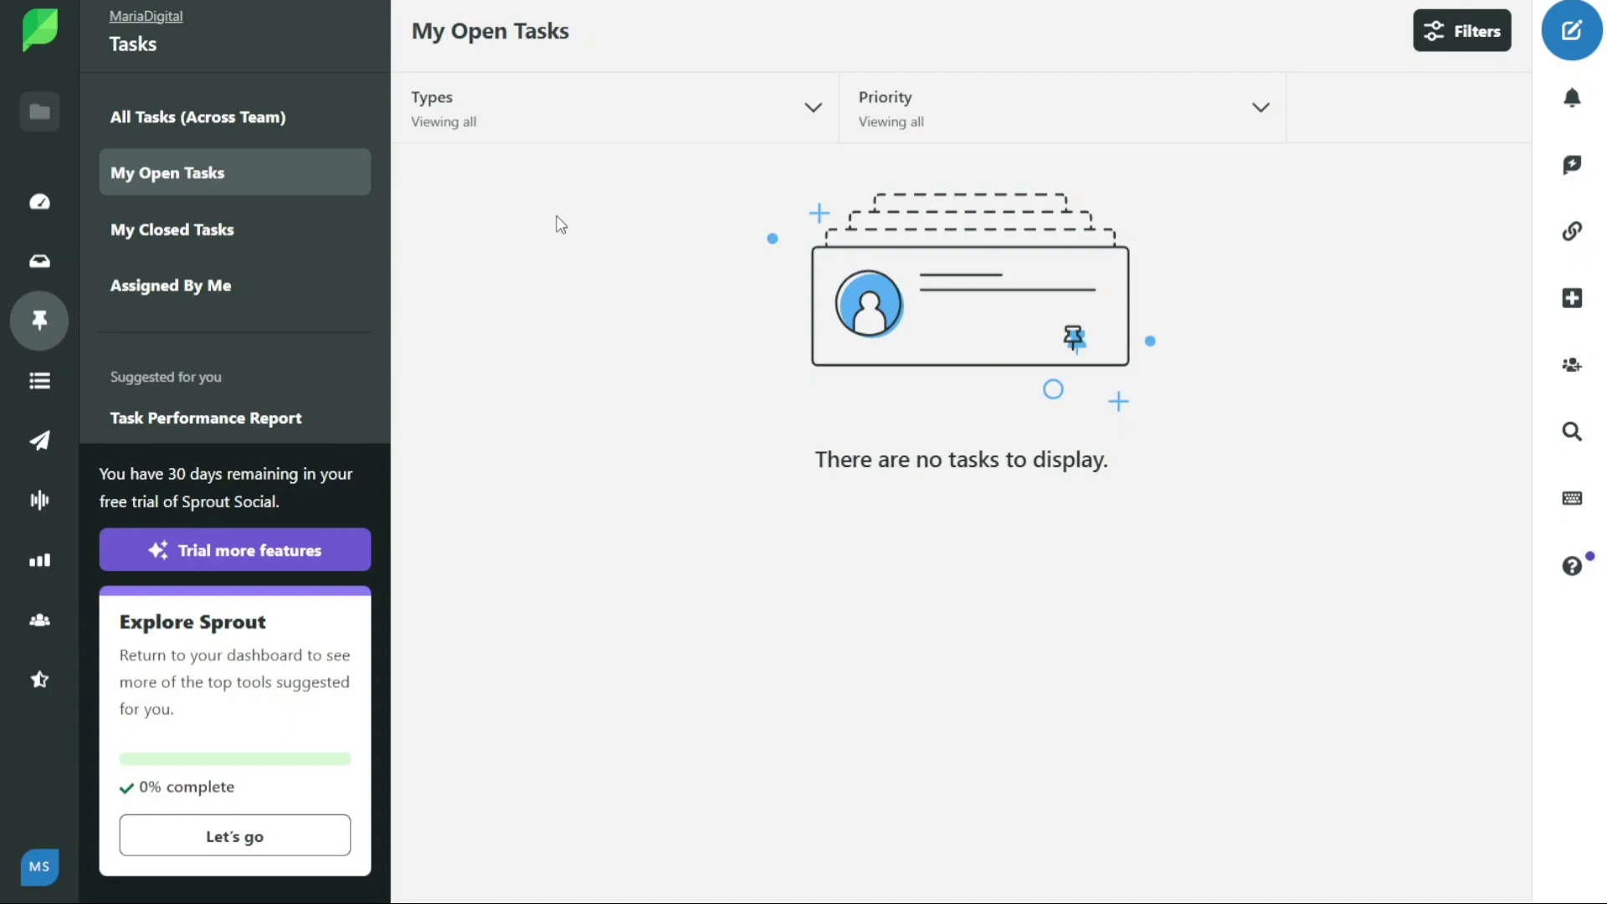
{"action": "left_click", "coordinate": [212, 119]}
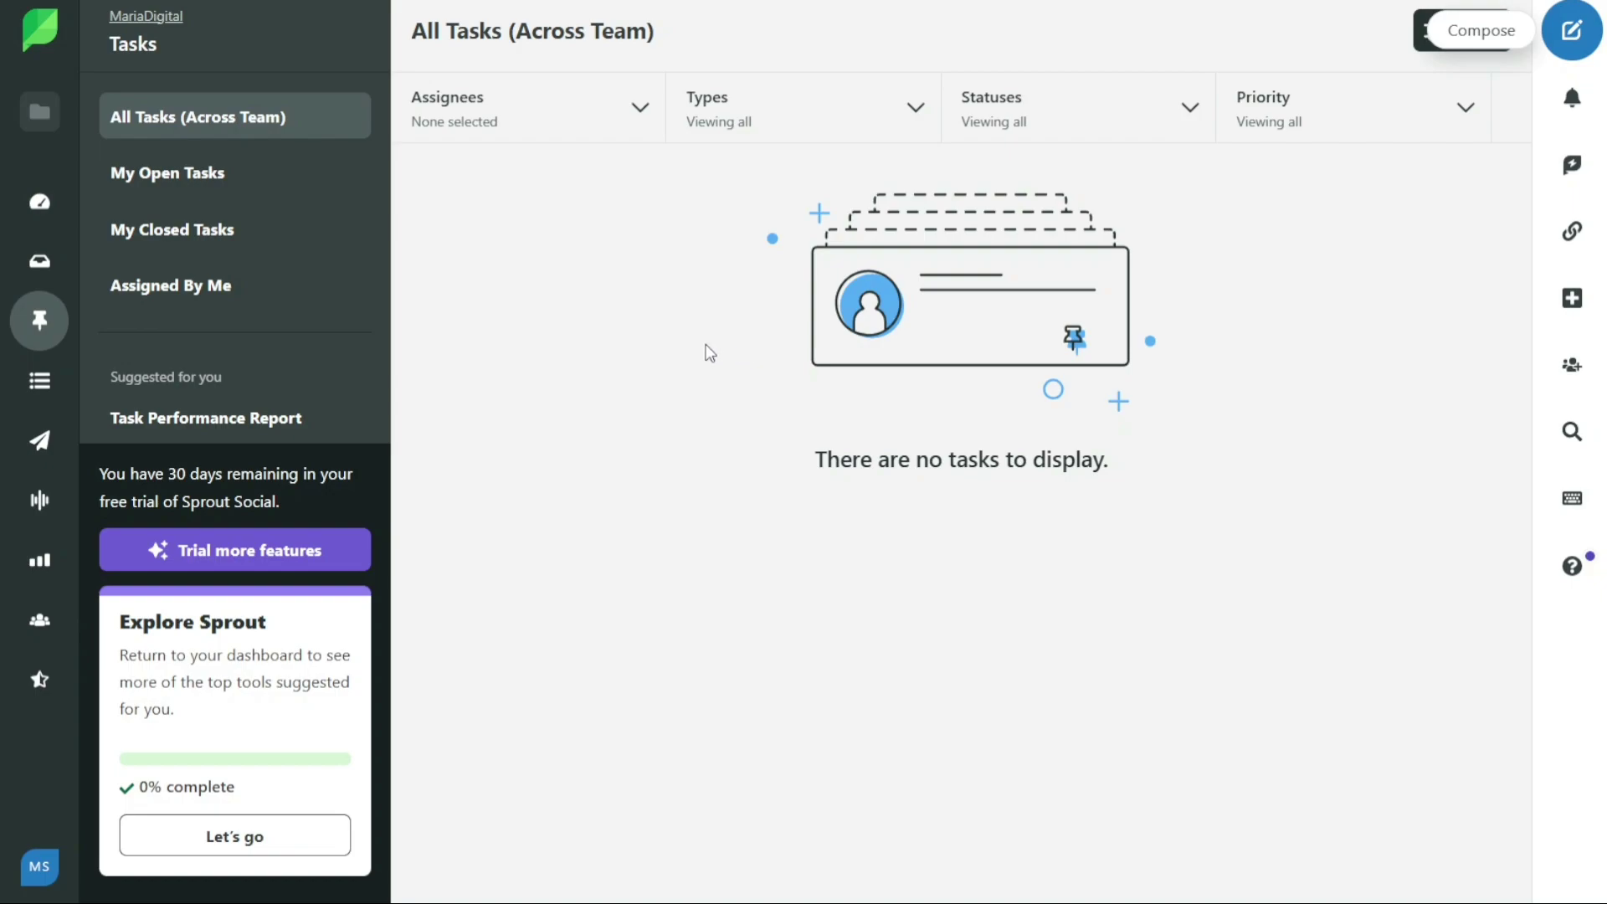
Step: Check Publishing's Drafts, Awaiting Approval and Rejected posts, then open Listening Home
{"action": "left_click", "coordinate": [42, 437]}
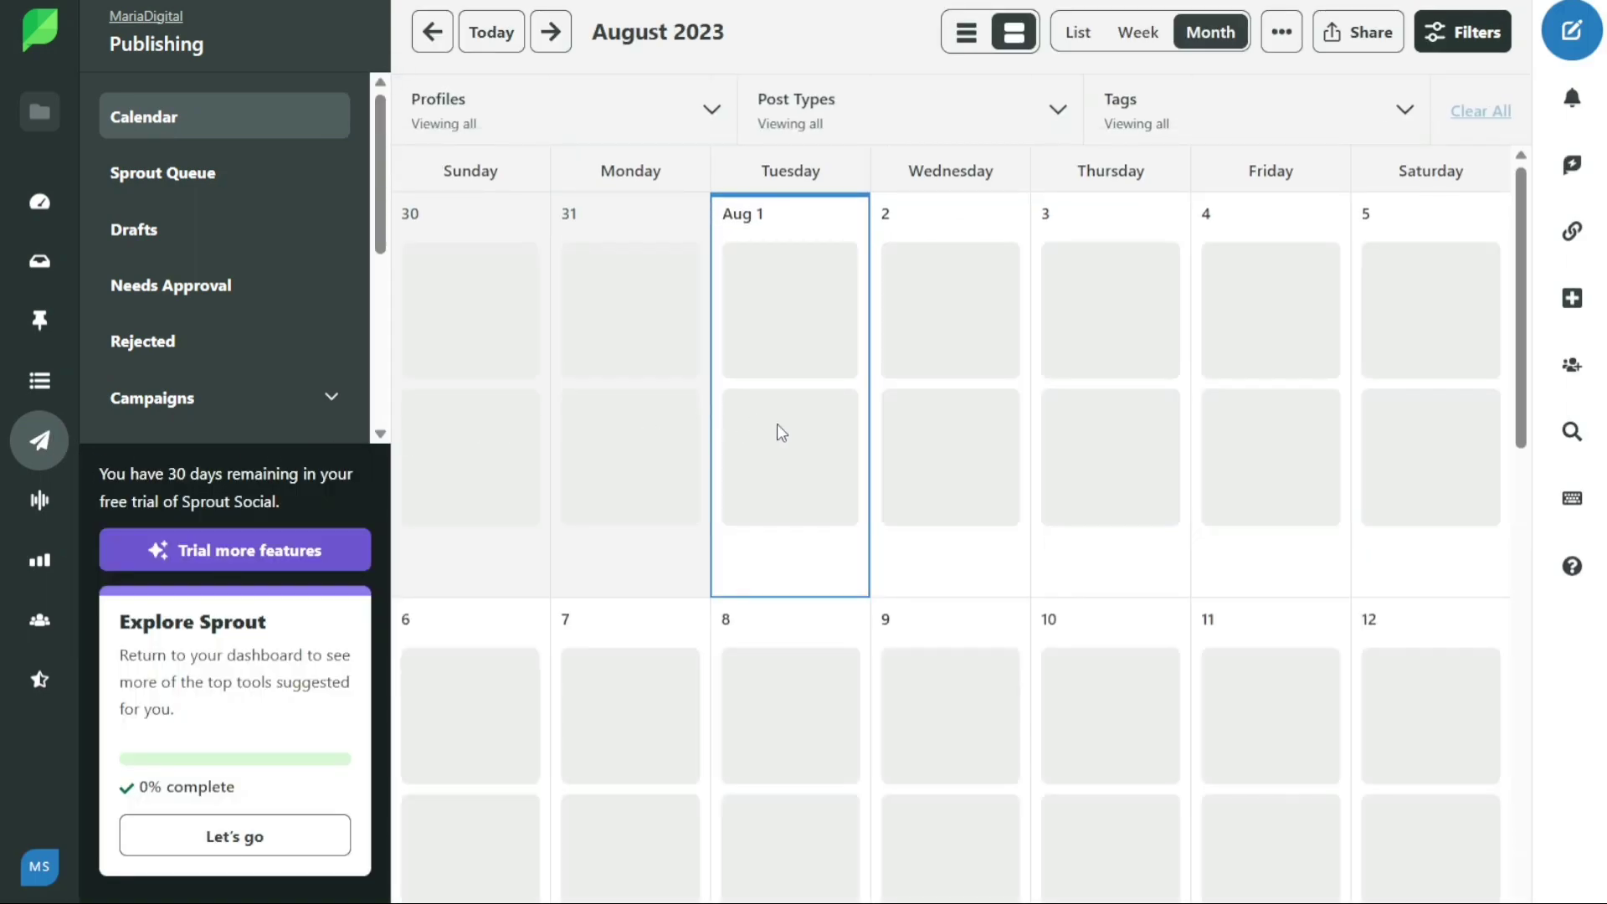
{"action": "mouse_move", "coordinate": [829, 444]}
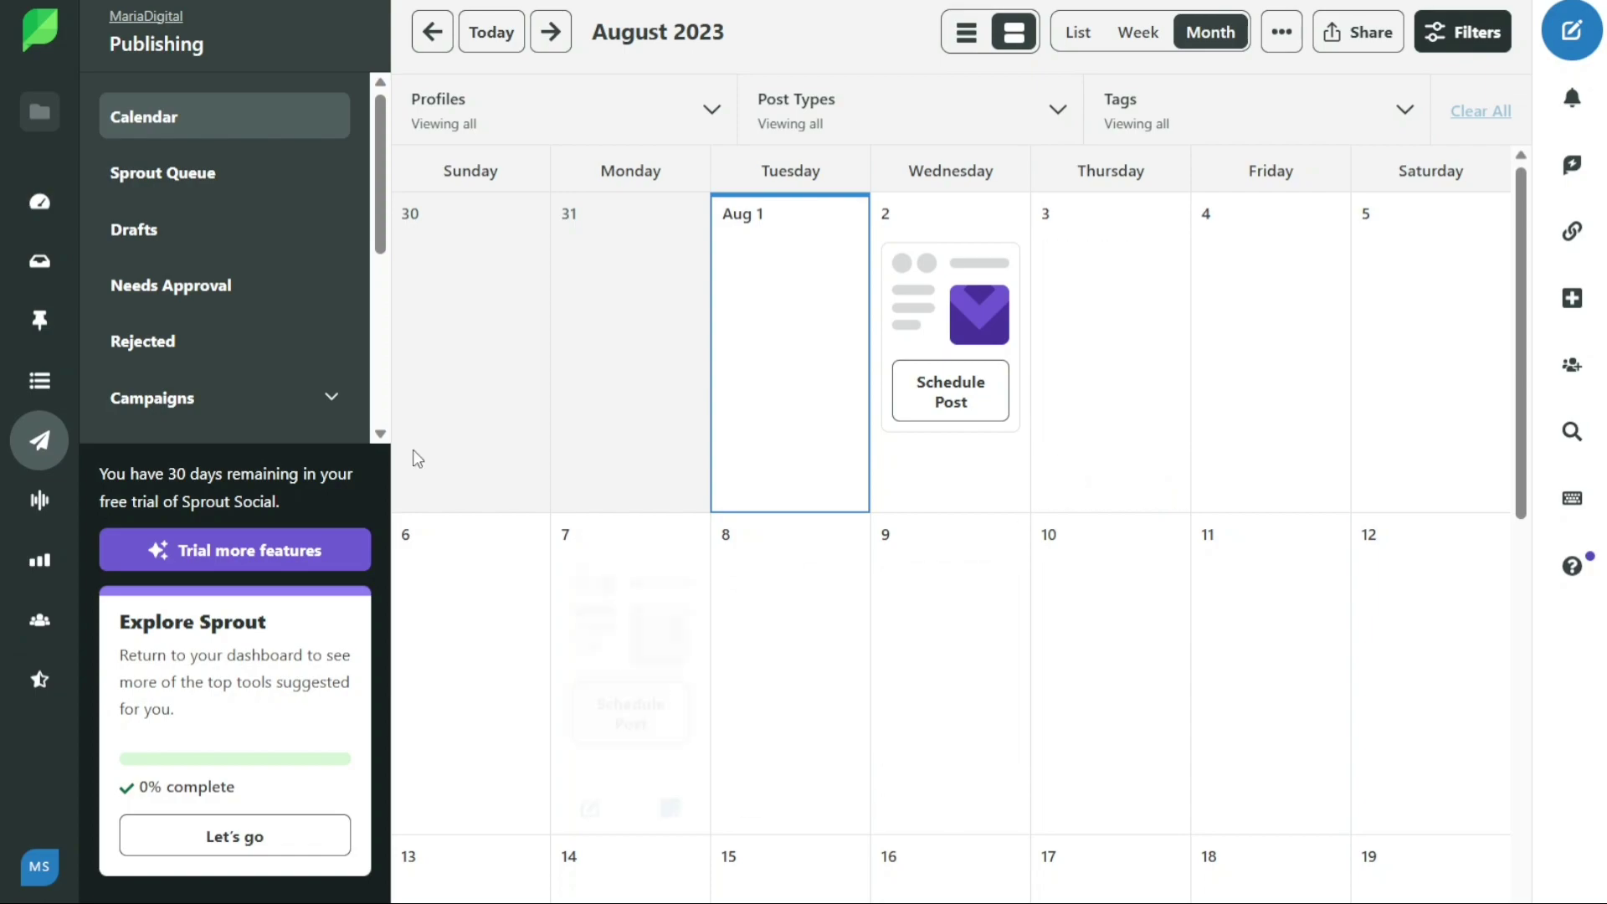
{"action": "left_click", "coordinate": [211, 241]}
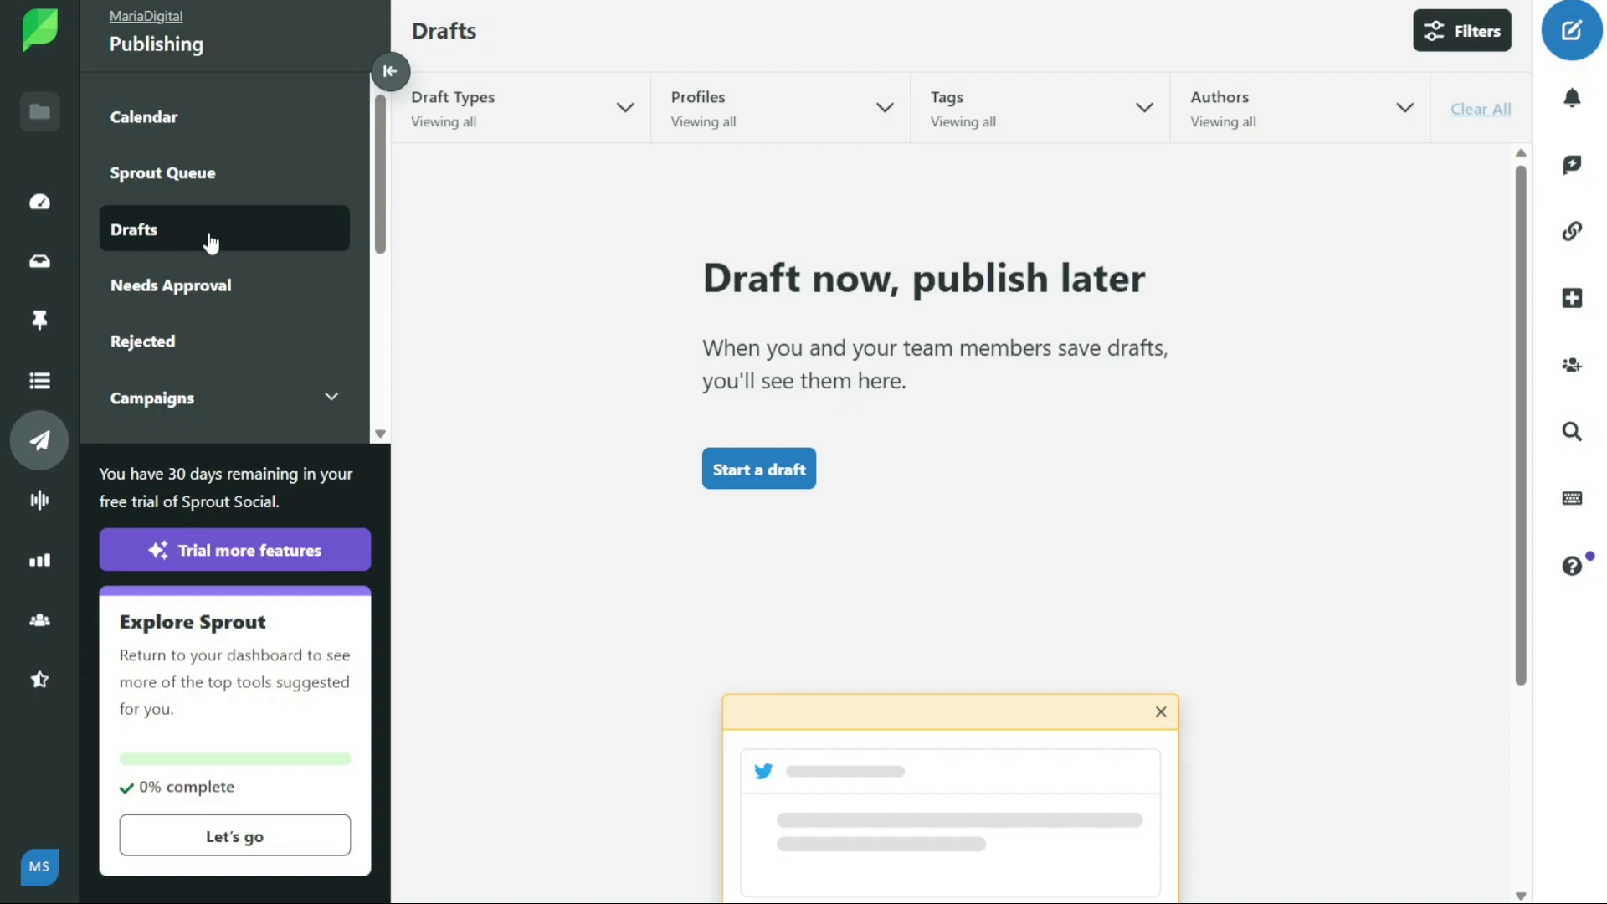
{"action": "left_click", "coordinate": [225, 289]}
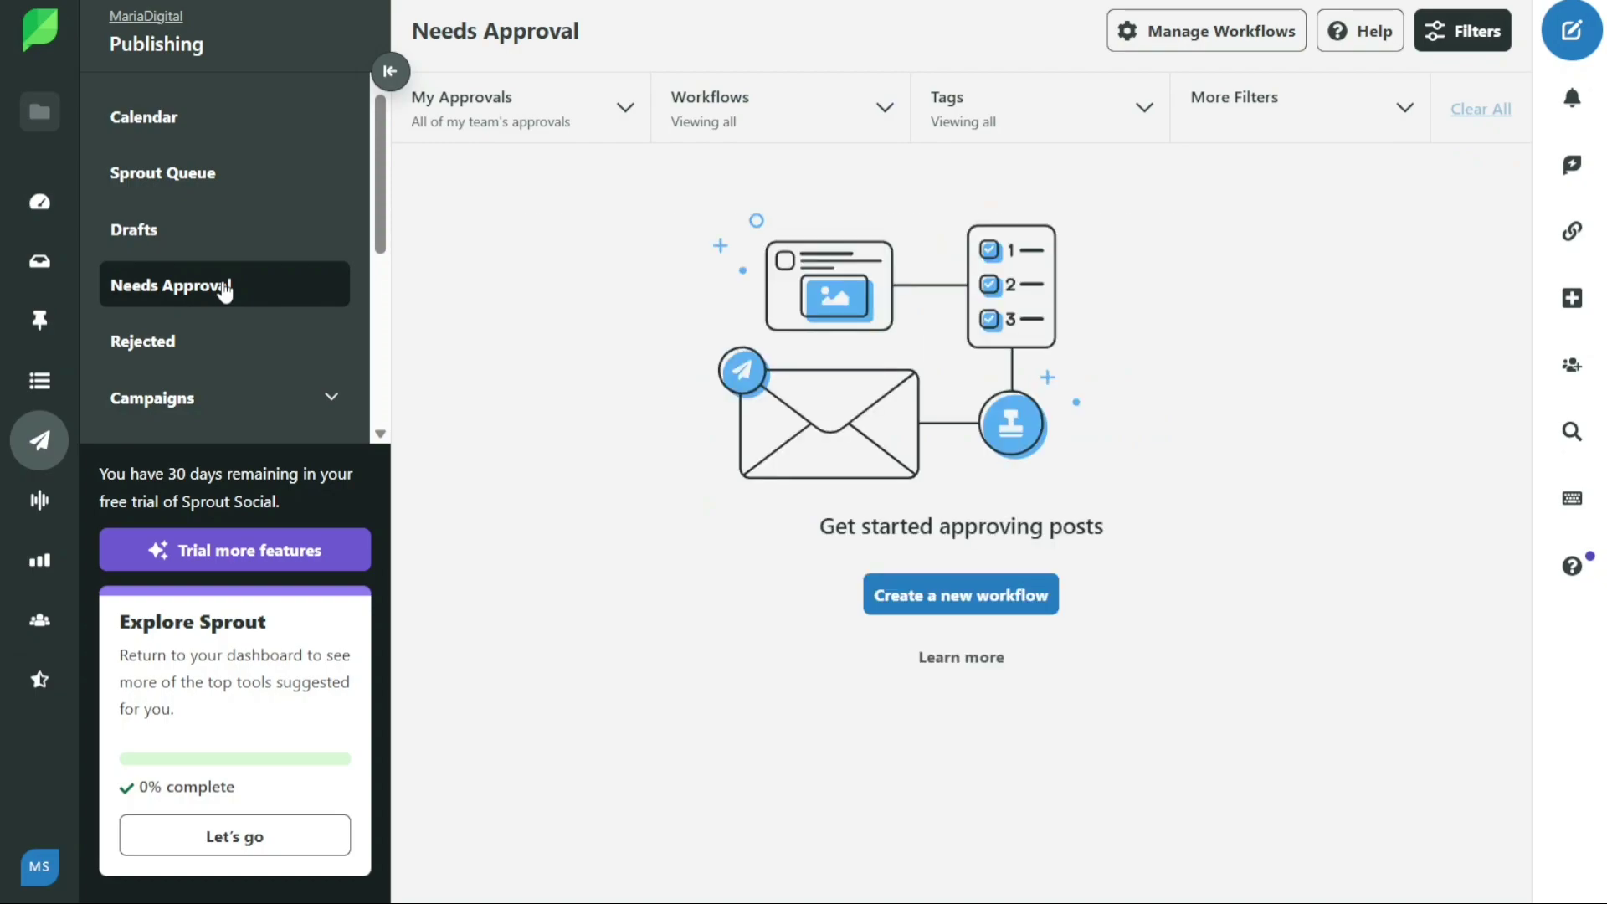
{"action": "left_click", "coordinate": [244, 335]}
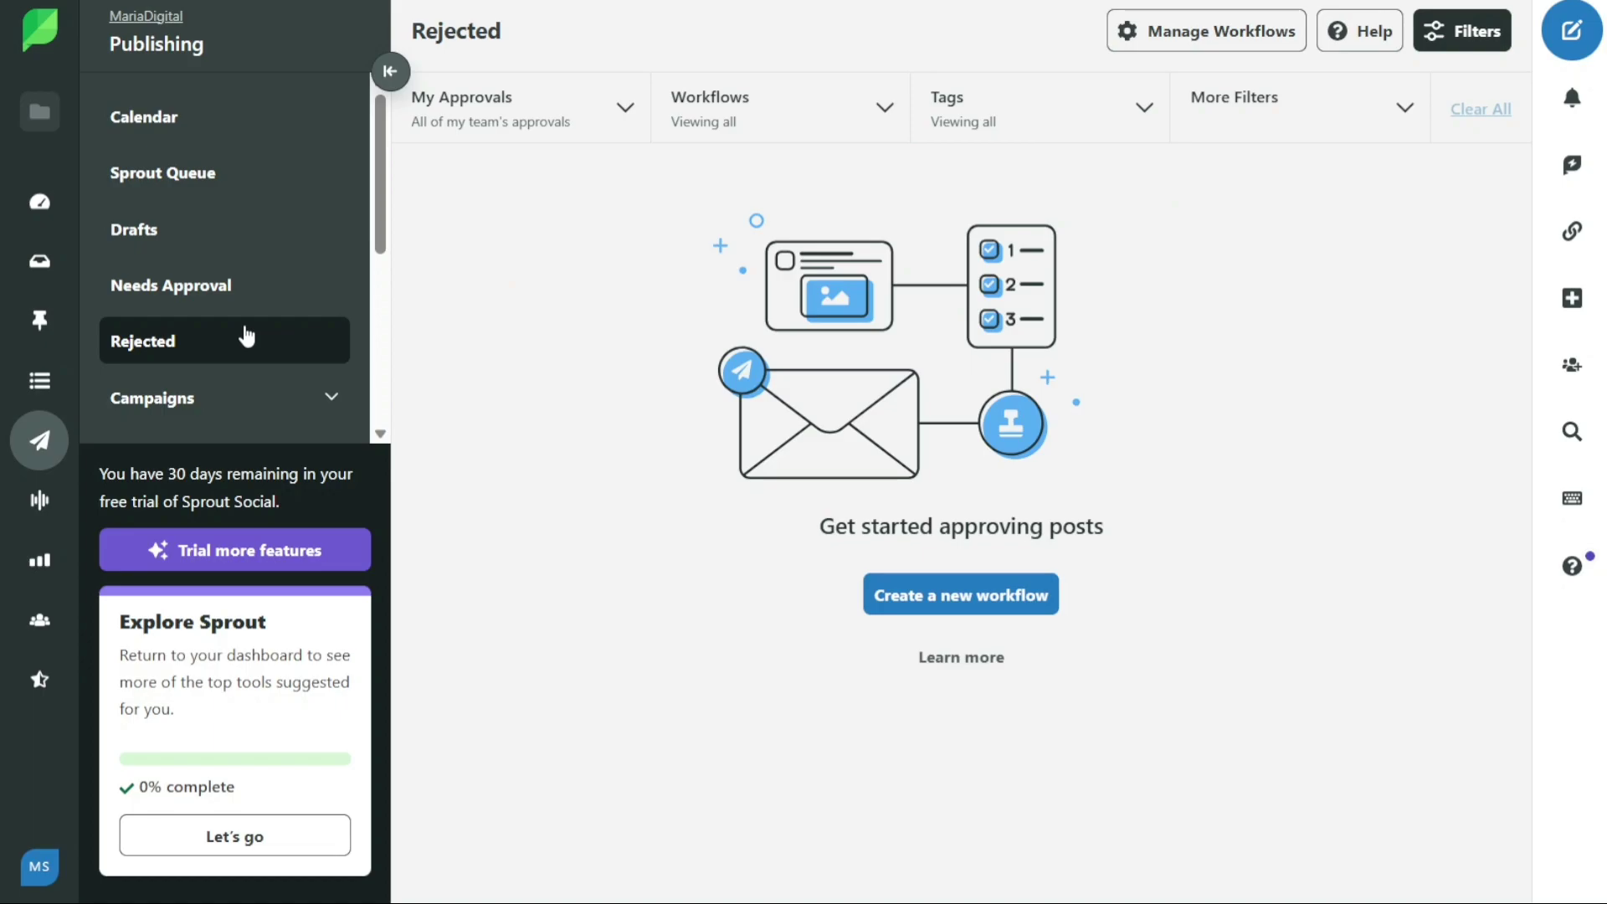
{"action": "left_click", "coordinate": [41, 503]}
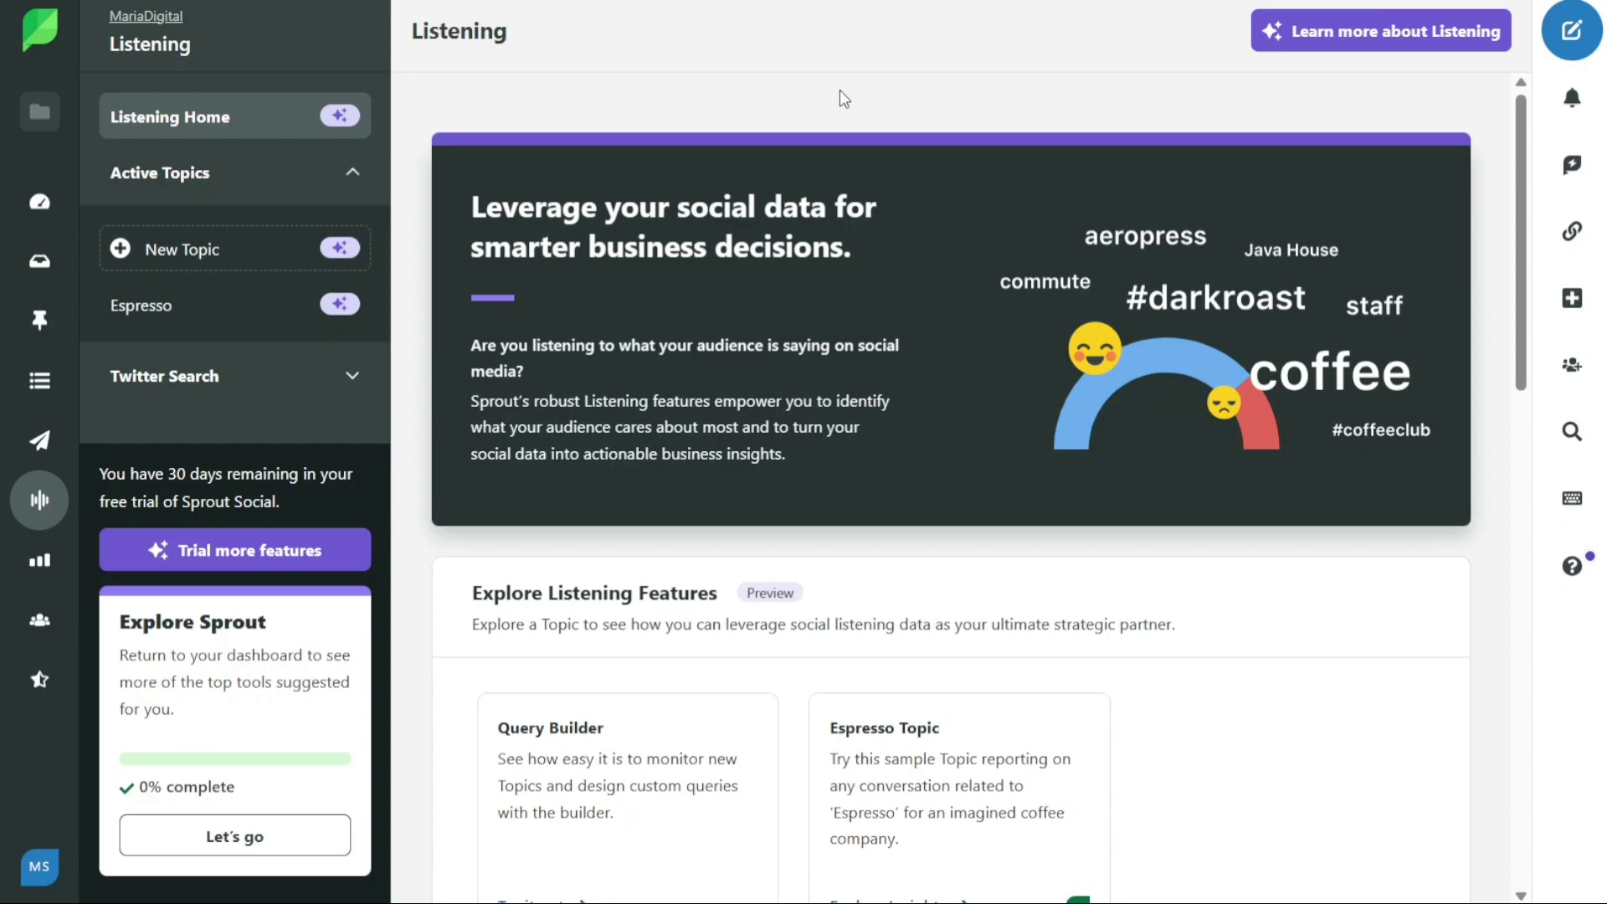
{"action": "scroll", "coordinate": [870, 85], "scroll_direction": "down", "scroll_amount": 4}
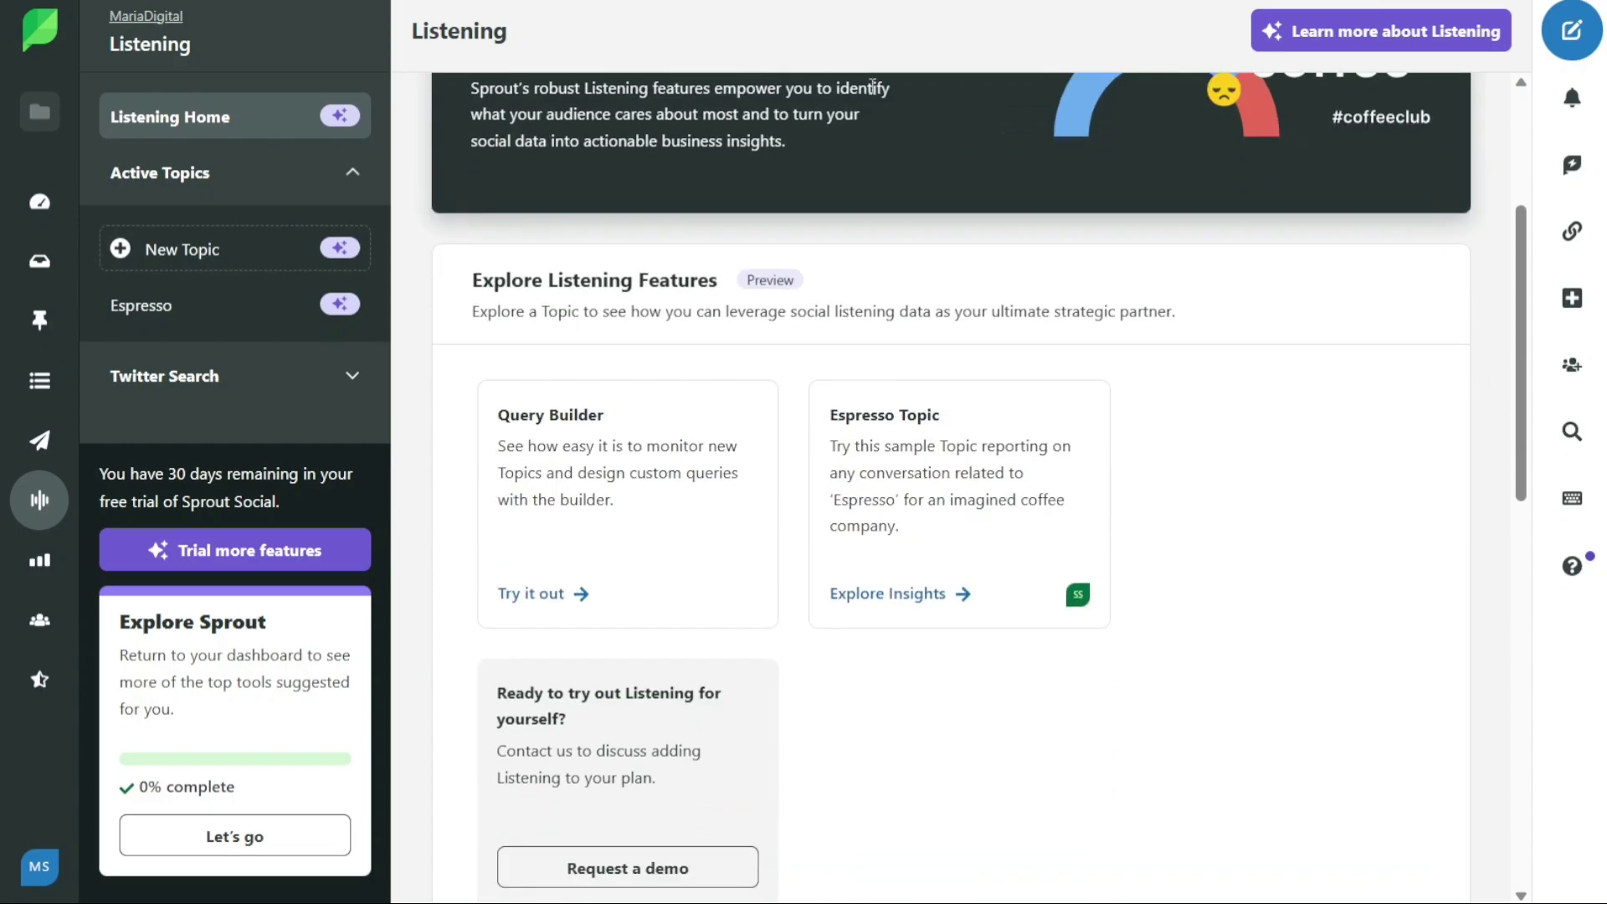
{"action": "scroll", "coordinate": [872, 86], "scroll_direction": "down", "scroll_amount": 3}
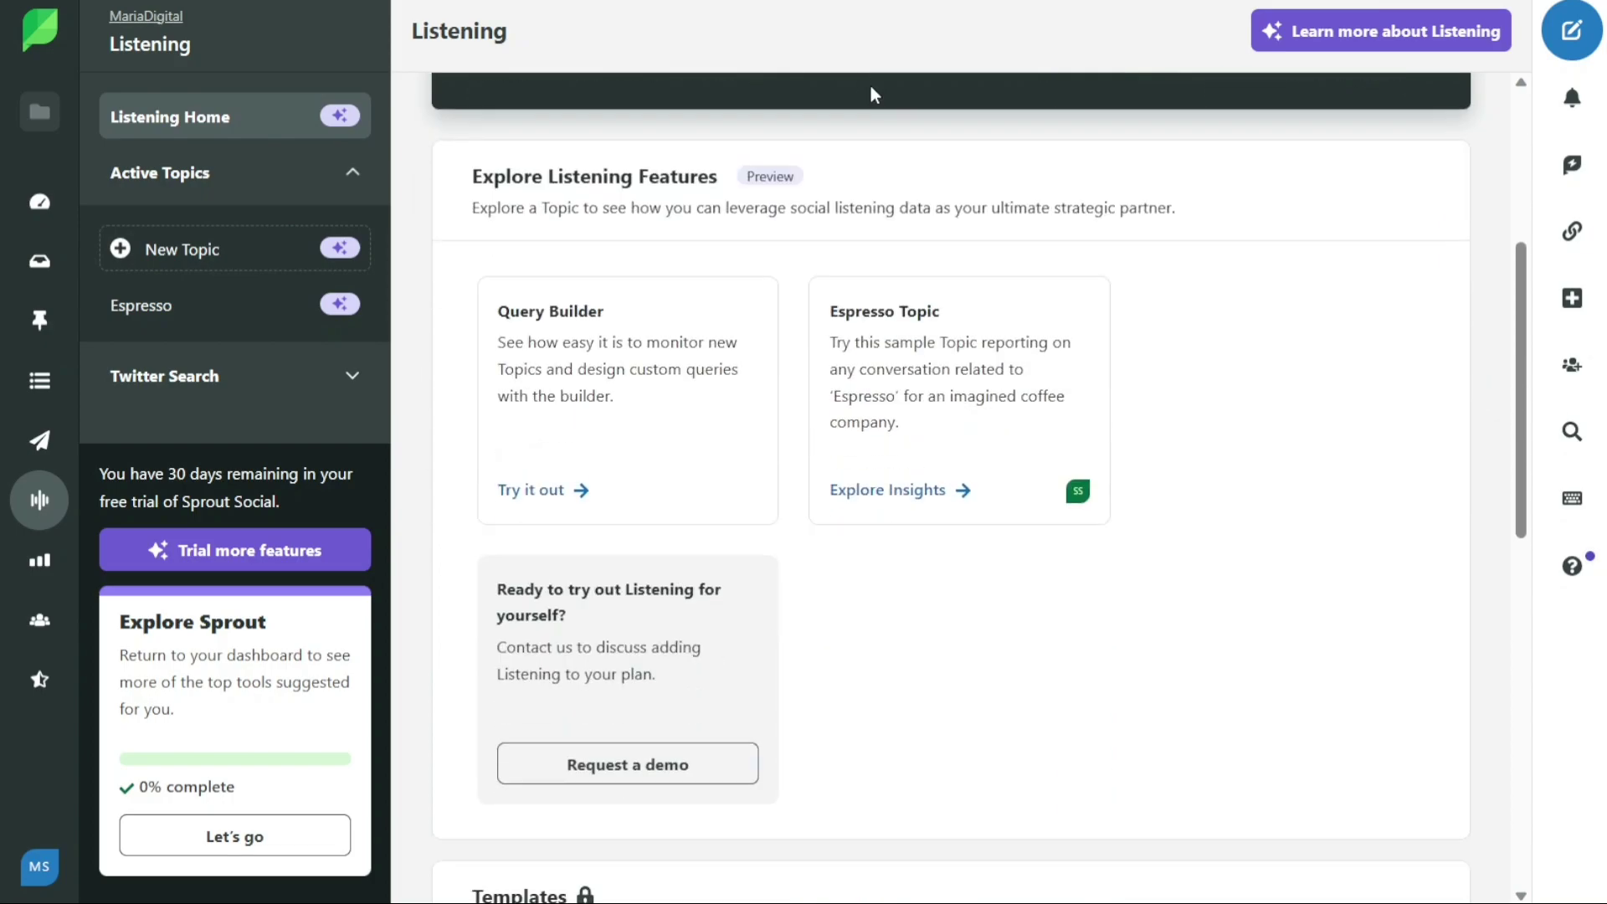
{"action": "scroll", "coordinate": [870, 85], "scroll_direction": "down", "scroll_amount": 6}
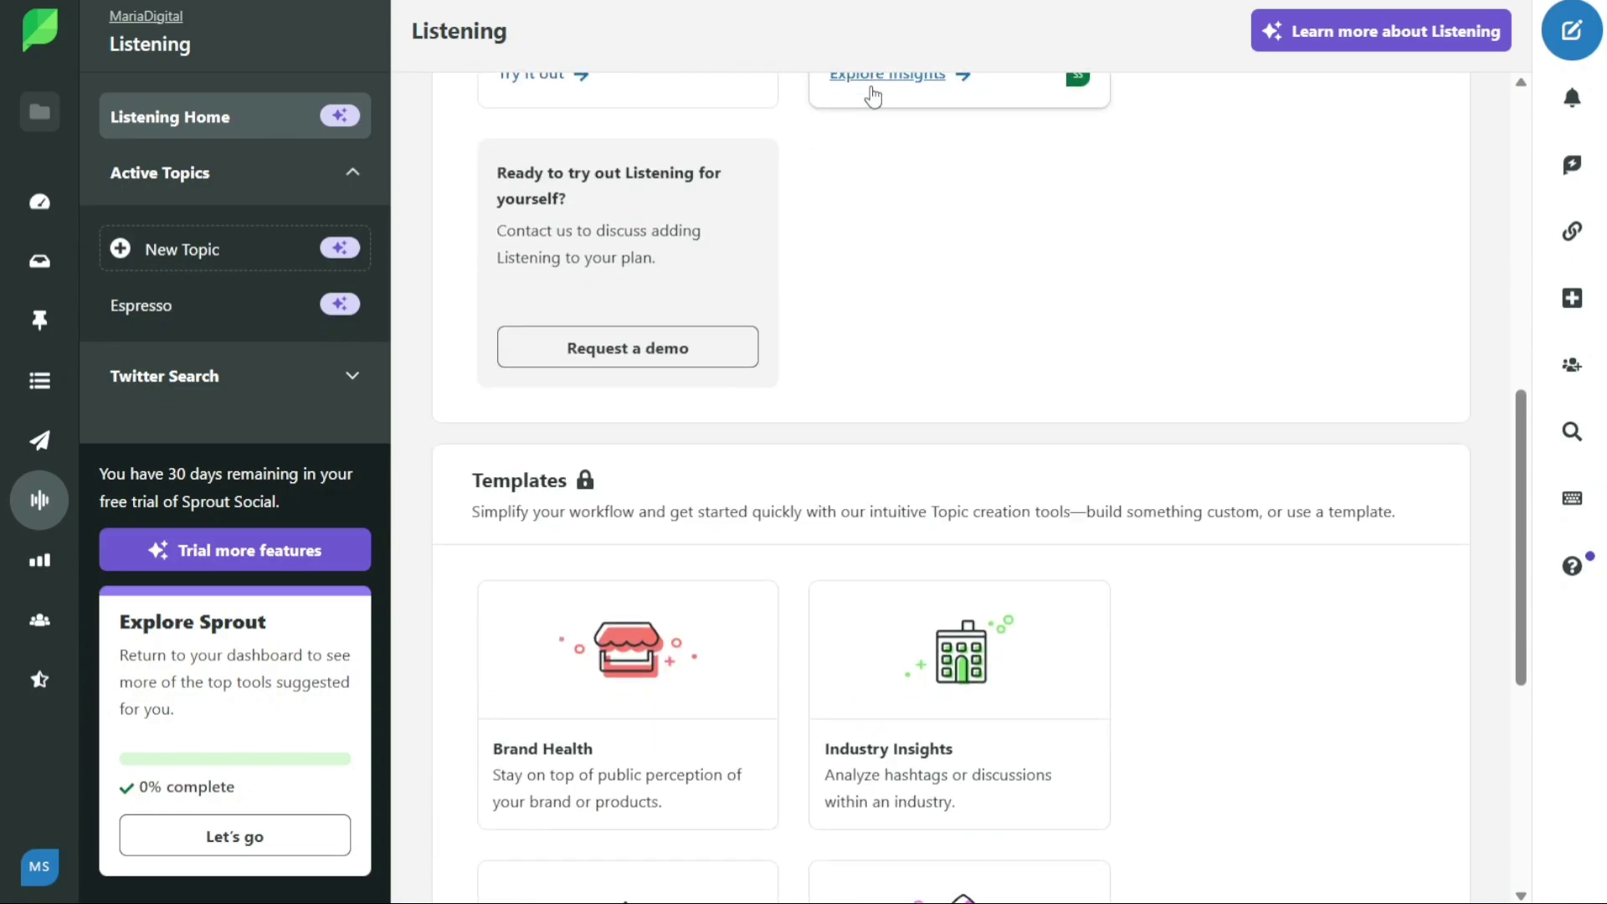
{"action": "scroll", "coordinate": [870, 86], "scroll_direction": "down", "scroll_amount": 3}
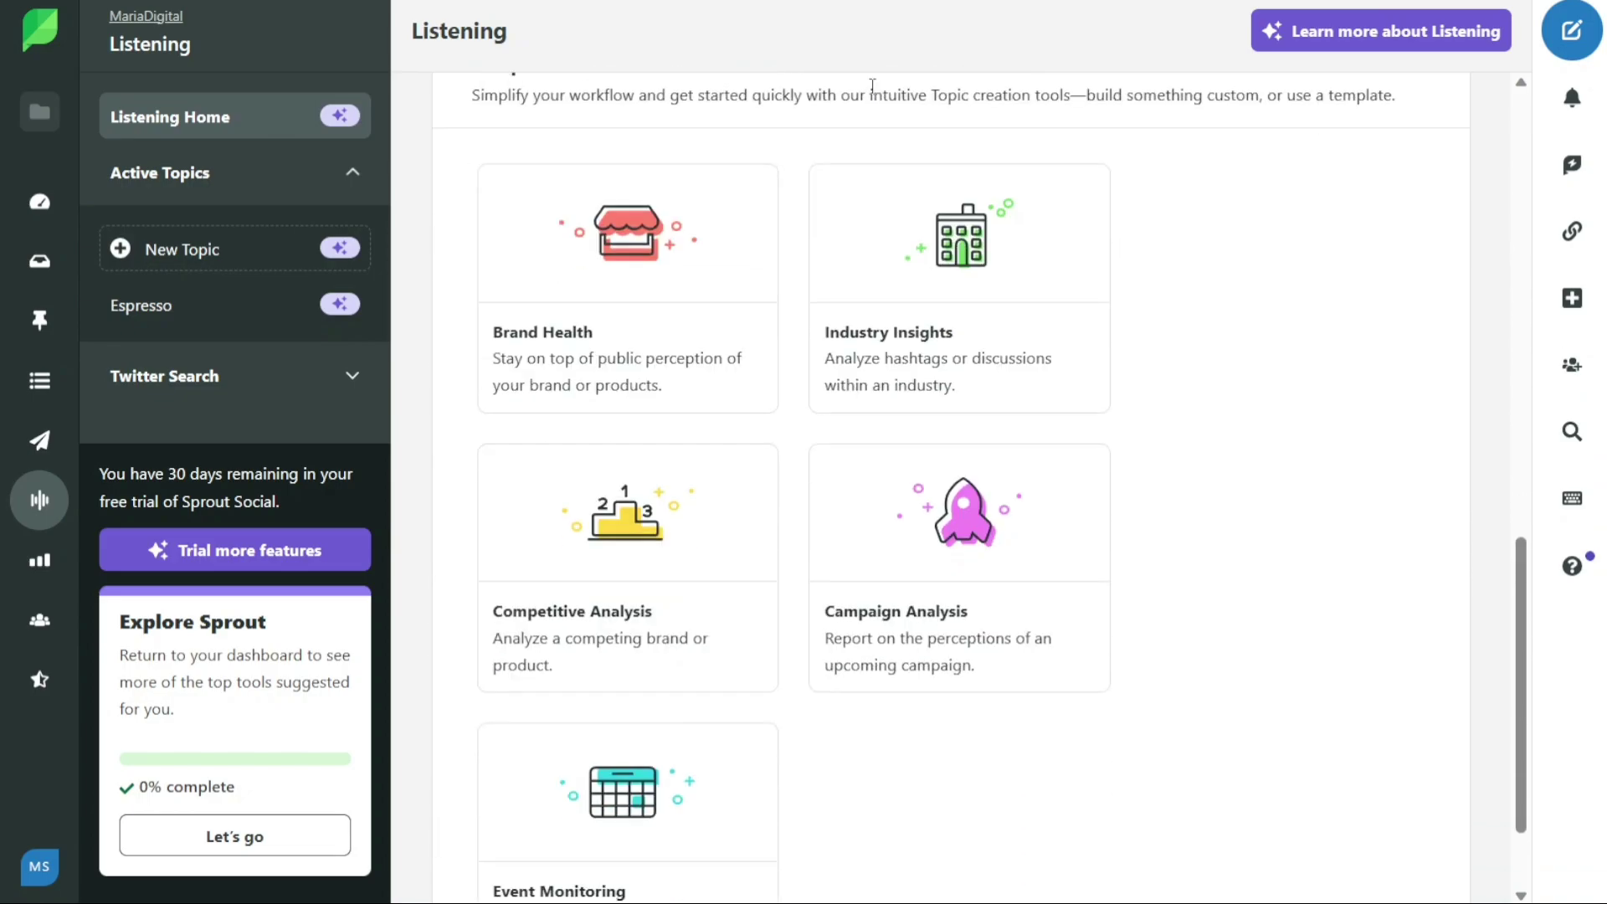
{"action": "scroll", "coordinate": [871, 85], "scroll_direction": "up", "scroll_amount": 10}
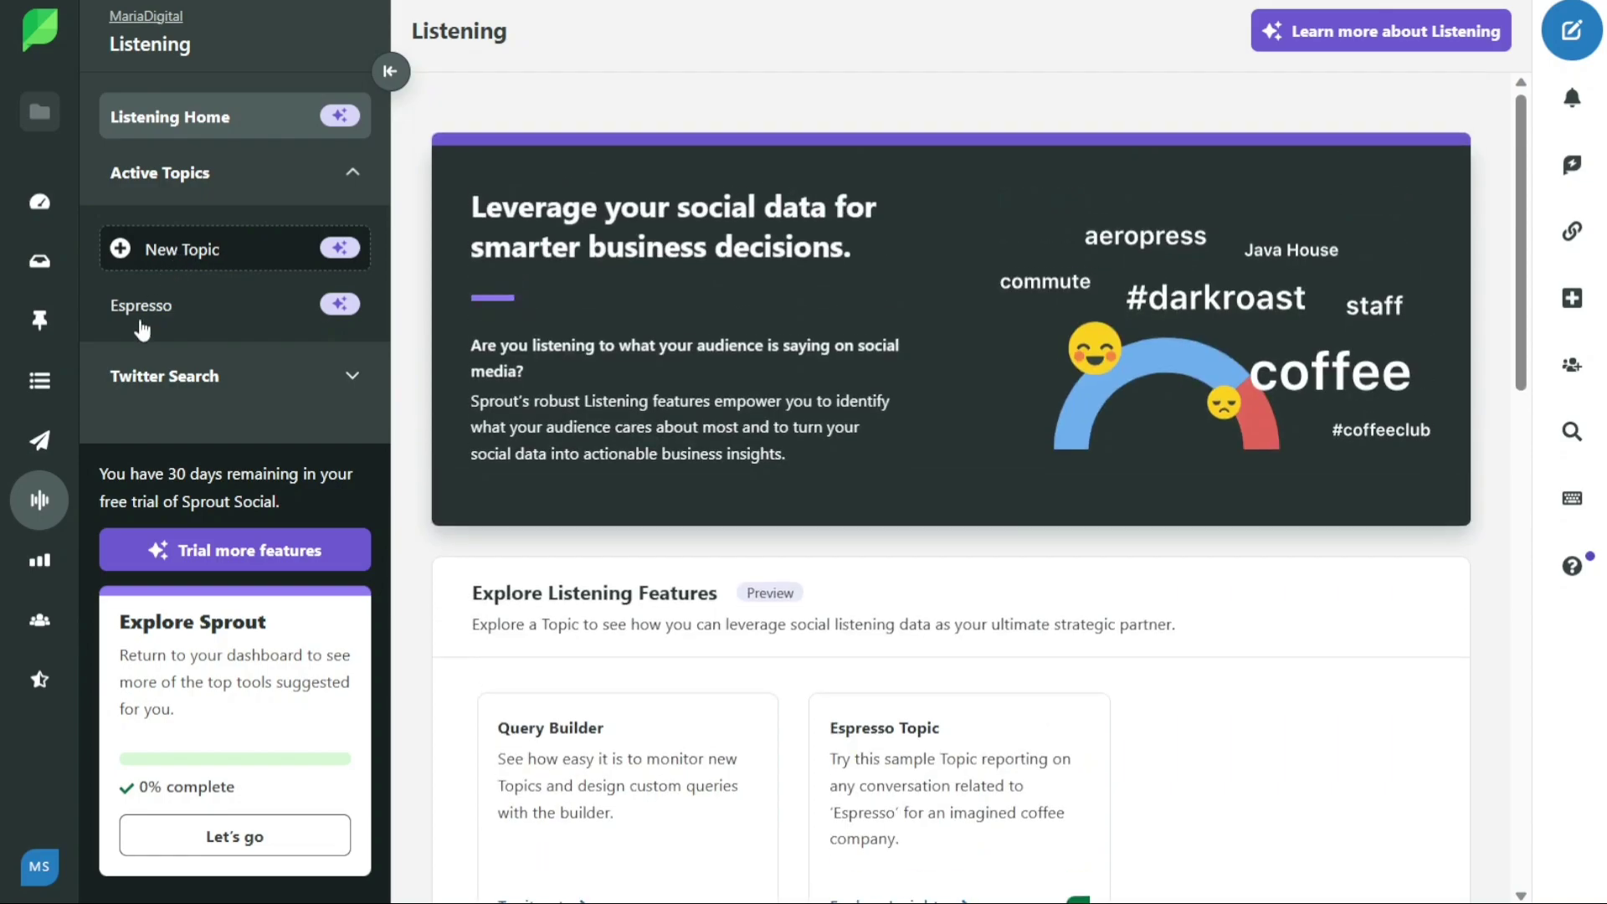
Step: Open Reports Home and browse Recommended Reports through Customer Care & Team Performance
{"action": "left_click", "coordinate": [40, 564]}
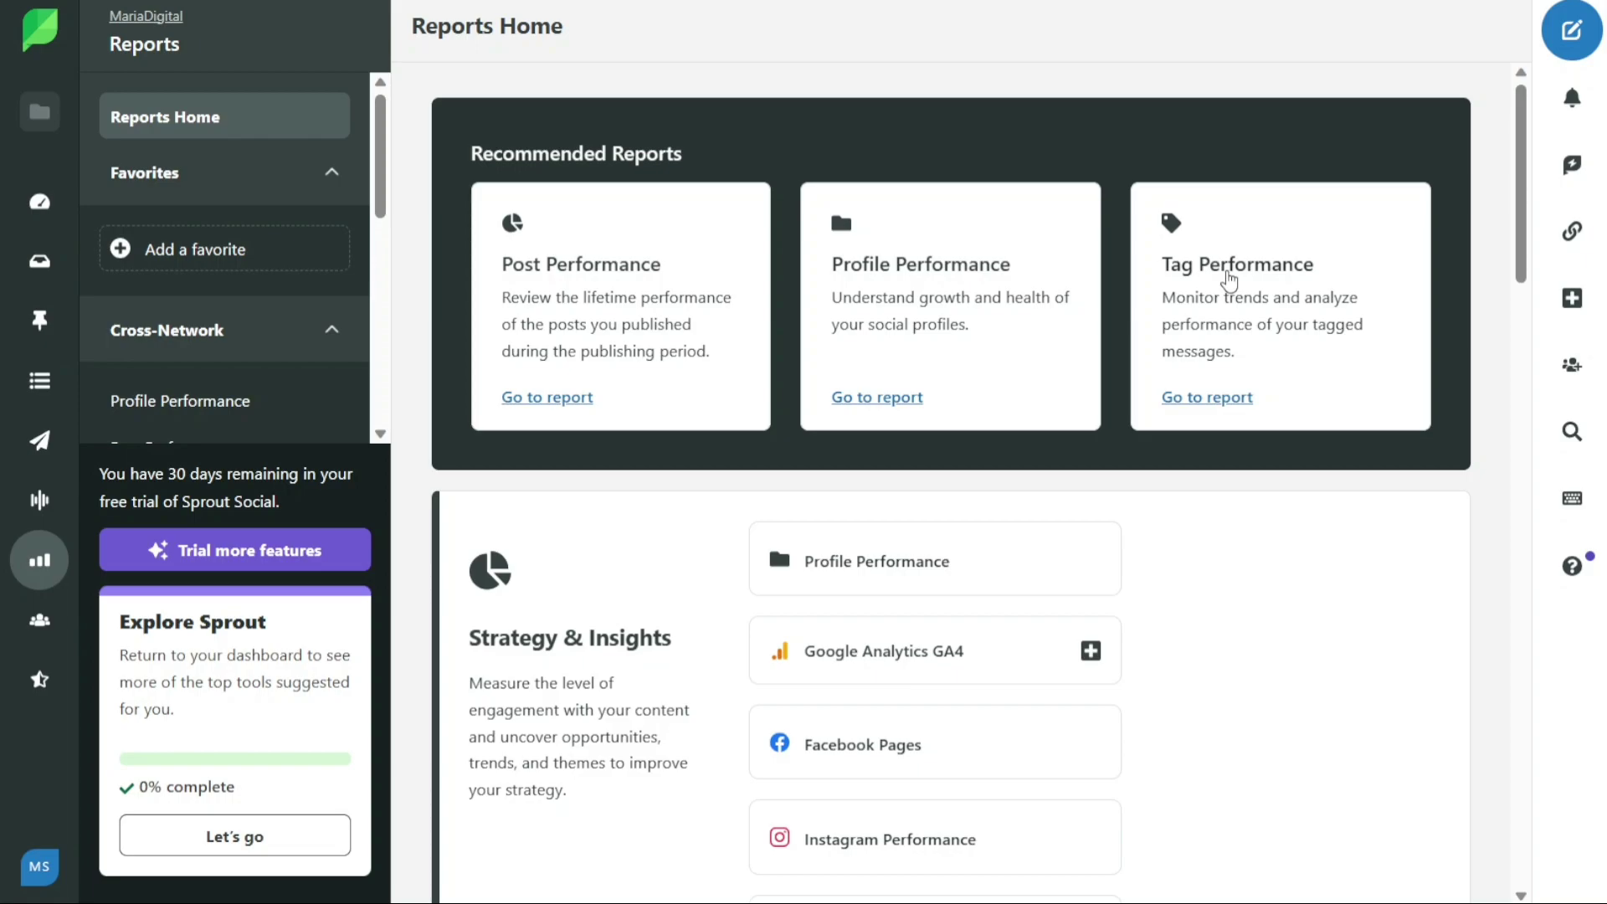
{"action": "left_click_drag", "start_coordinate": [1521, 251], "coordinate": [1428, 208]}
{"action": "mouse_move", "coordinate": [381, 156]}
{"action": "left_click_drag", "start_coordinate": [381, 156], "coordinate": [381, 275]}
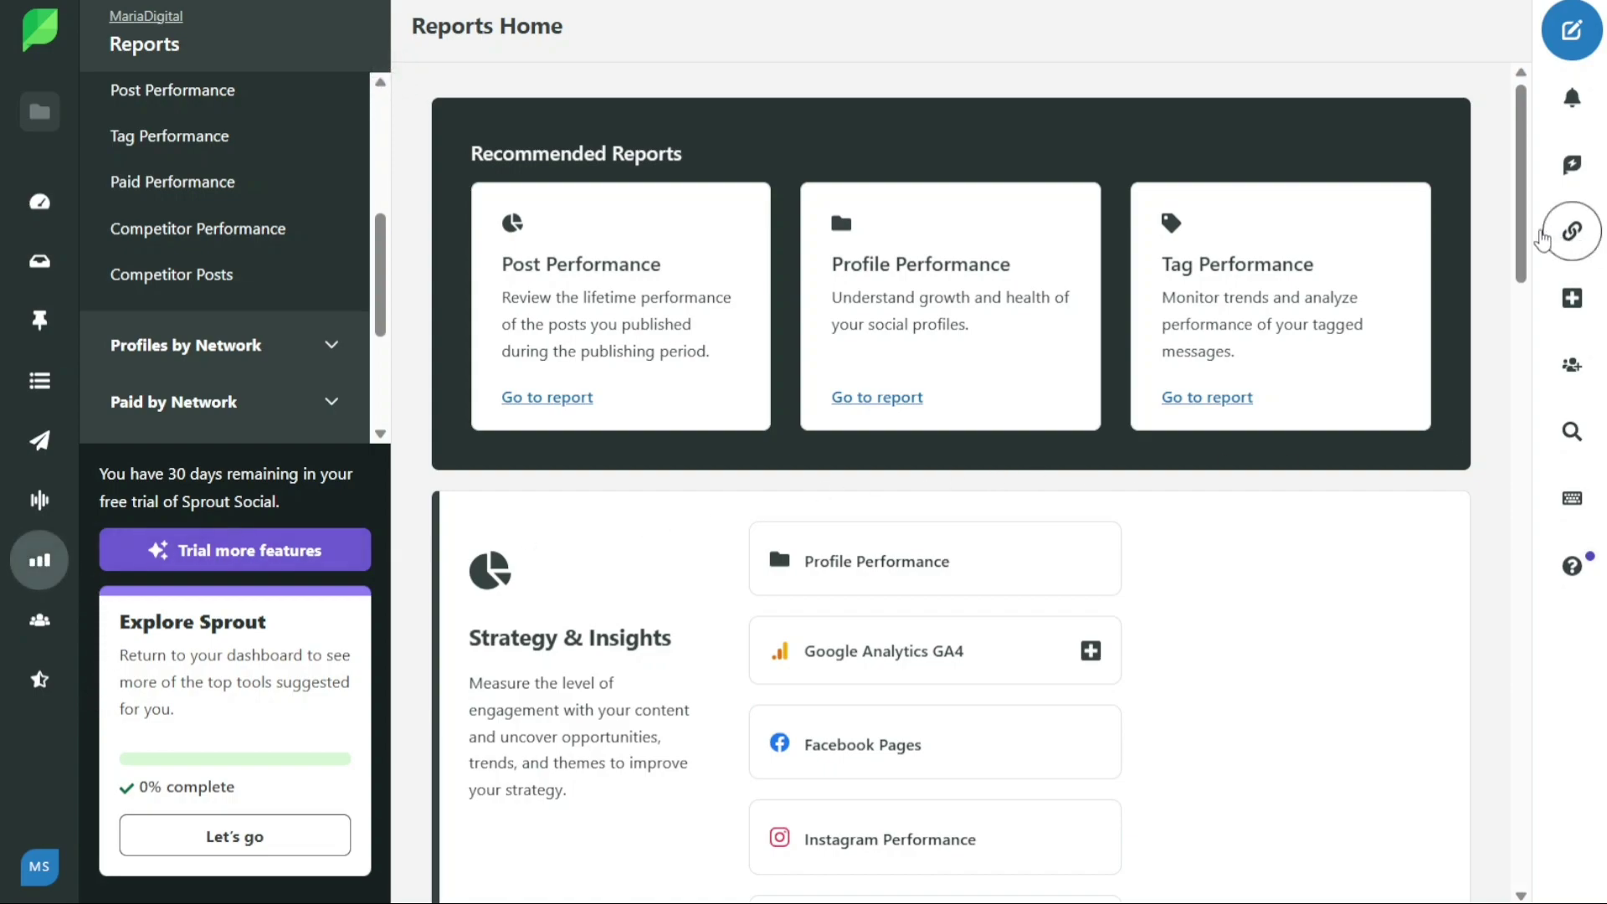
{"action": "left_click_drag", "start_coordinate": [1529, 243], "coordinate": [1474, 851]}
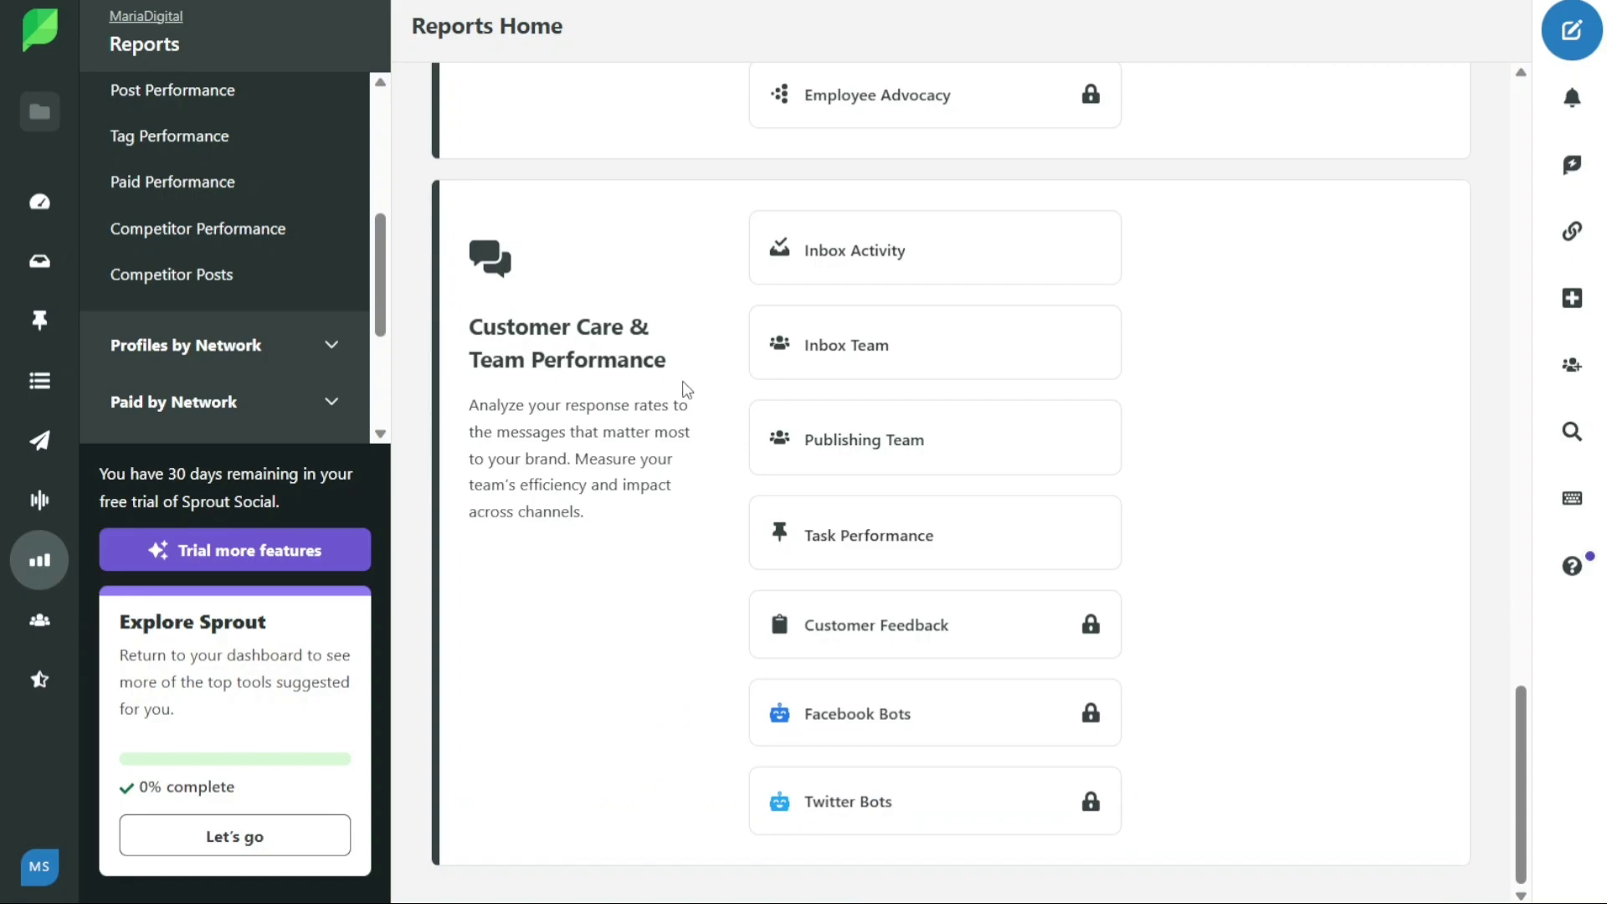
Step: Open the People section, try a sample name search, then clear it
{"action": "left_click", "coordinate": [35, 623]}
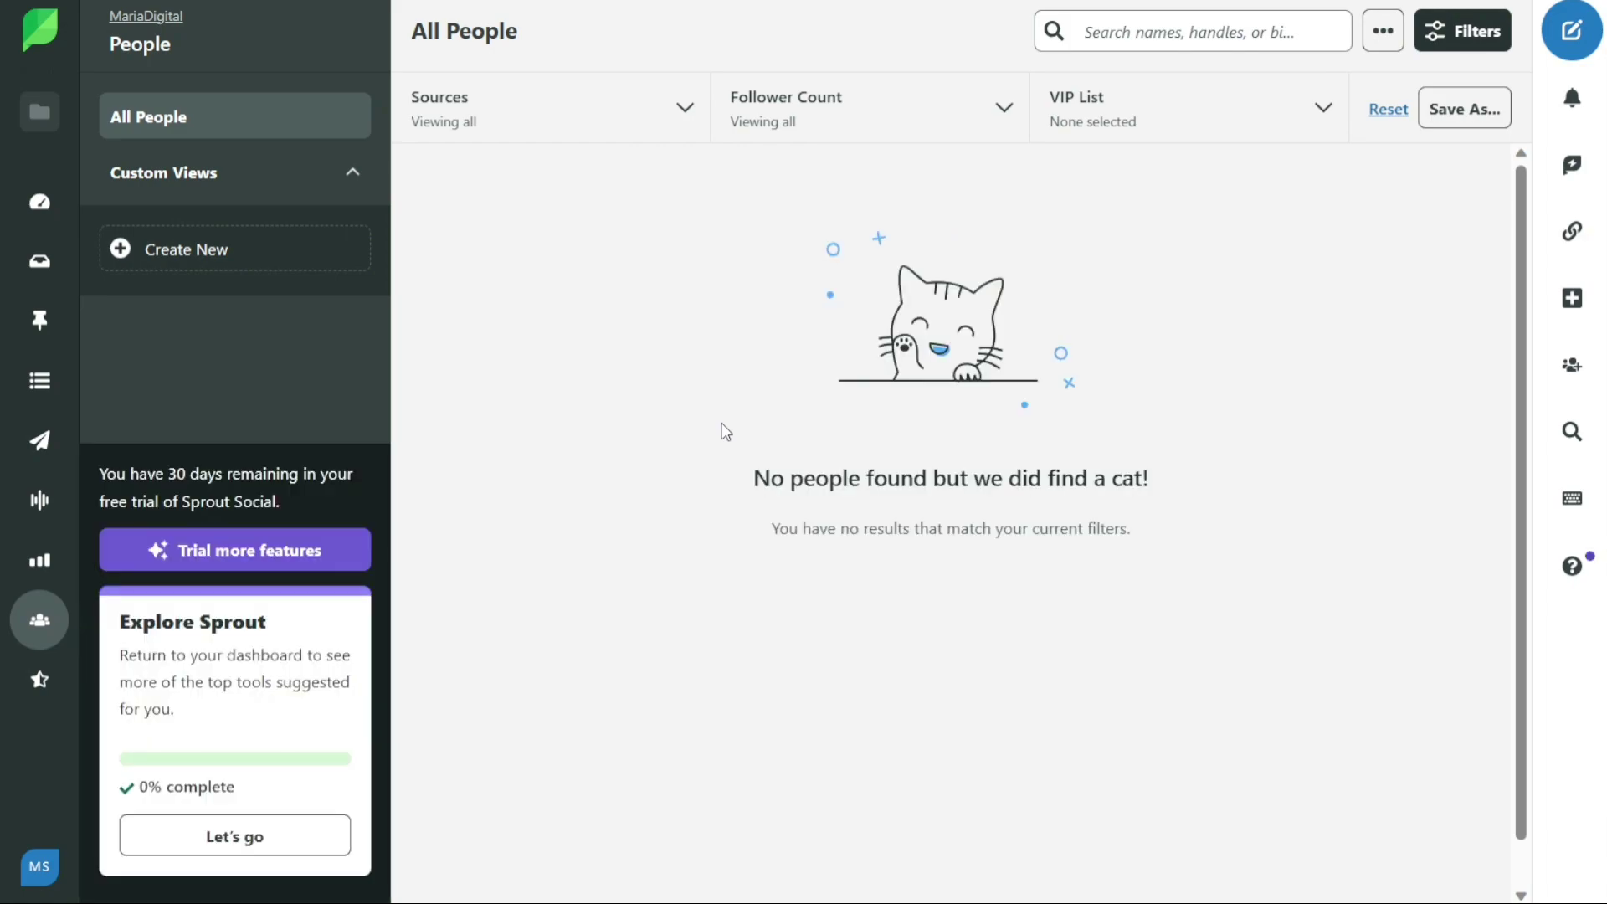
{"action": "left_click", "coordinate": [1169, 27]}
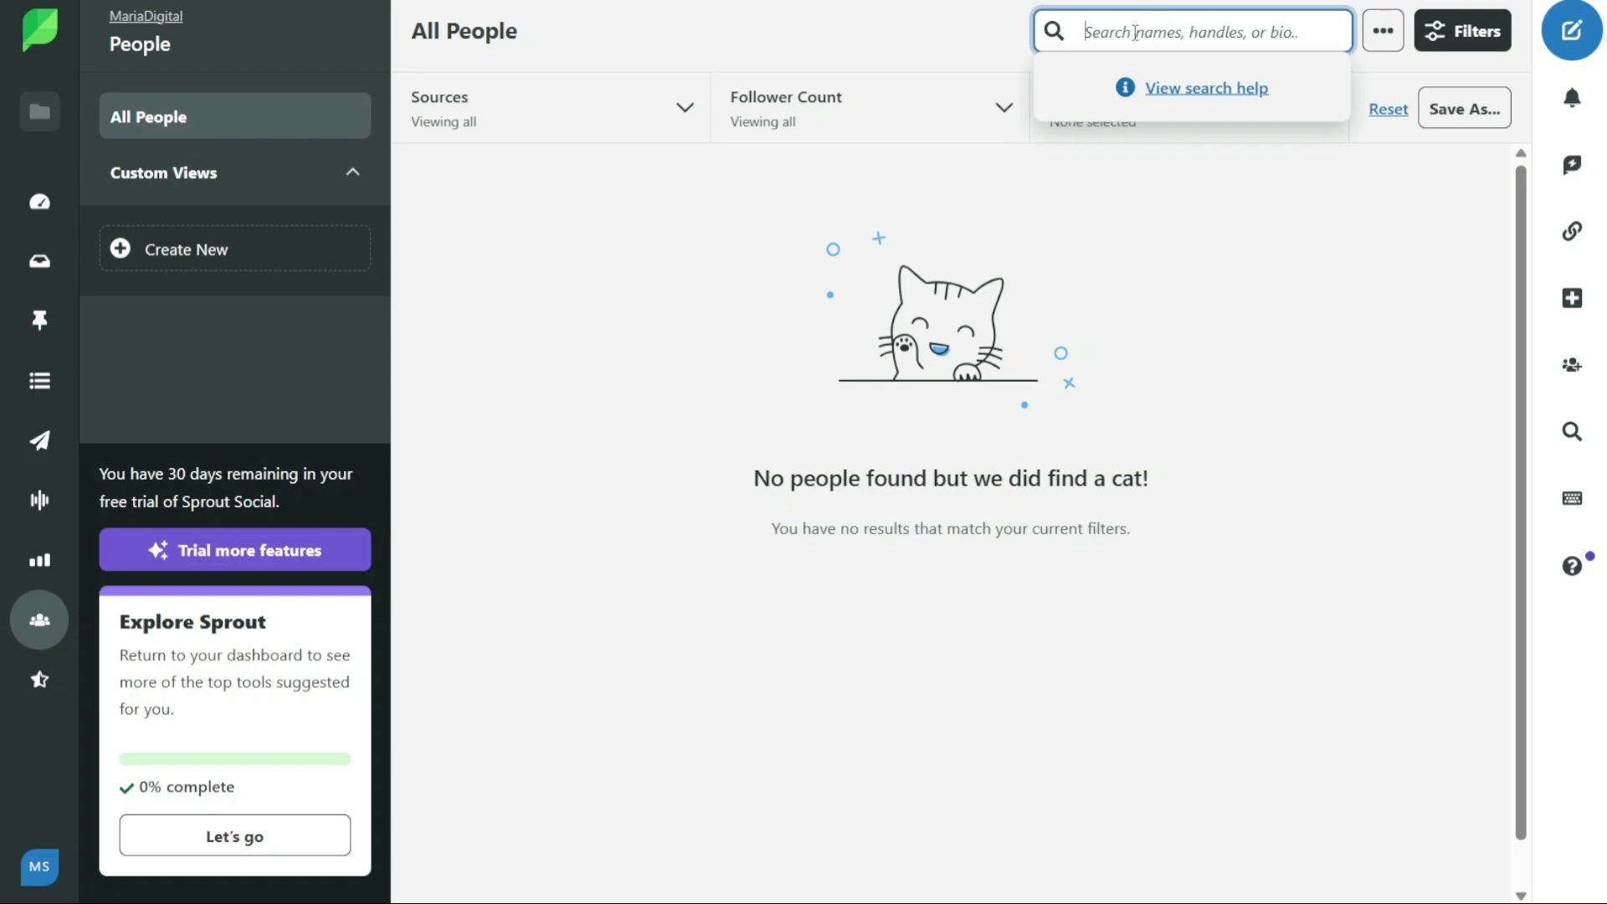
{"action": "type", "text": "john"}
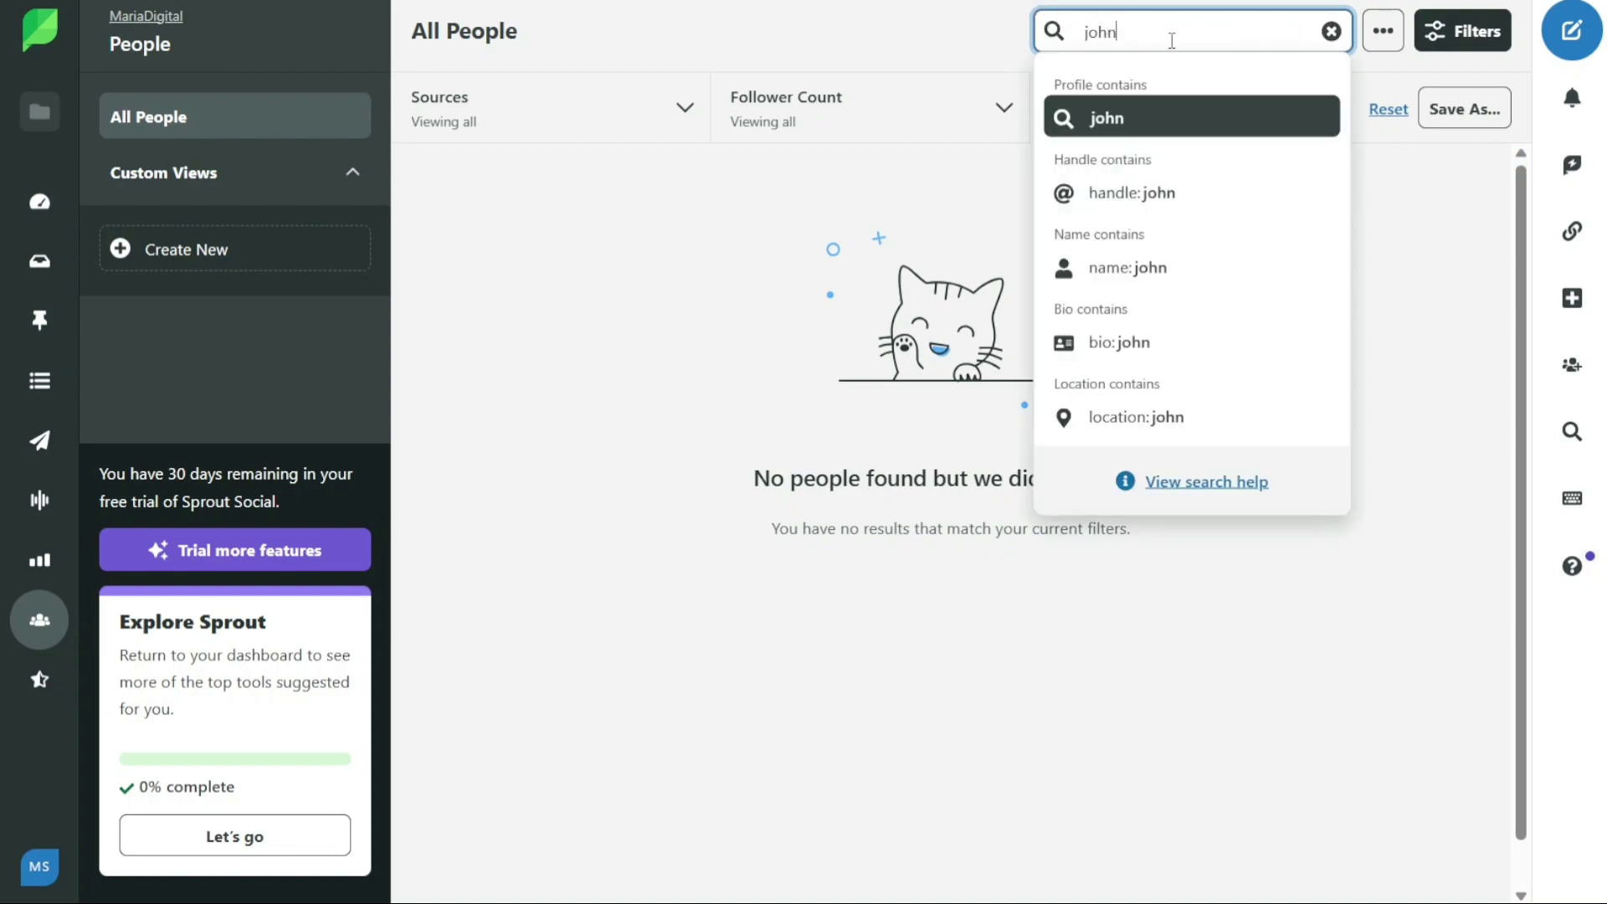
{"action": "key", "text": "BackSpace"}
{"action": "key", "text": "BackSpace"}
{"action": "key", "text": "BackSpace"}
{"action": "key", "text": "BackSpace"}
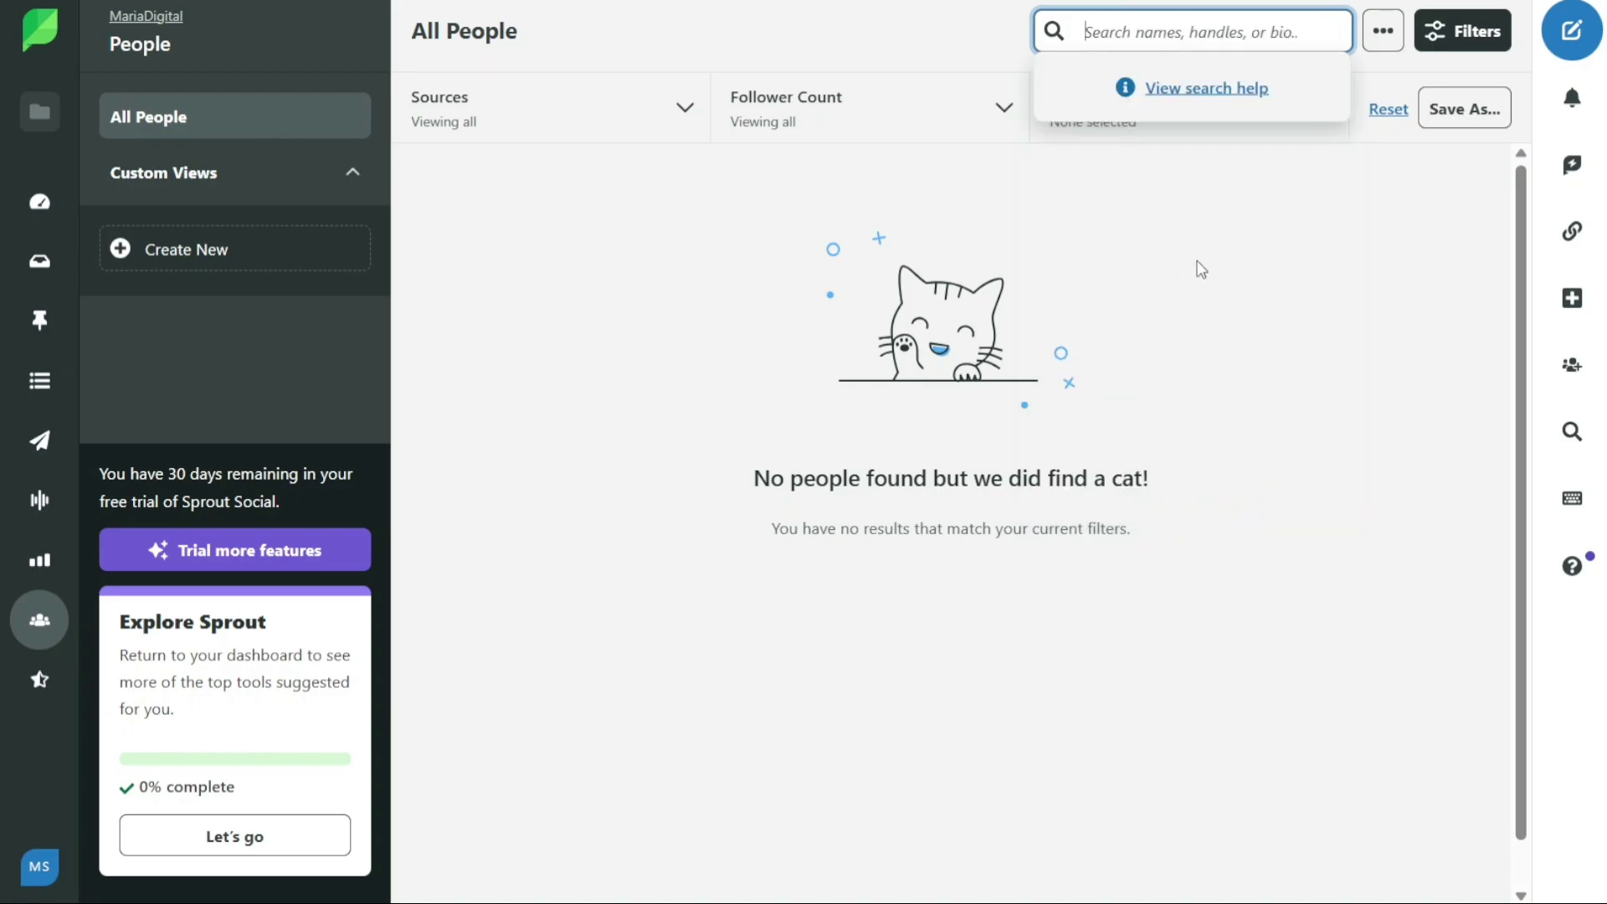
{"action": "left_click", "coordinate": [1200, 268]}
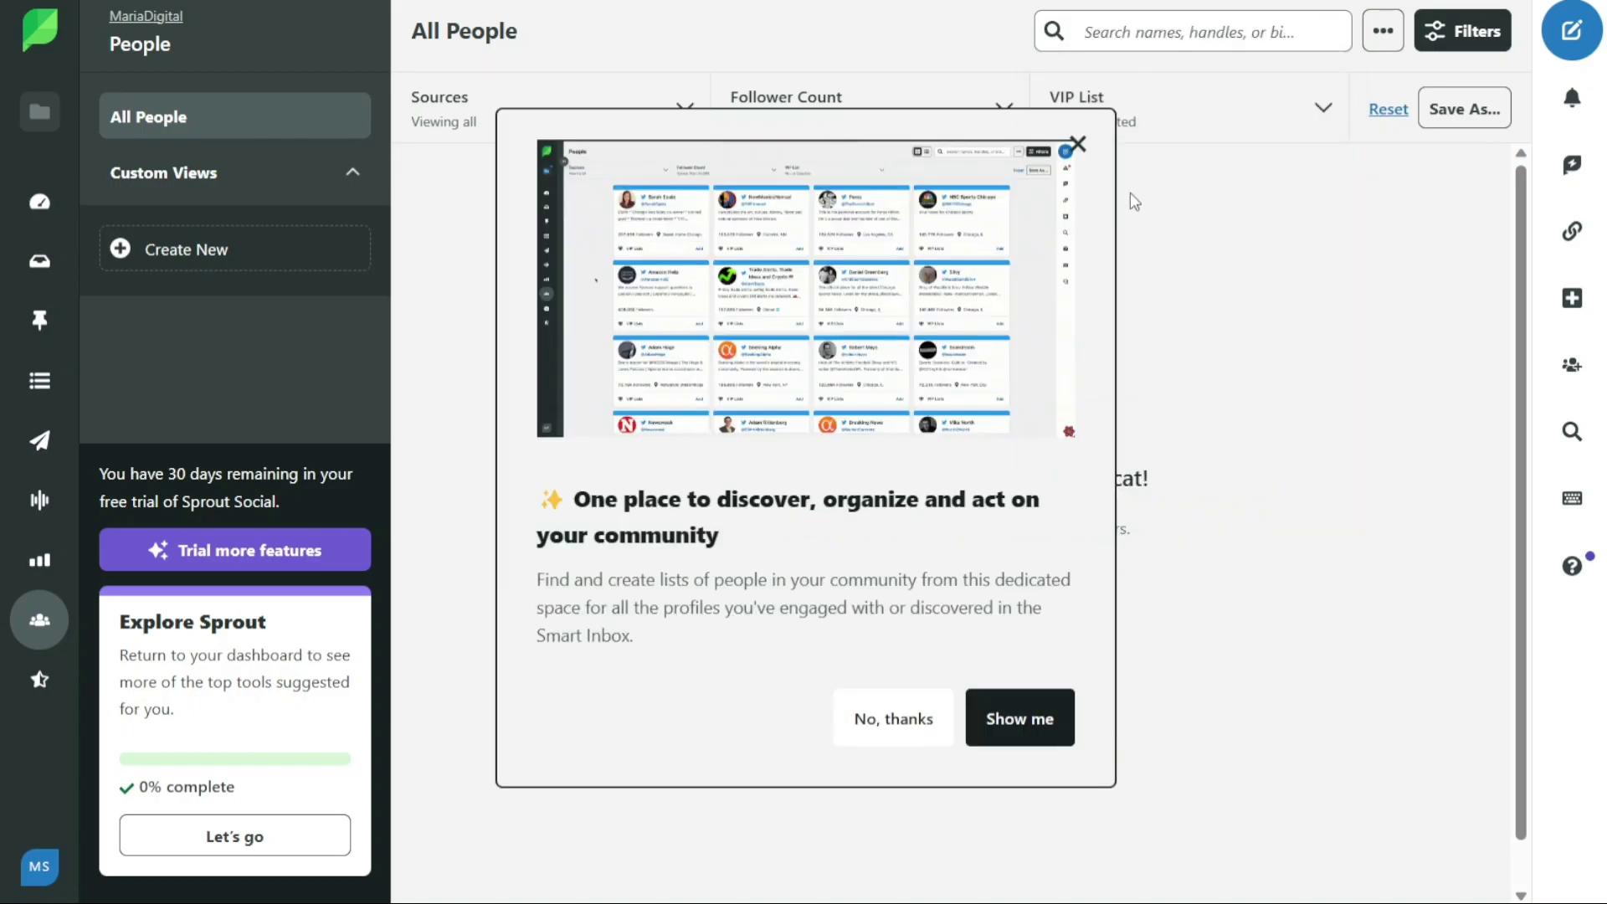
Step: Close the onboarding popup and toggle the people Filters bar off and back on
{"action": "left_click", "coordinate": [1079, 144]}
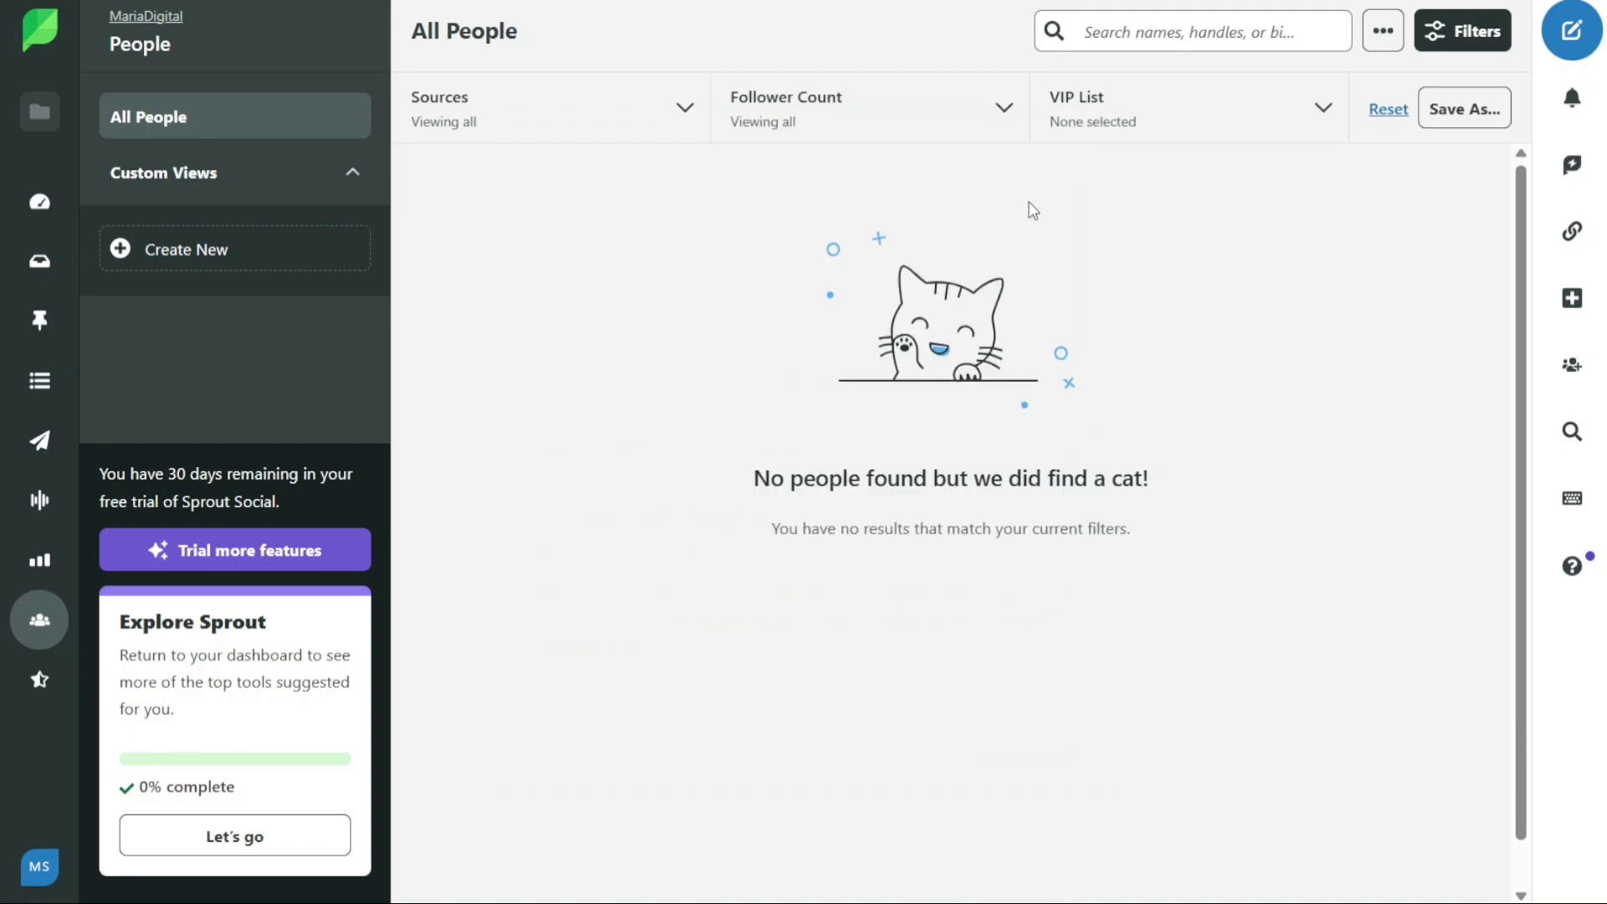
{"action": "left_click", "coordinate": [1473, 46]}
{"action": "left_click", "coordinate": [1473, 42]}
Step: Create a new People view under Custom Views in the sidebar
{"action": "left_click", "coordinate": [205, 262]}
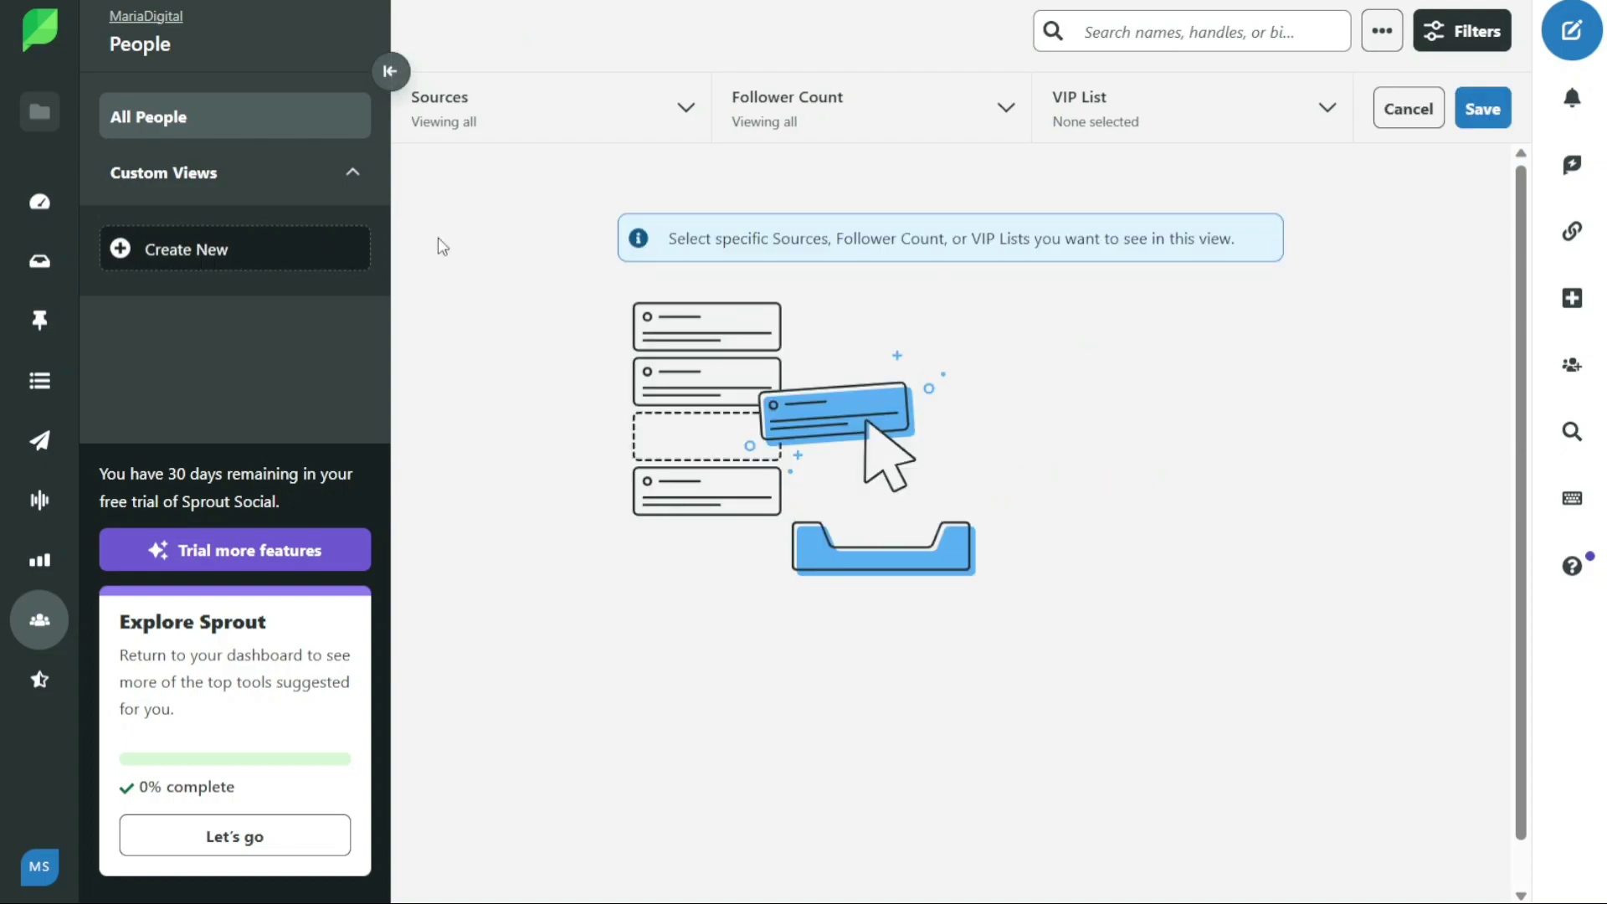
Step: Open All Reviews, scroll the sidebar, and bring up the avatar's account menu
{"action": "left_click", "coordinate": [42, 678]}
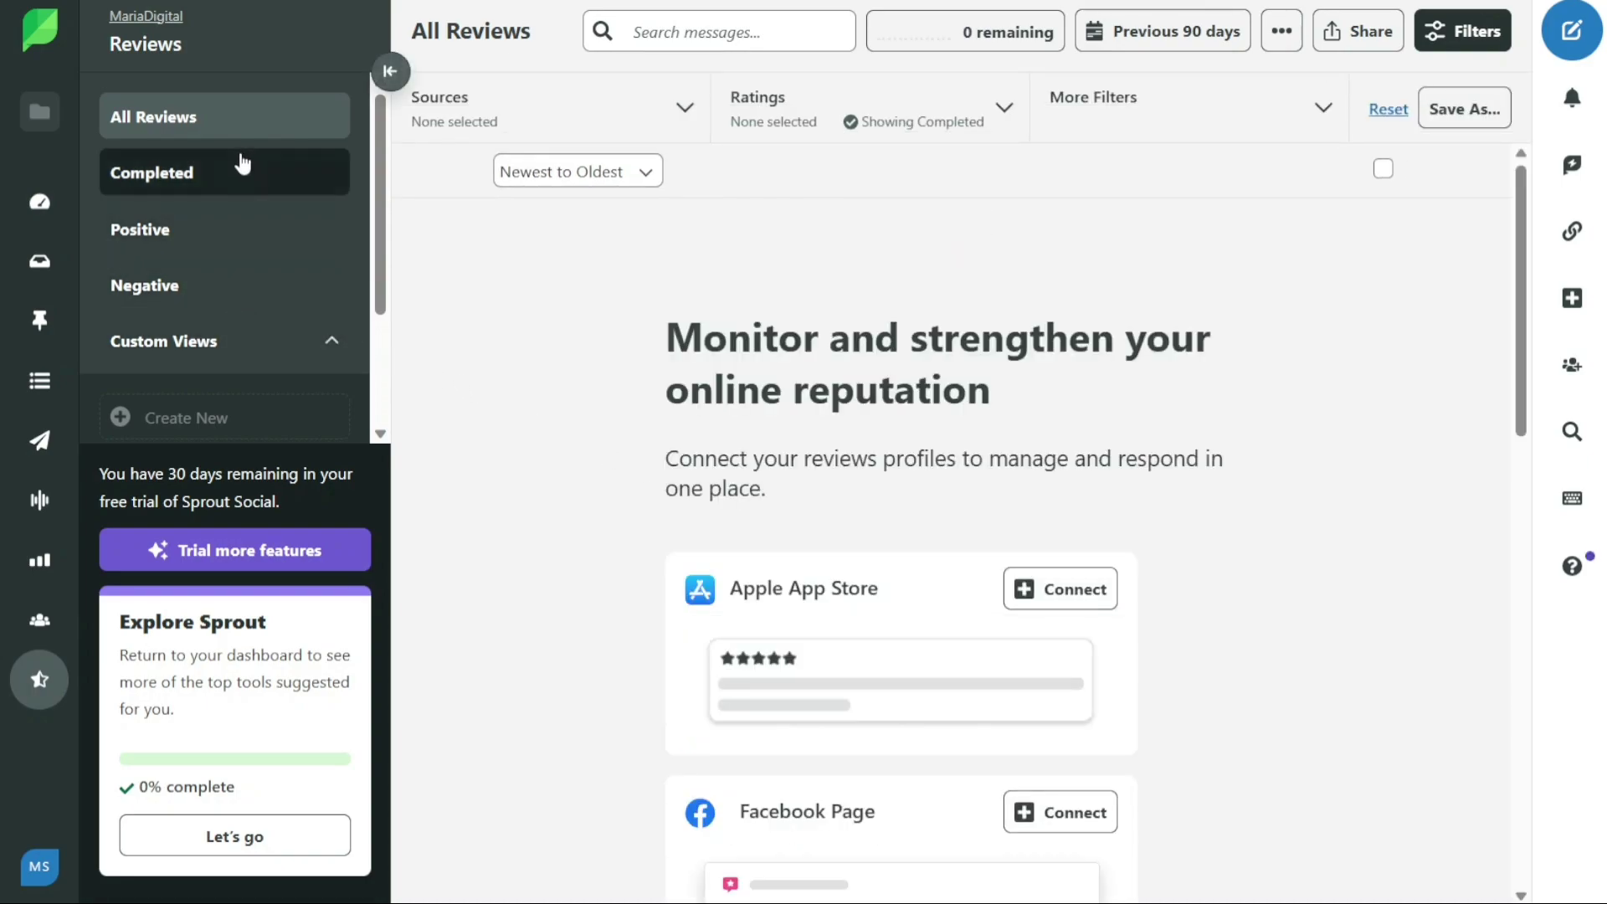
{"action": "scroll", "coordinate": [381, 284], "scroll_direction": "down", "scroll_amount": 2}
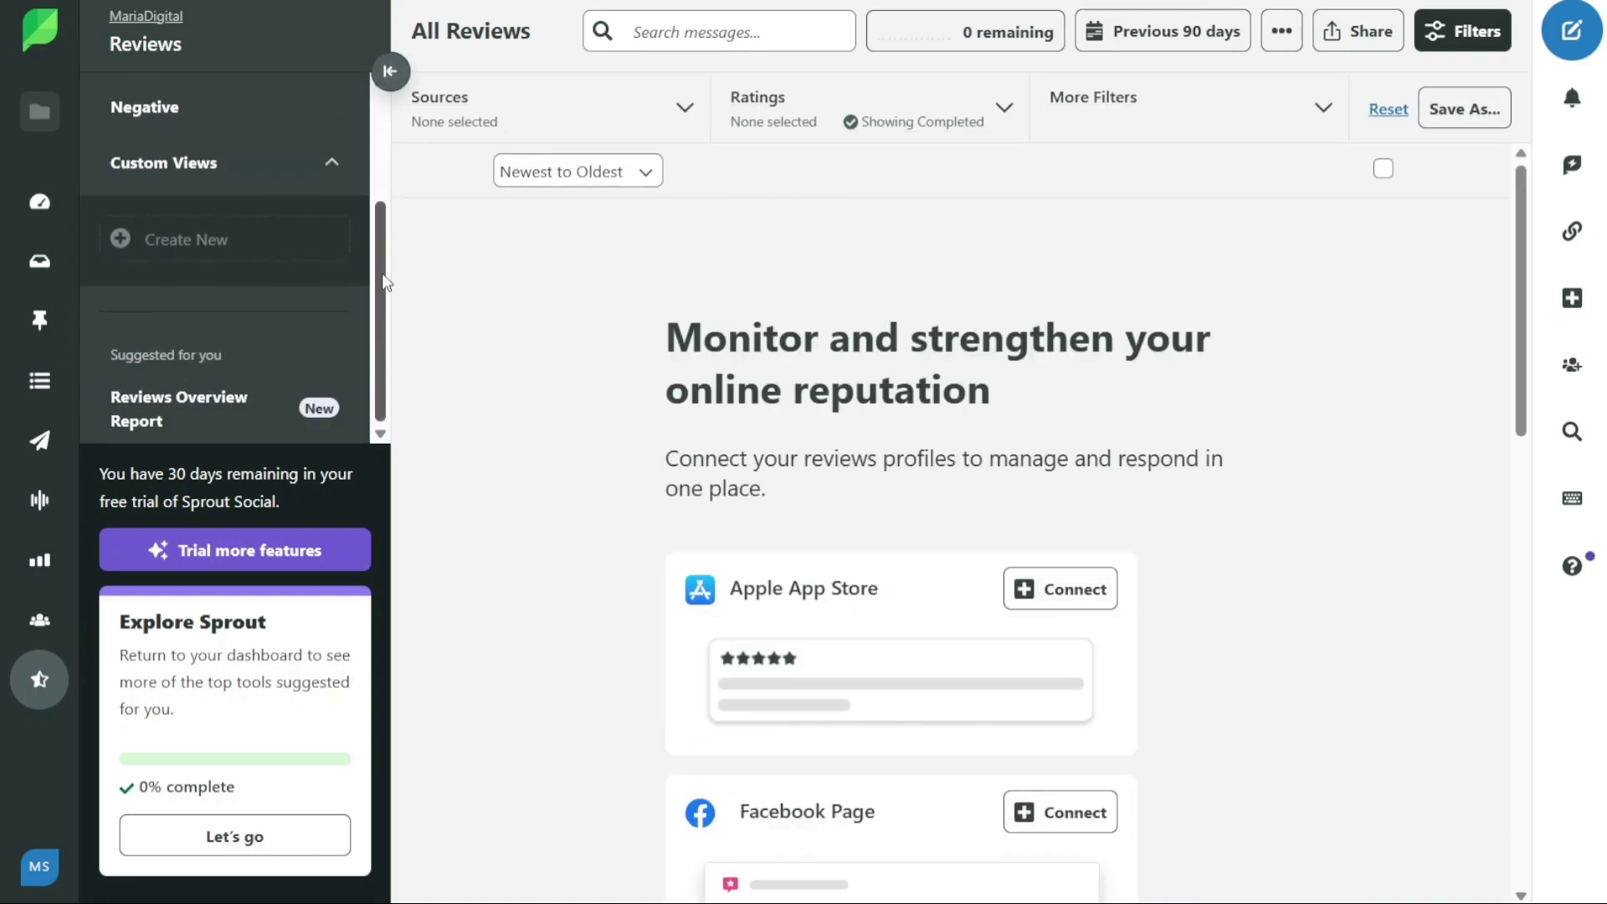
{"action": "scroll", "coordinate": [381, 276], "scroll_direction": "up", "scroll_amount": 3}
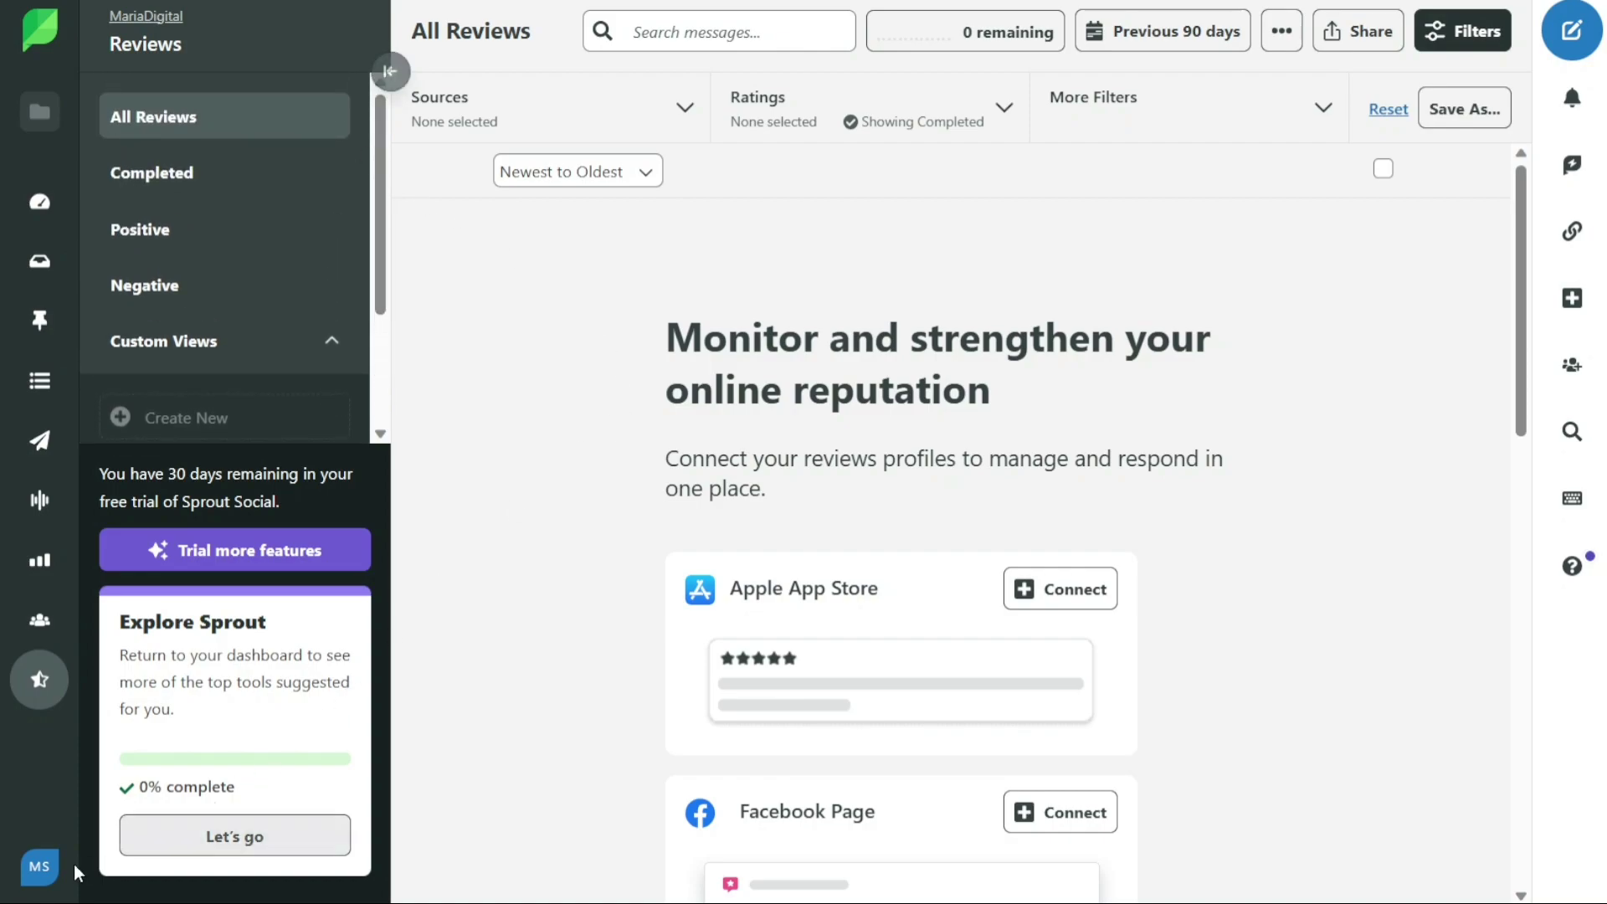
{"action": "left_click", "coordinate": [37, 875]}
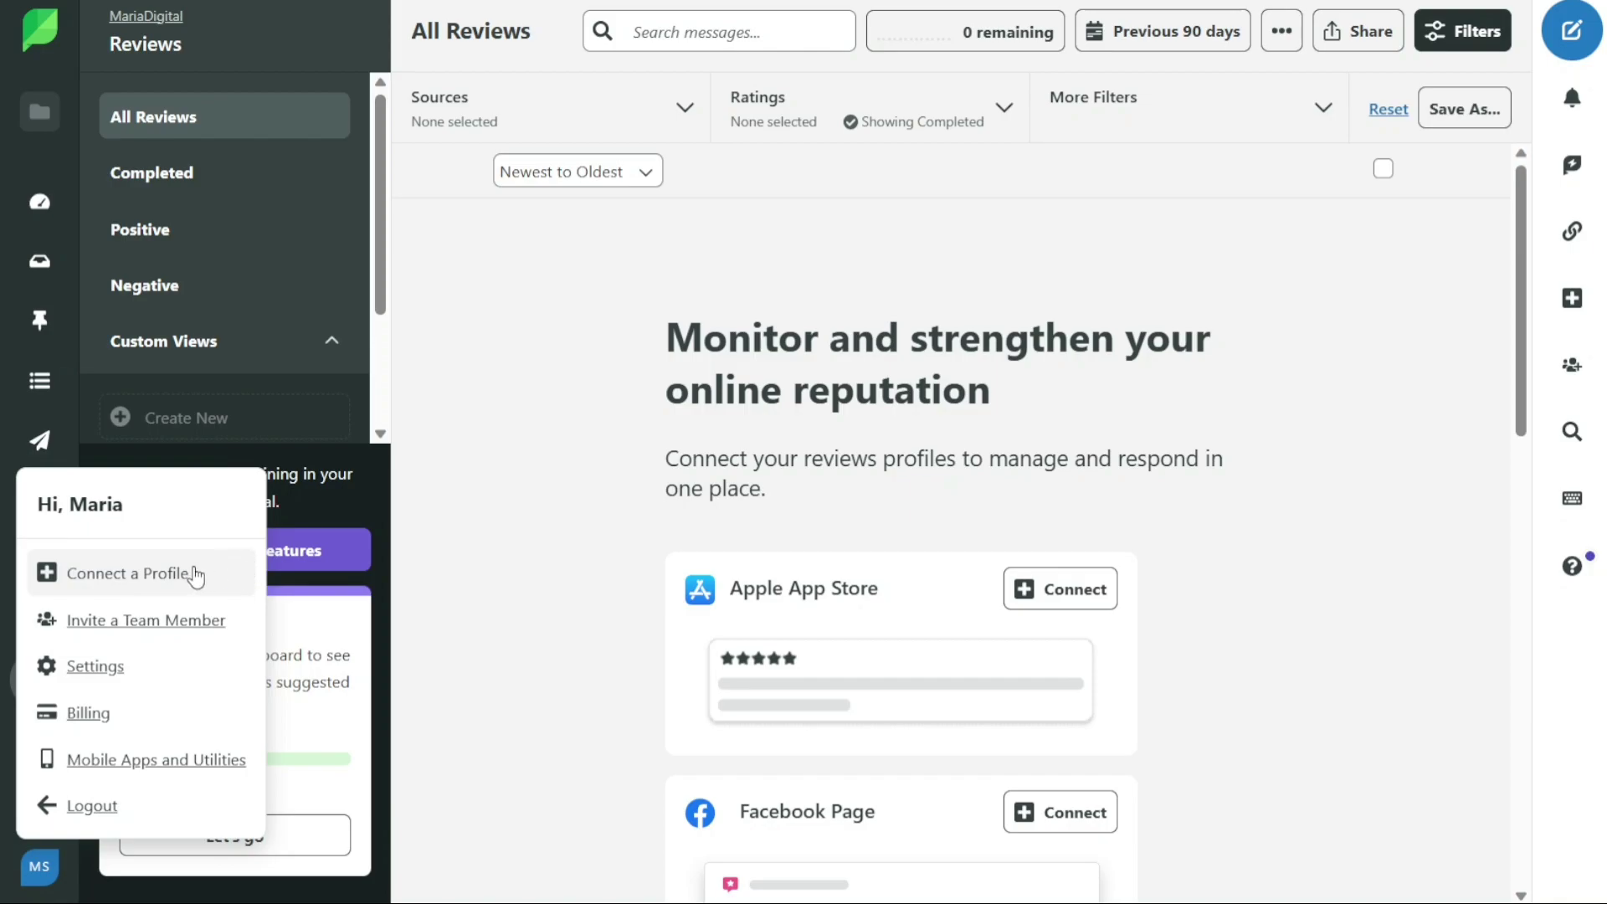
{"action": "left_click", "coordinate": [194, 576]}
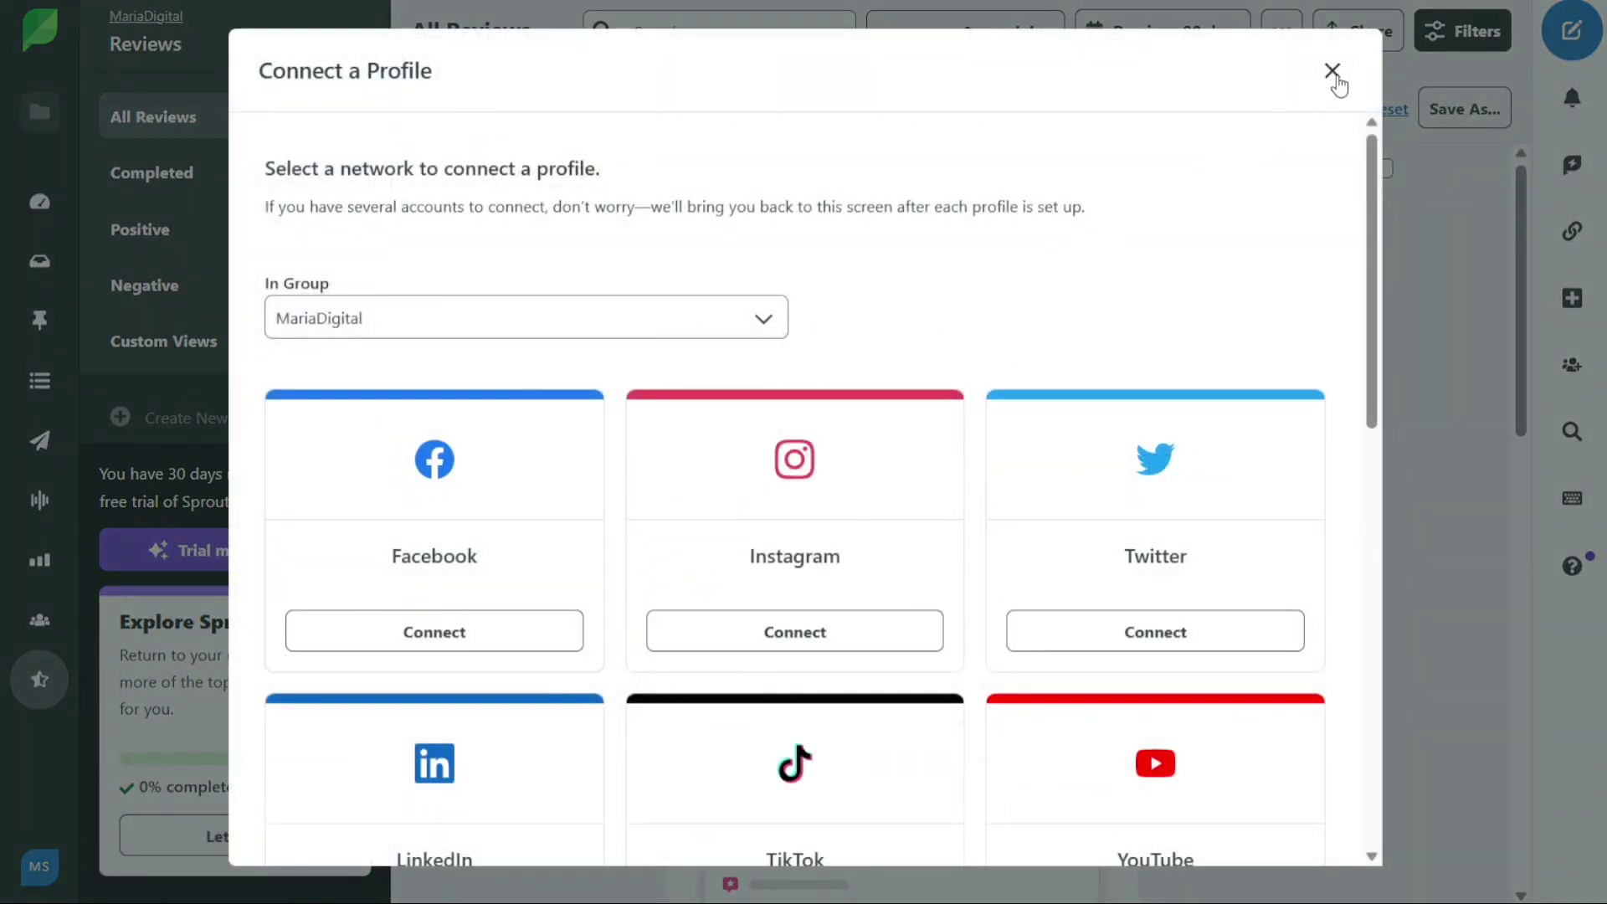
{"action": "left_click", "coordinate": [1332, 71]}
{"action": "left_click", "coordinate": [51, 879]}
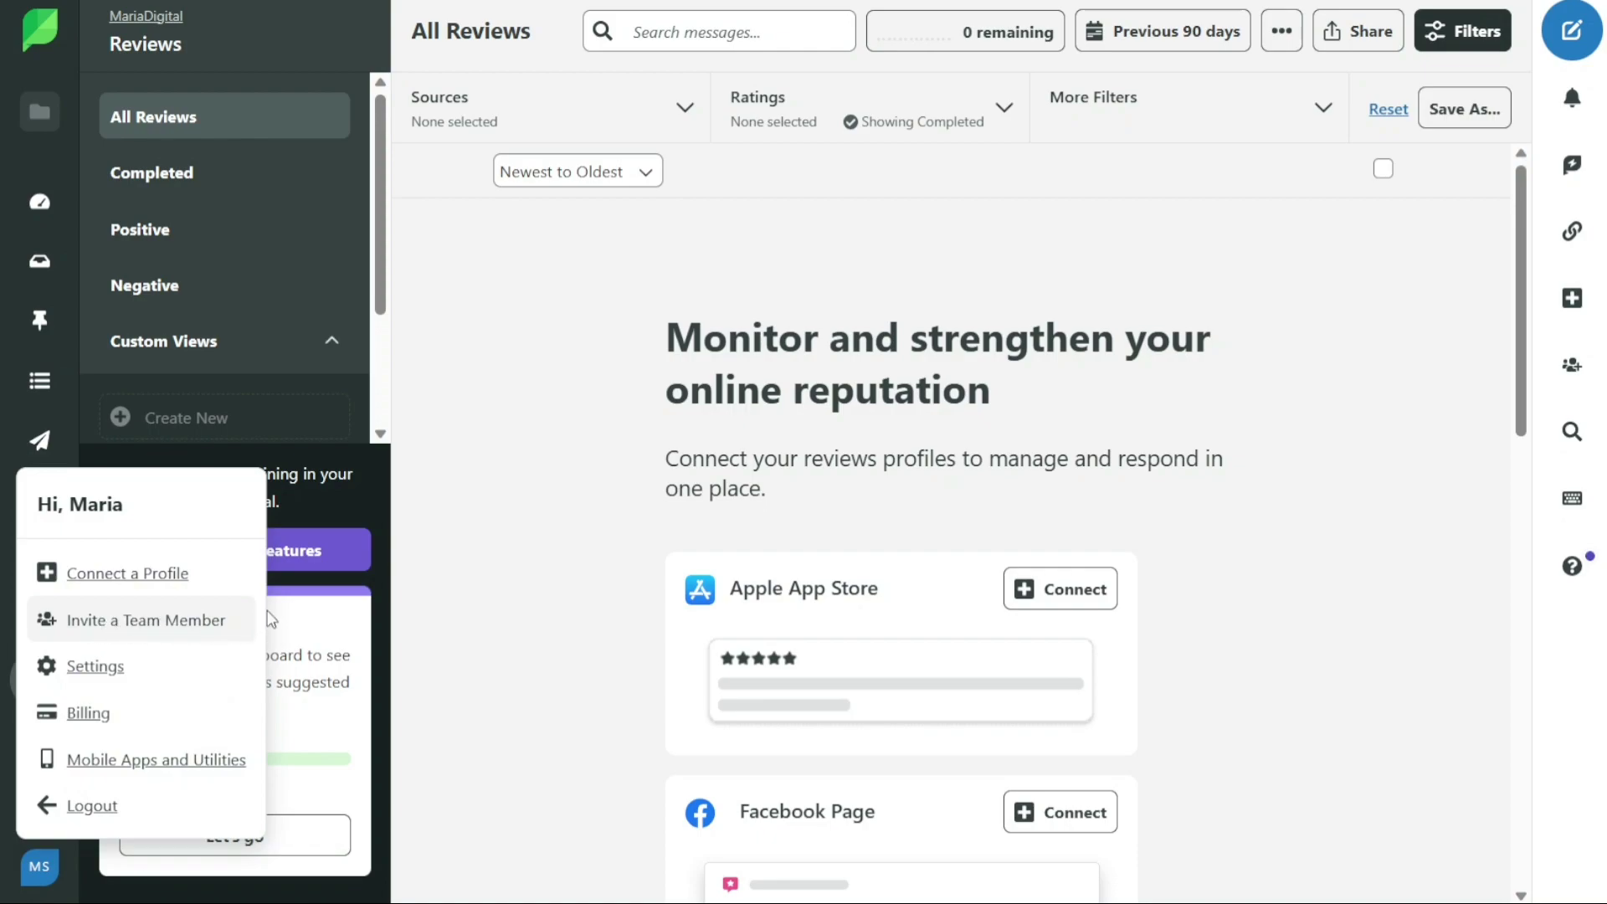
{"action": "left_click", "coordinate": [600, 424]}
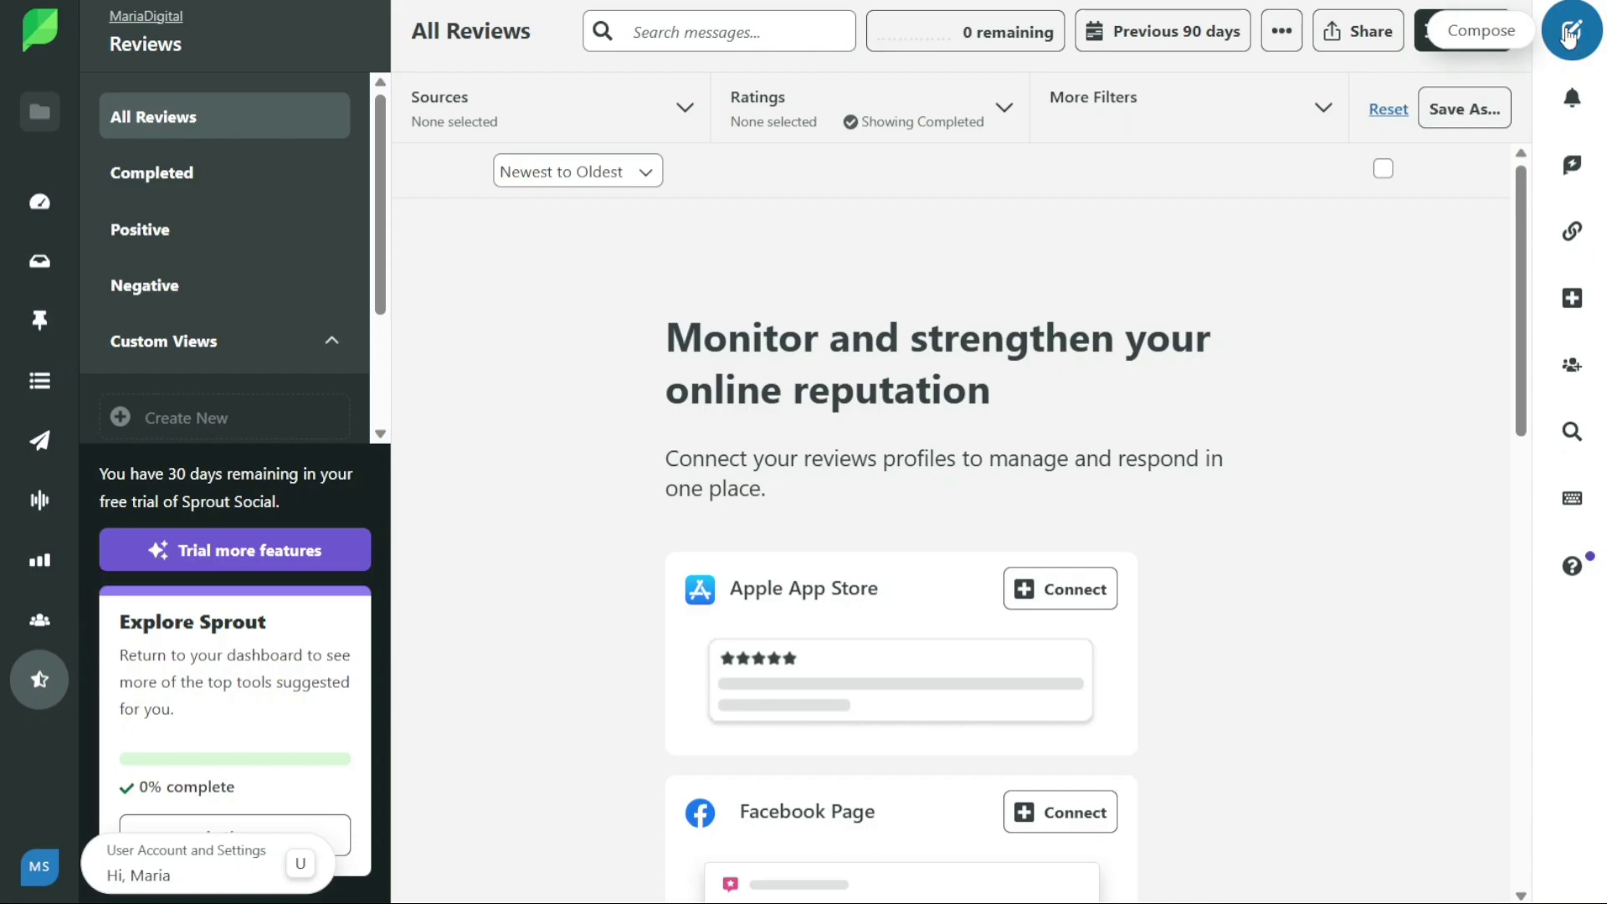
Step: Look at the post composer, Notifications and Team Conversations, then reach the empty Publishing Drafts page
{"action": "left_click", "coordinate": [1571, 33]}
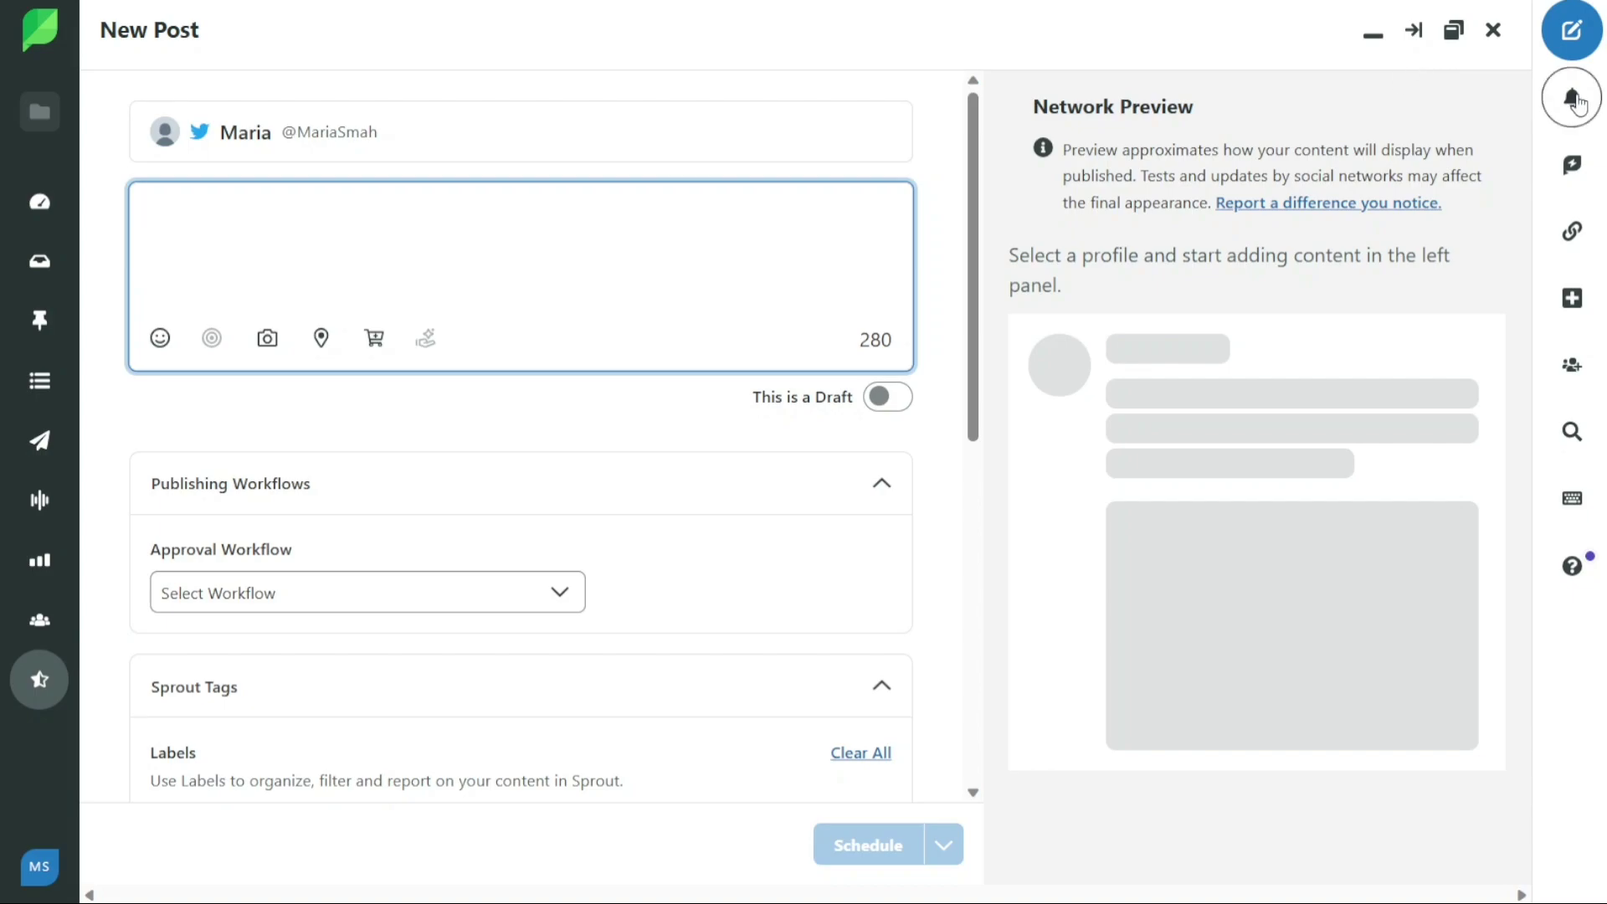
{"action": "left_click", "coordinate": [1574, 100]}
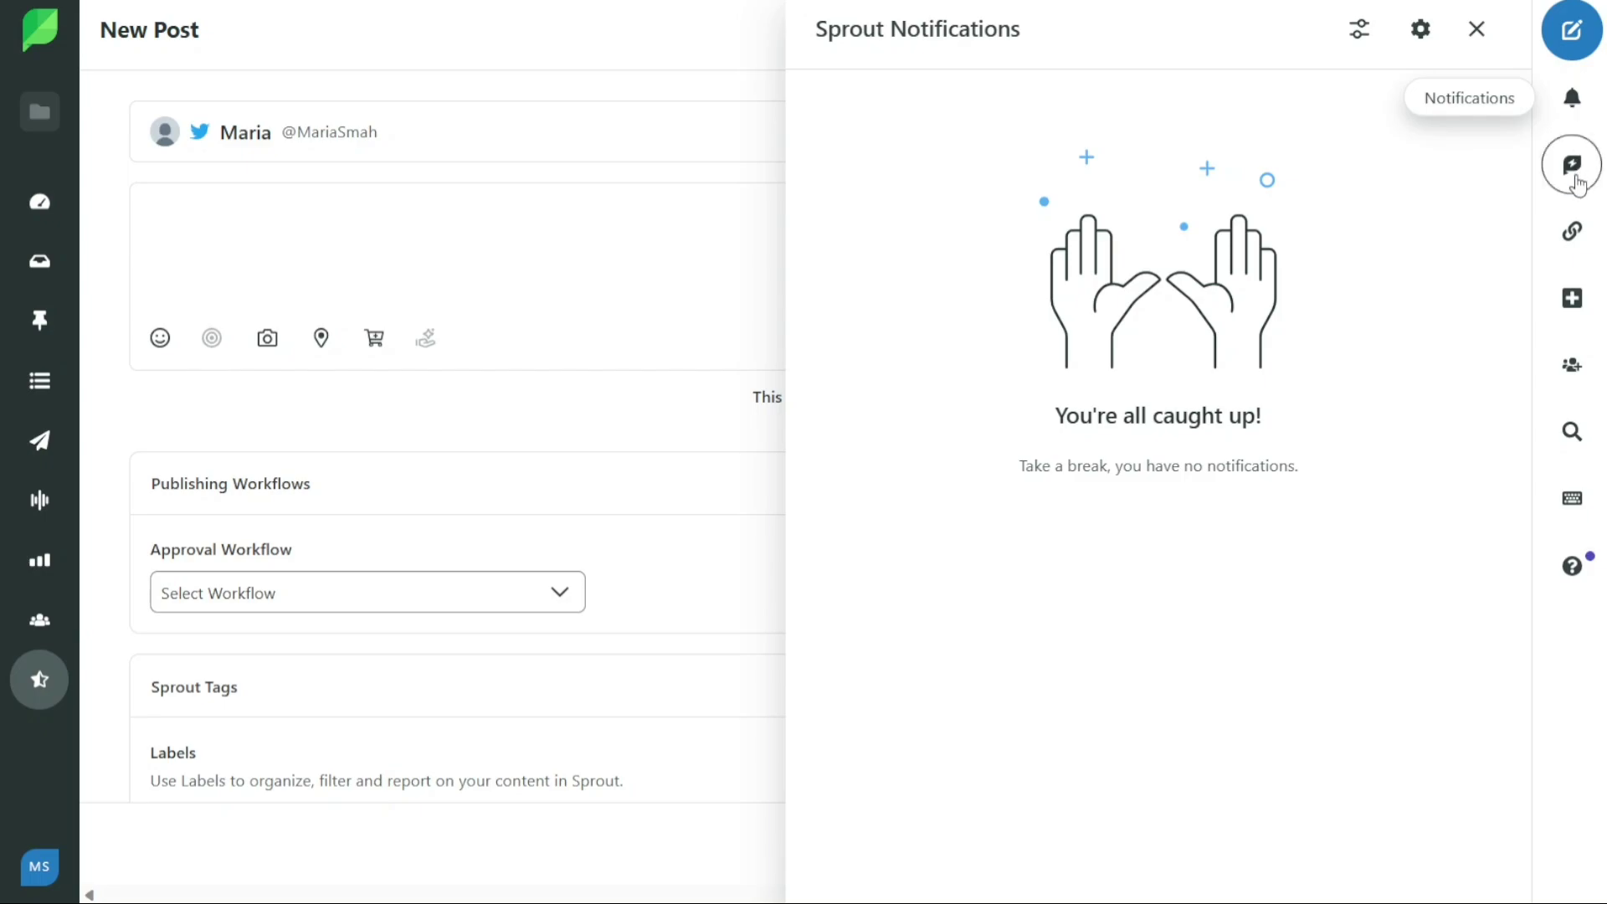
{"action": "left_click", "coordinate": [1577, 183]}
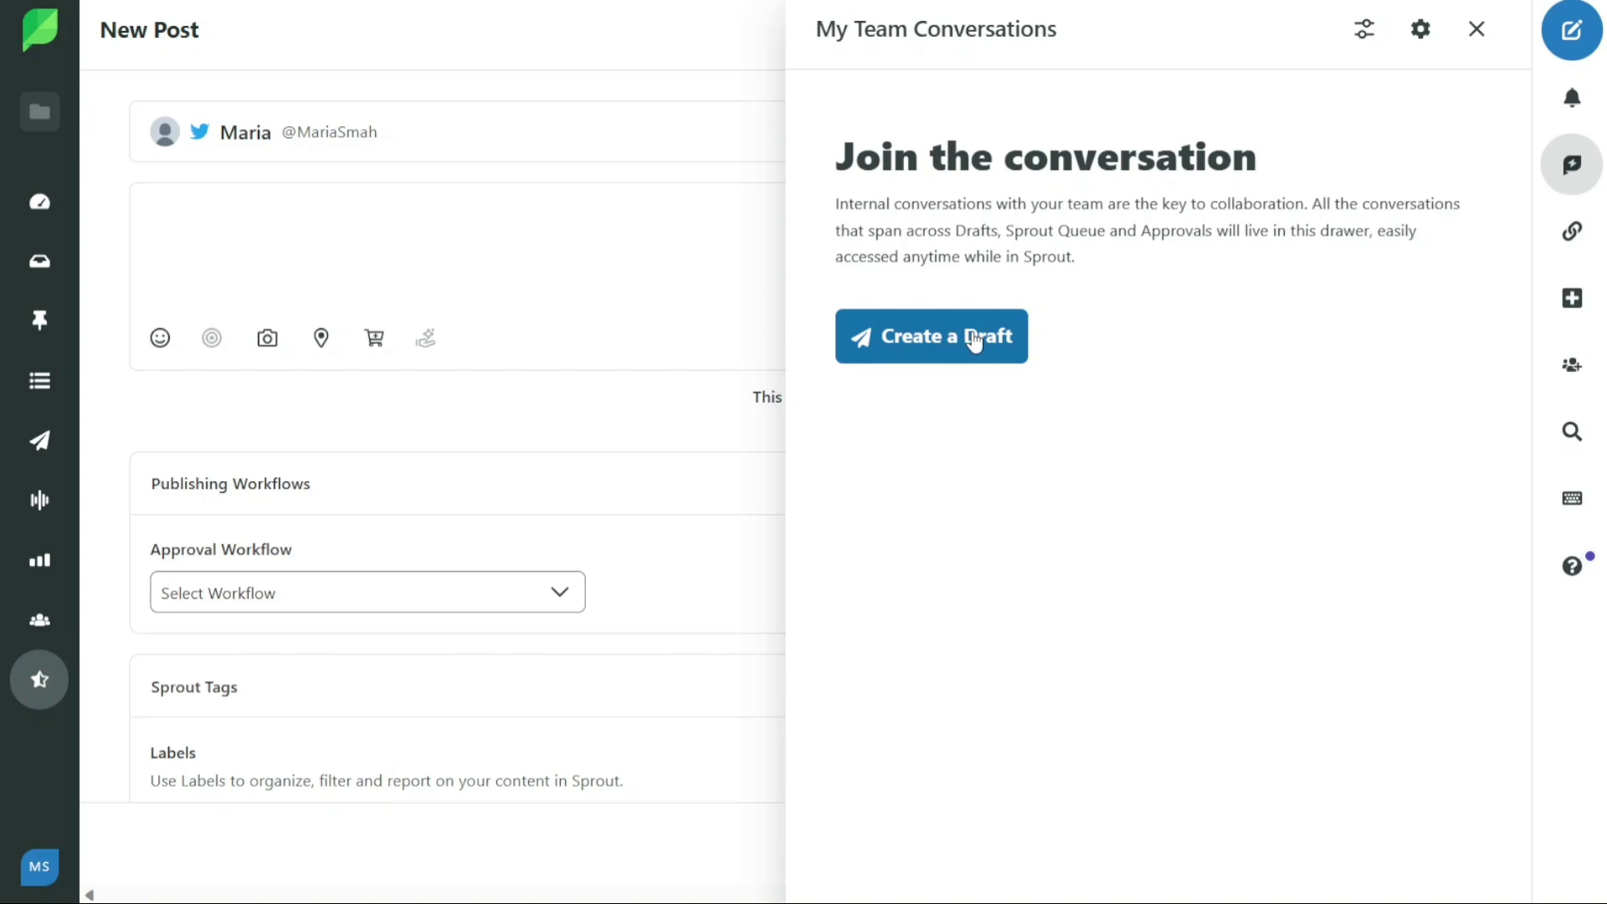
{"action": "left_click", "coordinate": [973, 338]}
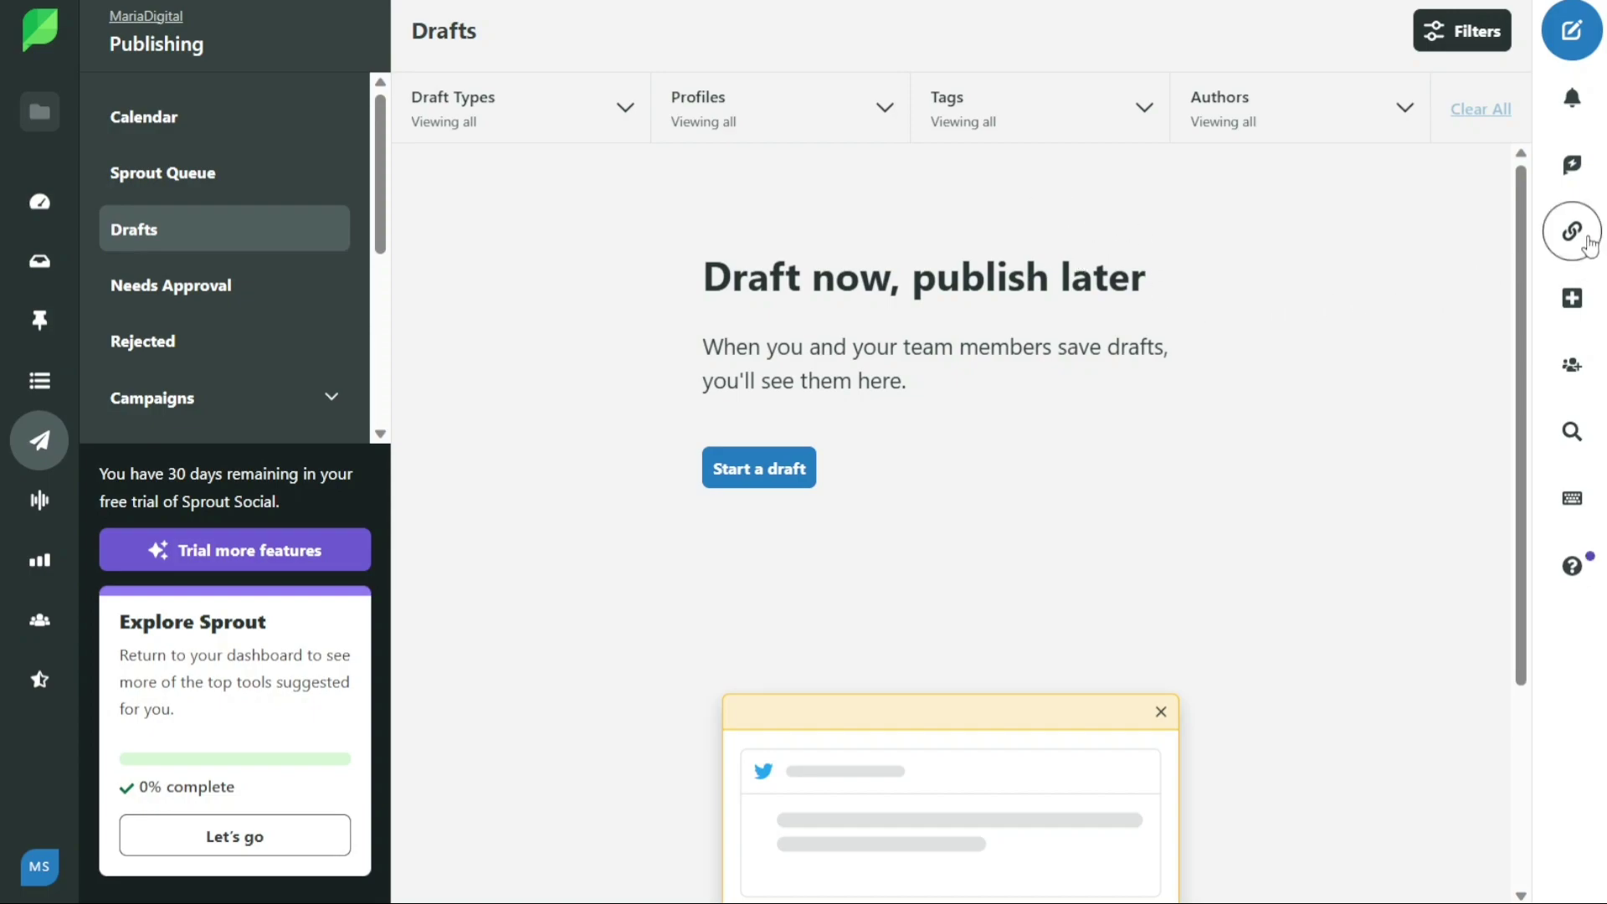
Step: Review Shared Links and the Connect a Profile options, then close the profile dialog
{"action": "left_click", "coordinate": [1586, 242]}
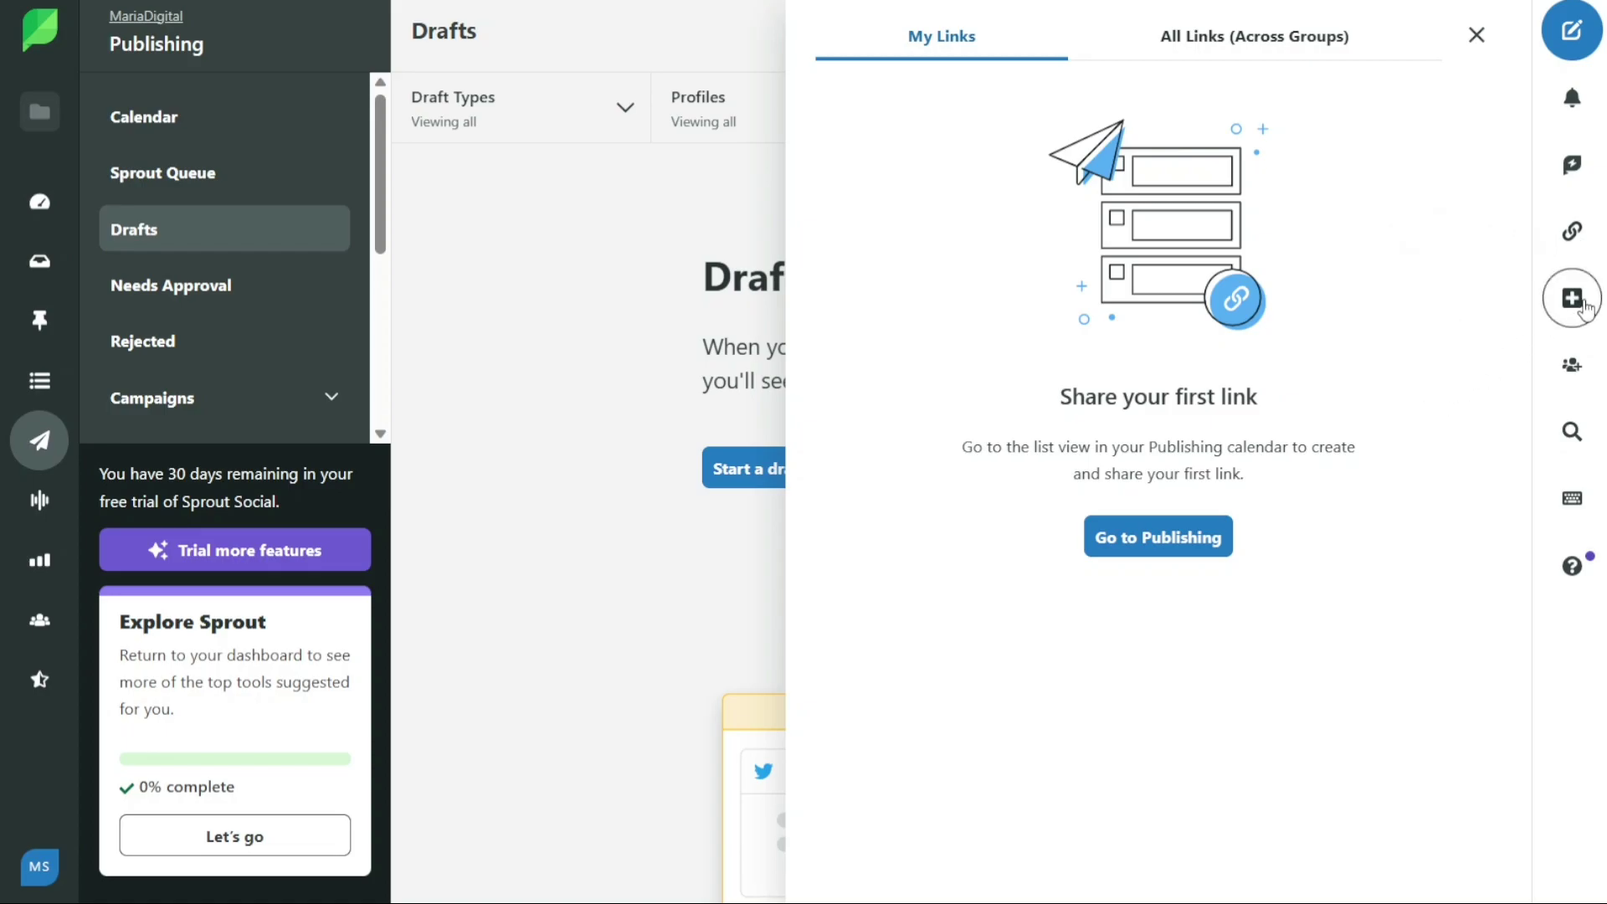
{"action": "left_click", "coordinate": [1584, 308]}
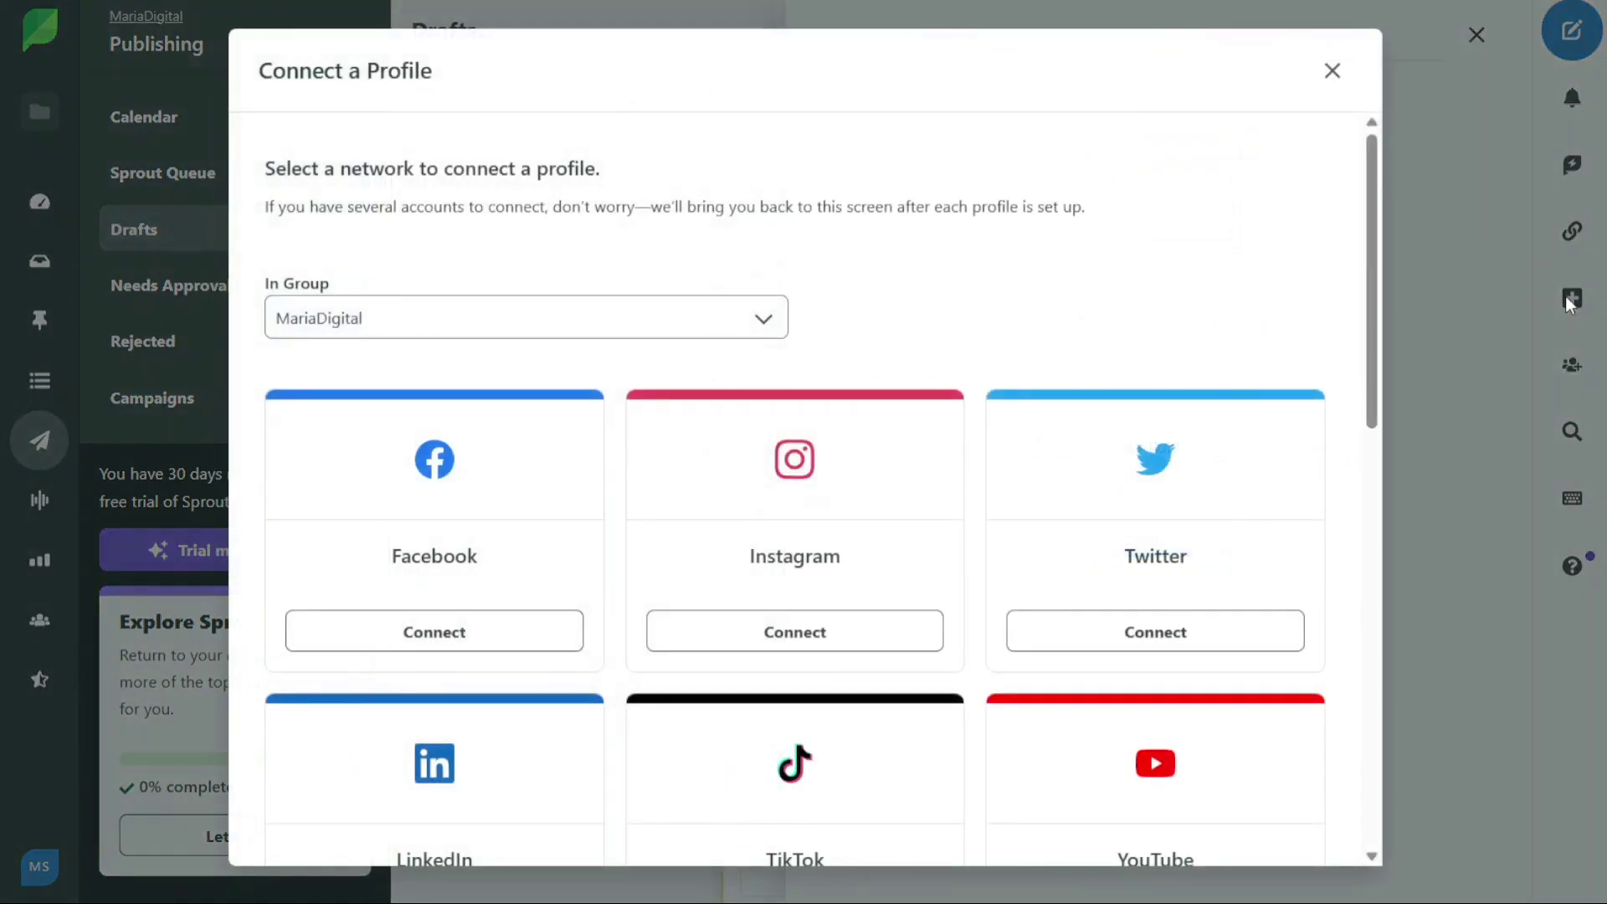
{"action": "scroll", "coordinate": [1356, 418], "scroll_direction": "down", "scroll_amount": 4}
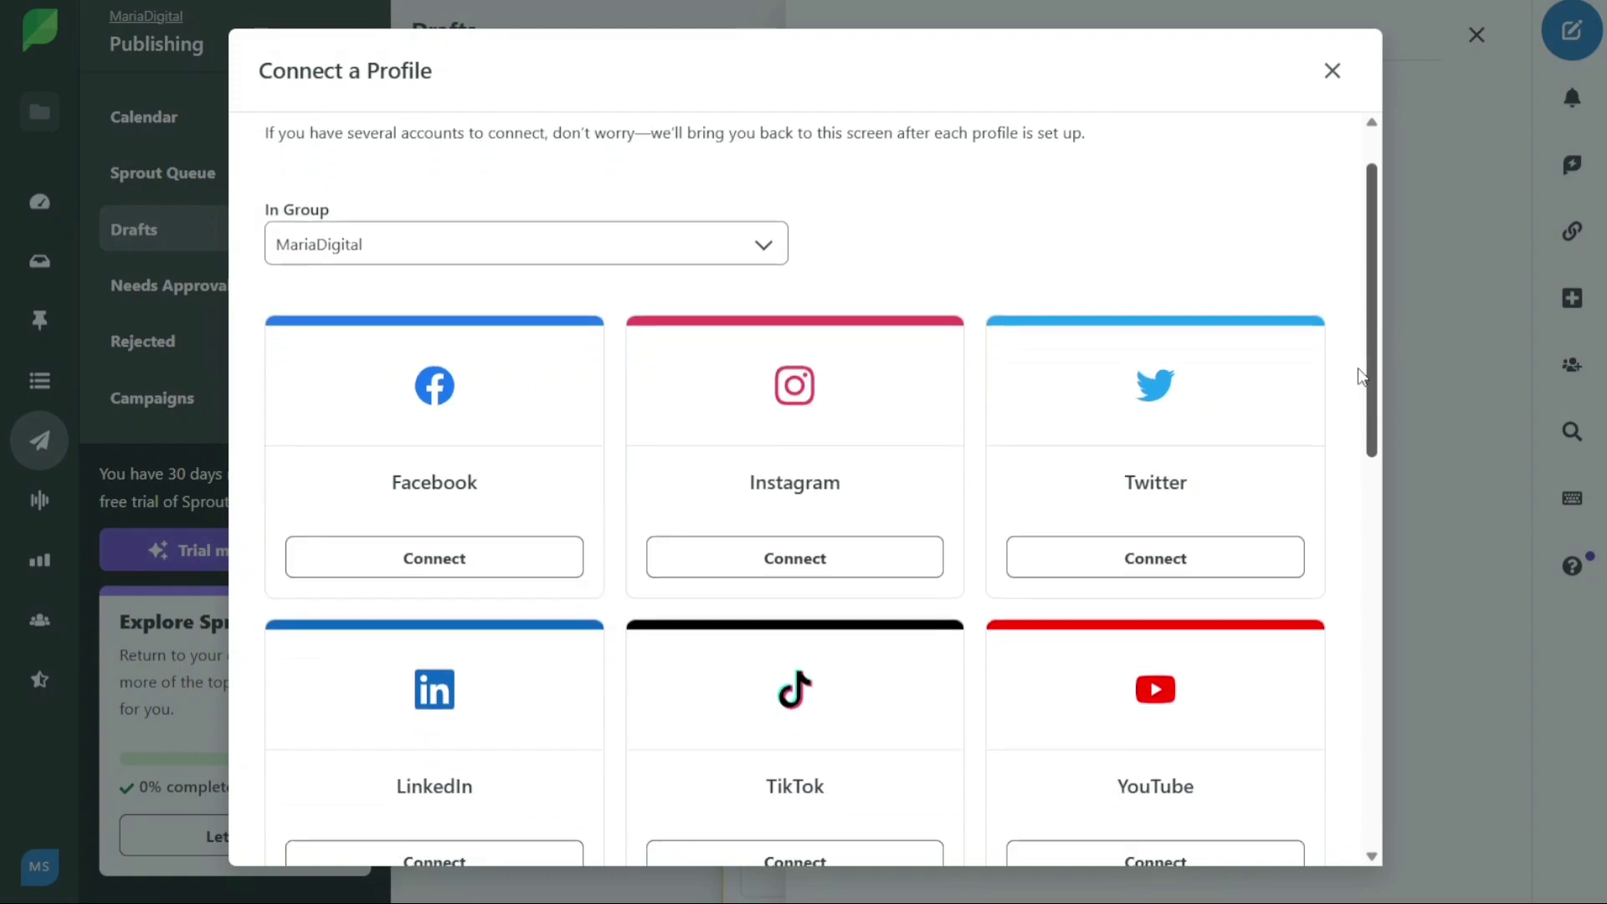
{"action": "scroll", "coordinate": [1351, 519], "scroll_direction": "down", "scroll_amount": 3}
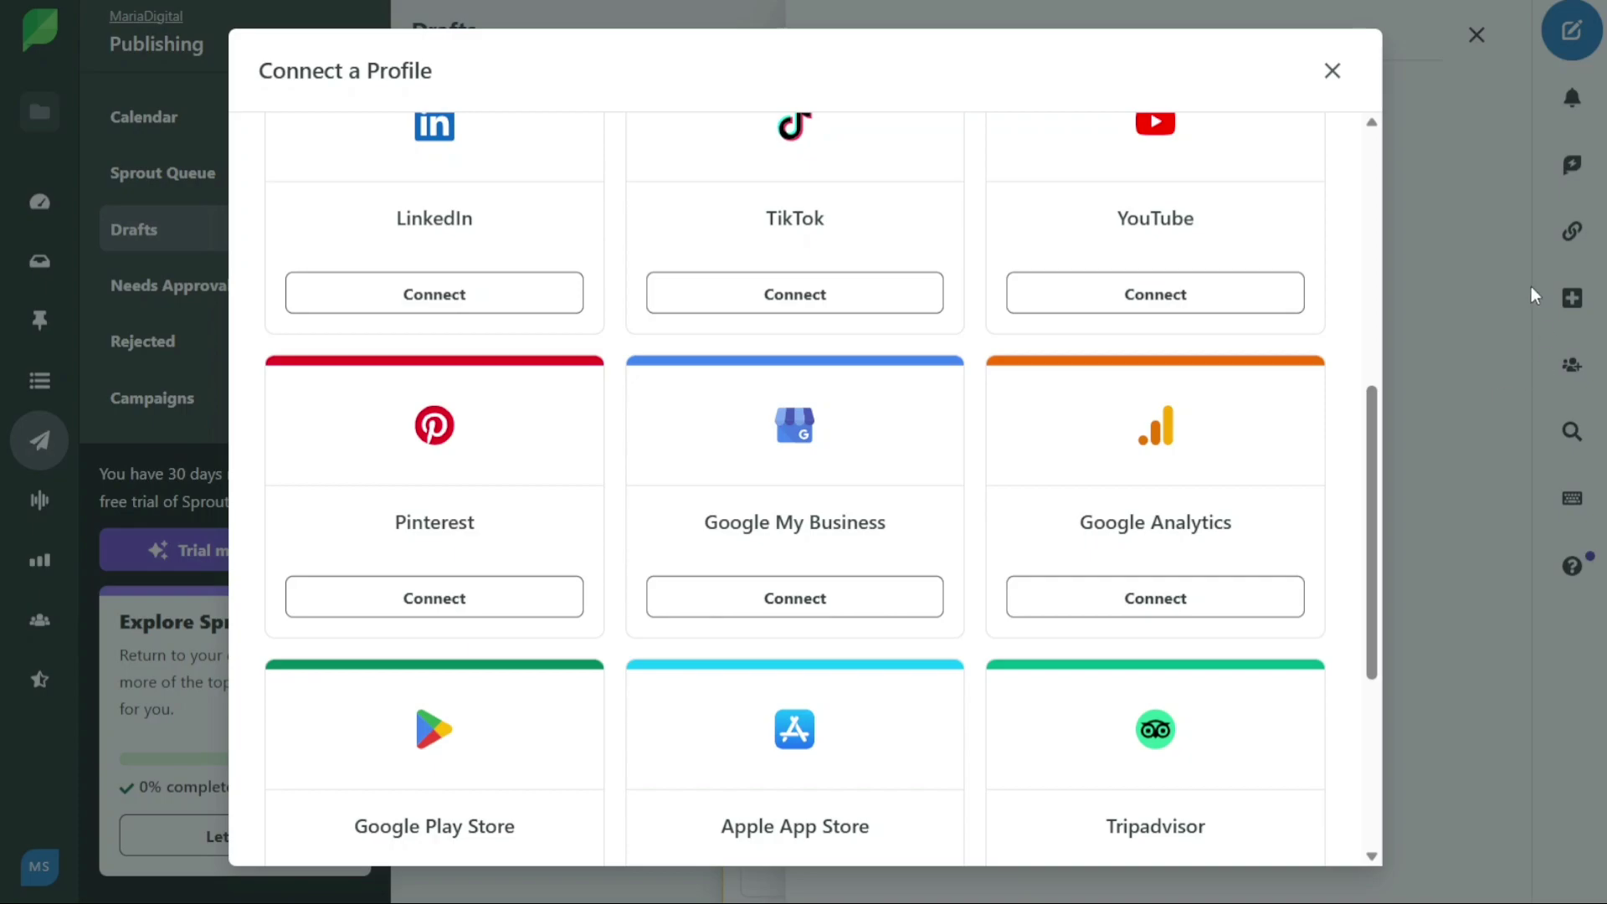
{"action": "left_click", "coordinate": [1334, 74]}
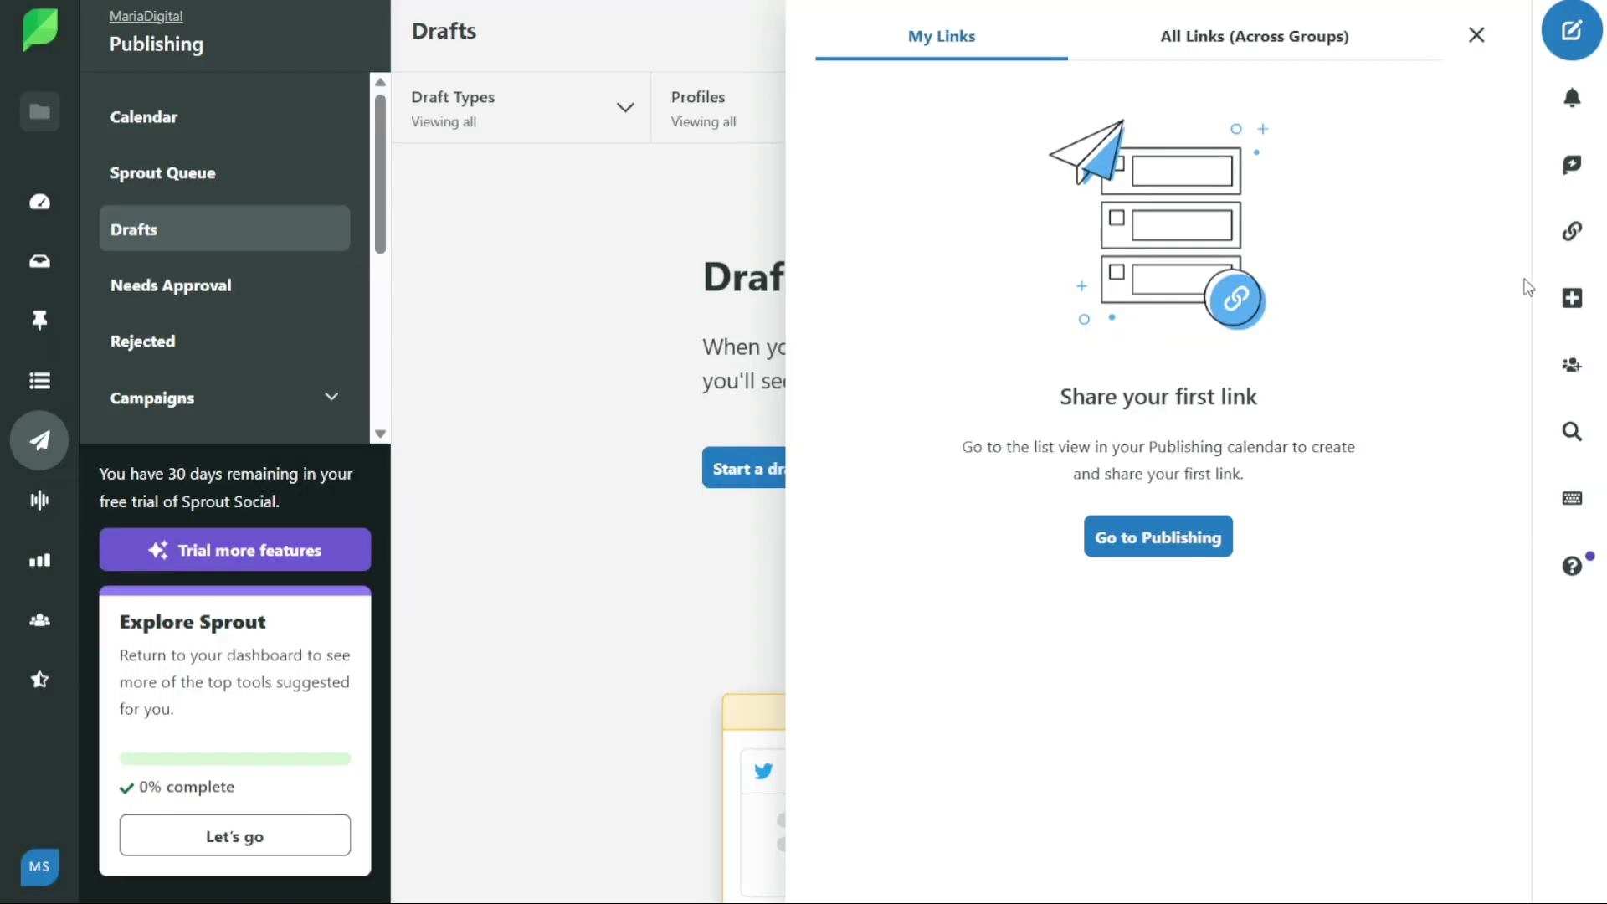
Step: Check the Invite Team Members panel, close it, and bring up People Search
{"action": "left_click", "coordinate": [1582, 373]}
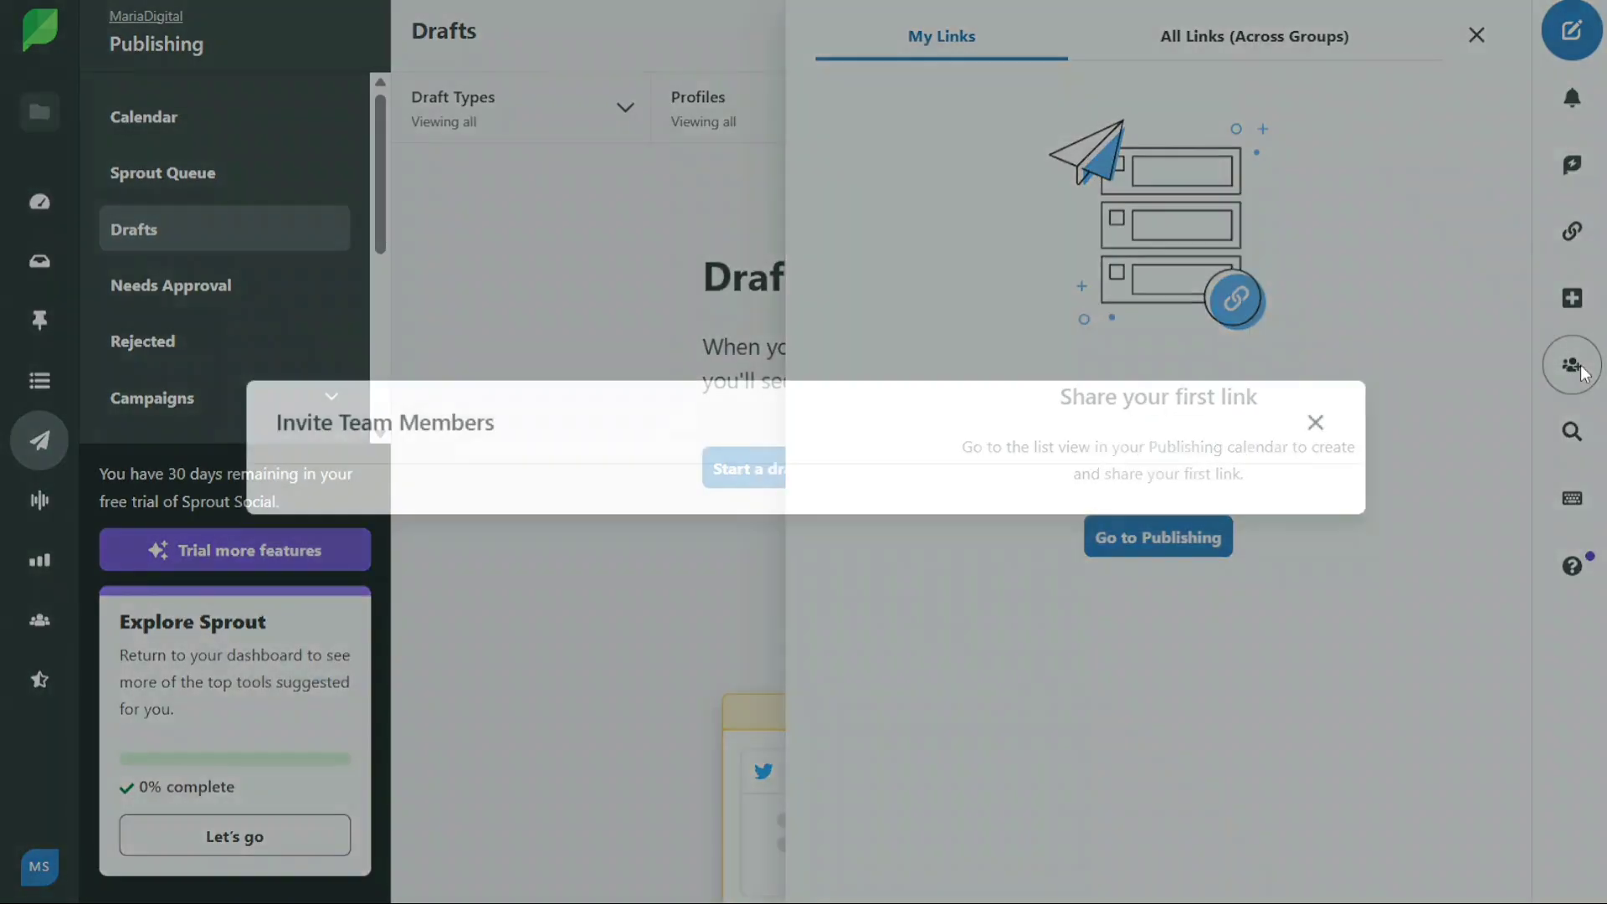
{"action": "left_click", "coordinate": [1311, 117]}
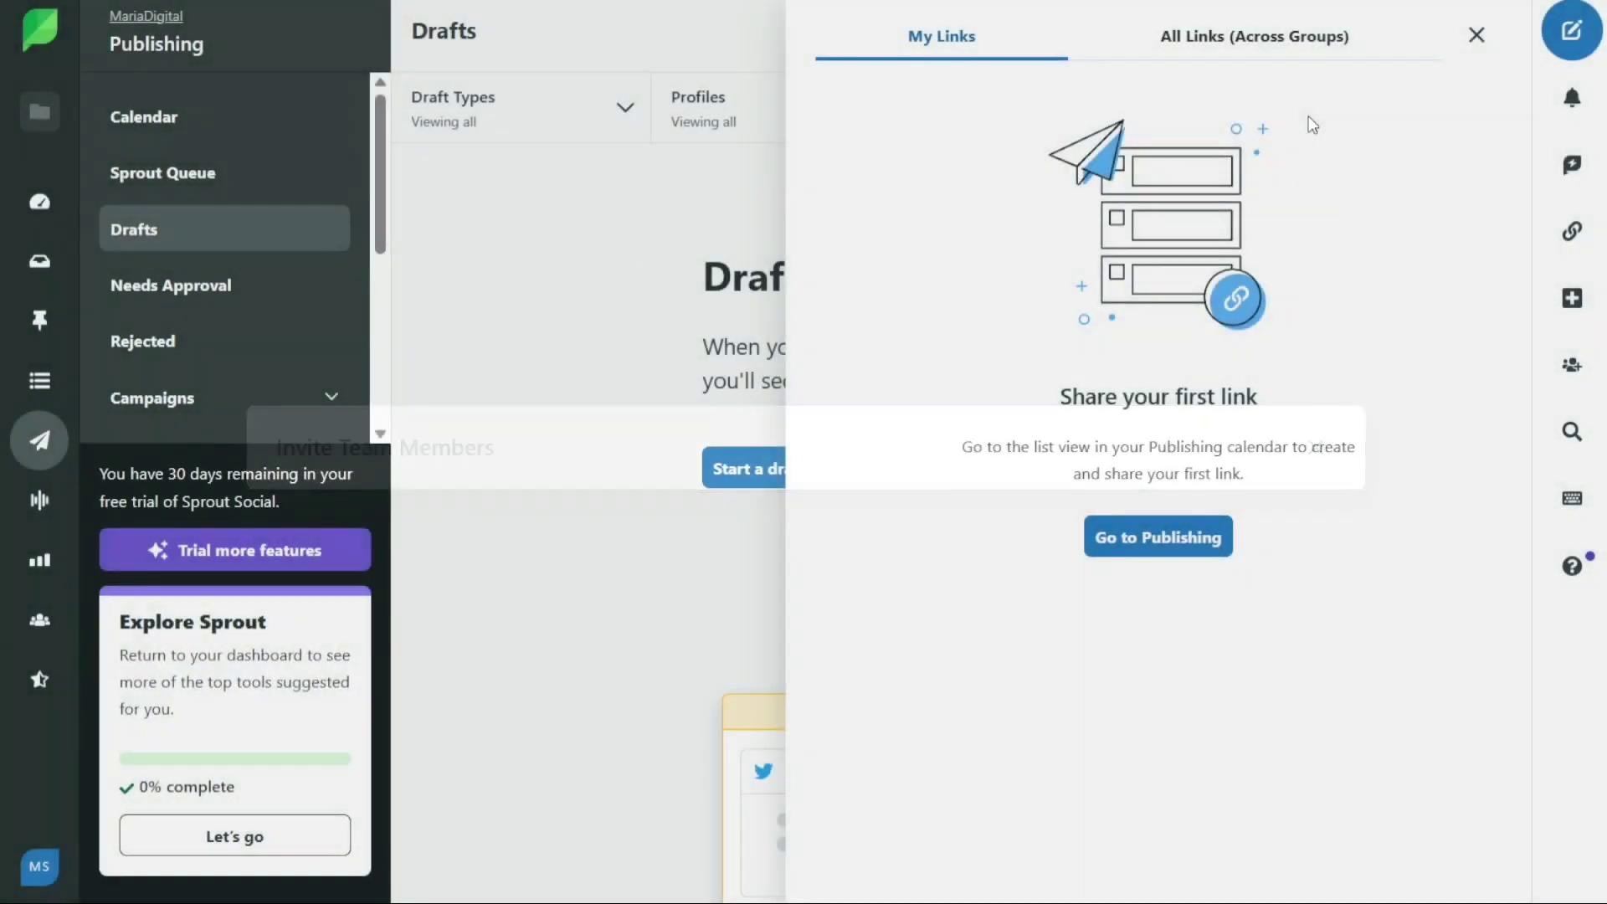
{"action": "left_click", "coordinate": [1573, 436]}
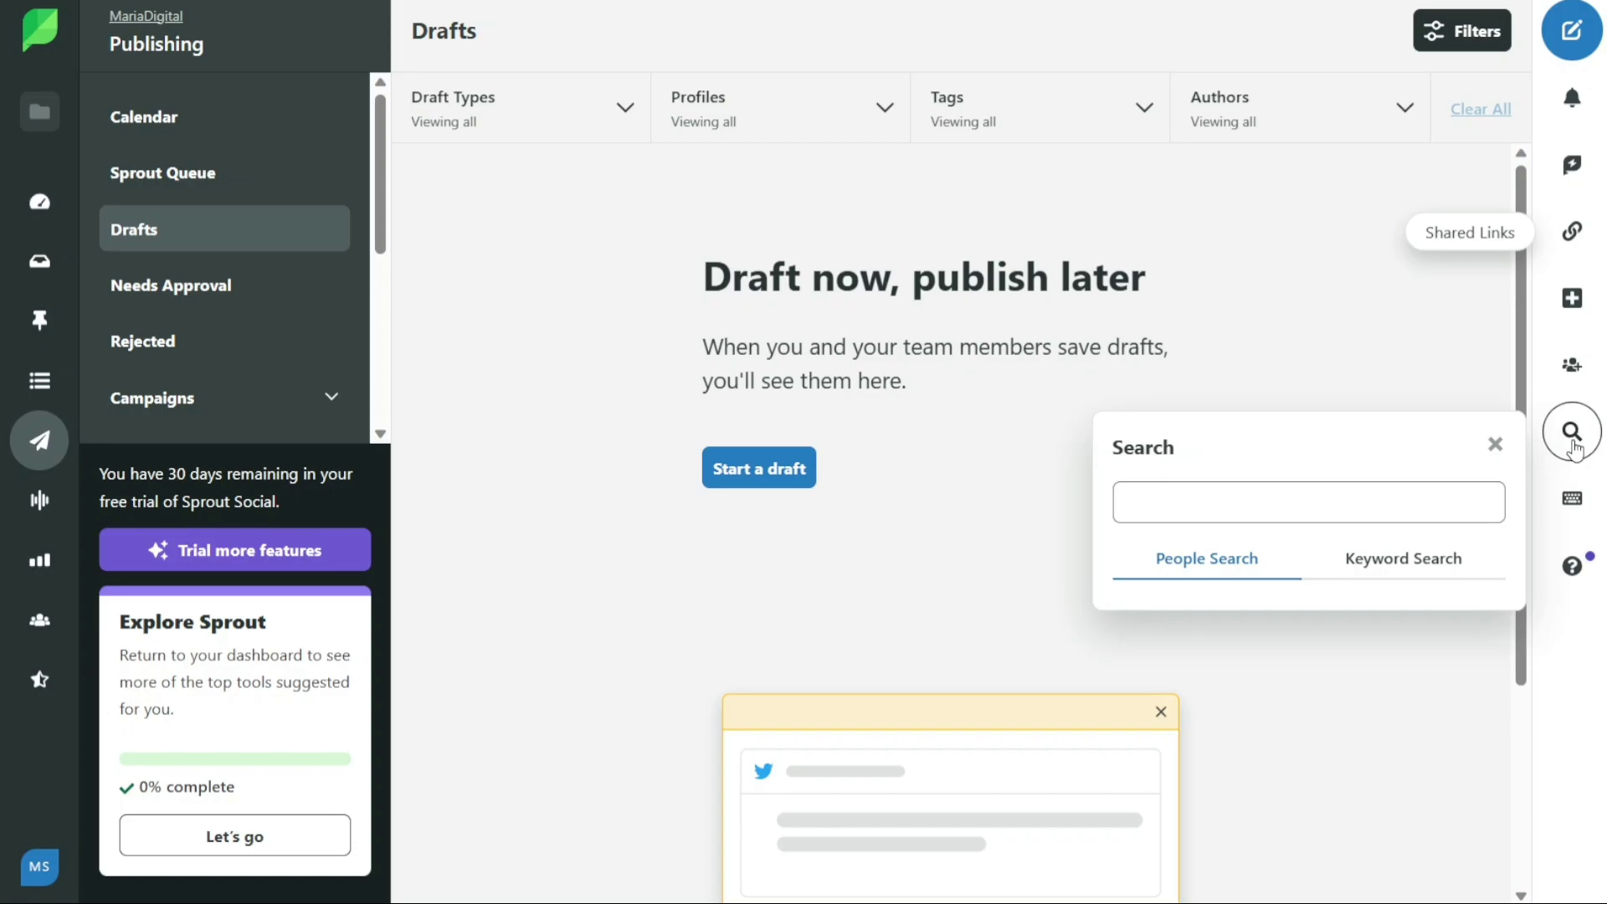
Step: Close search, review the Keyboard Shortcuts list, and browse the Resource Center's help links
{"action": "left_click", "coordinate": [1495, 445]}
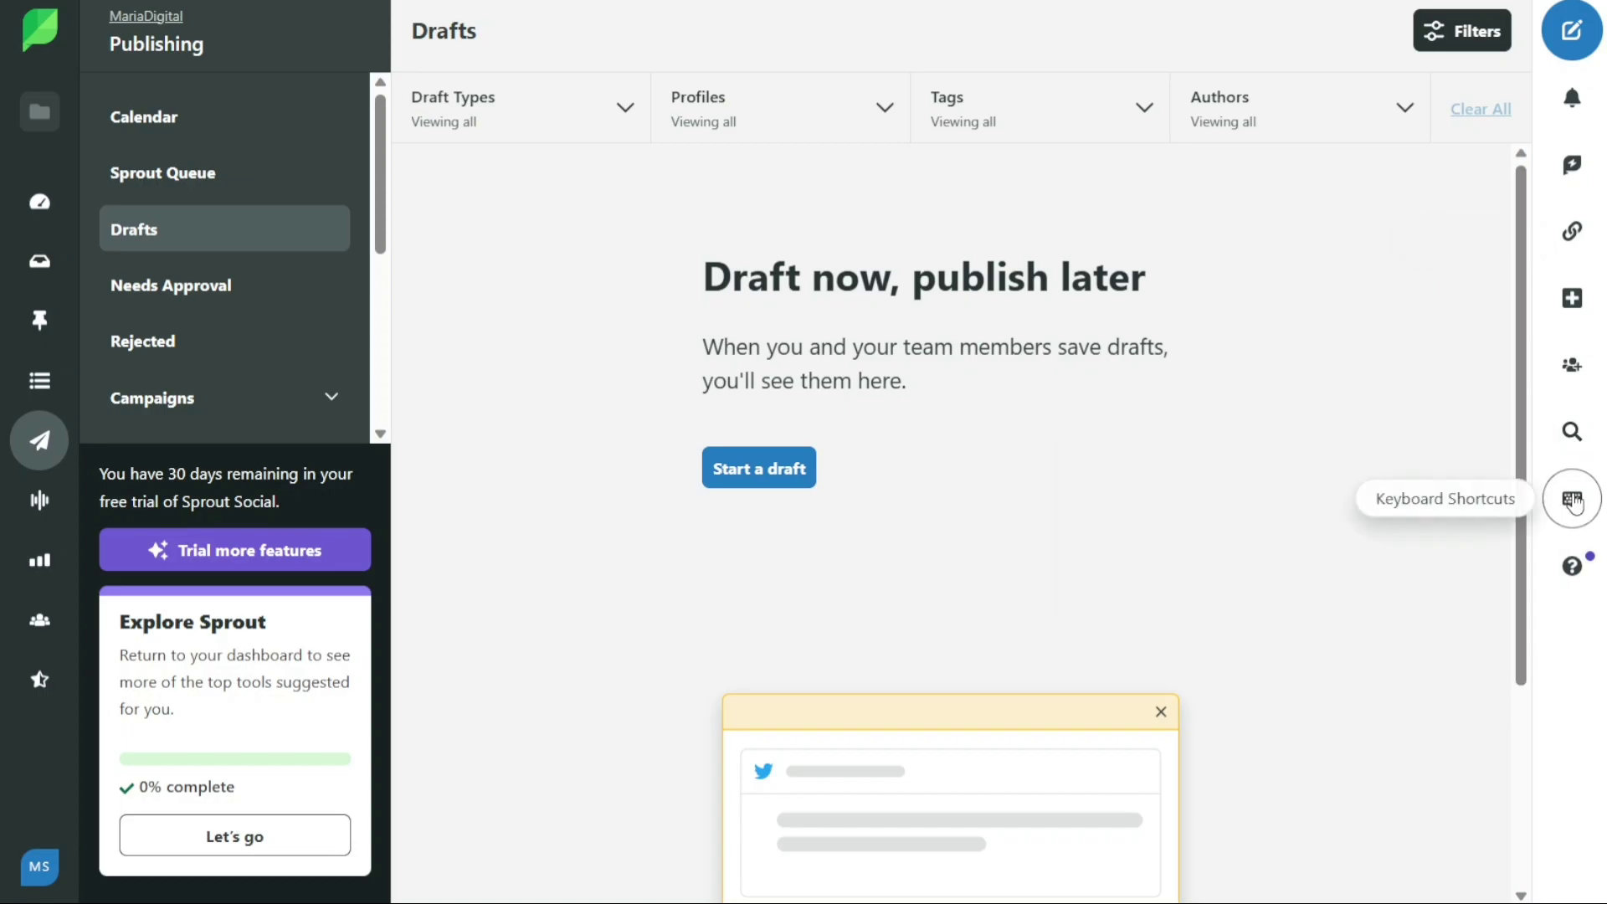
{"action": "left_click", "coordinate": [1574, 502]}
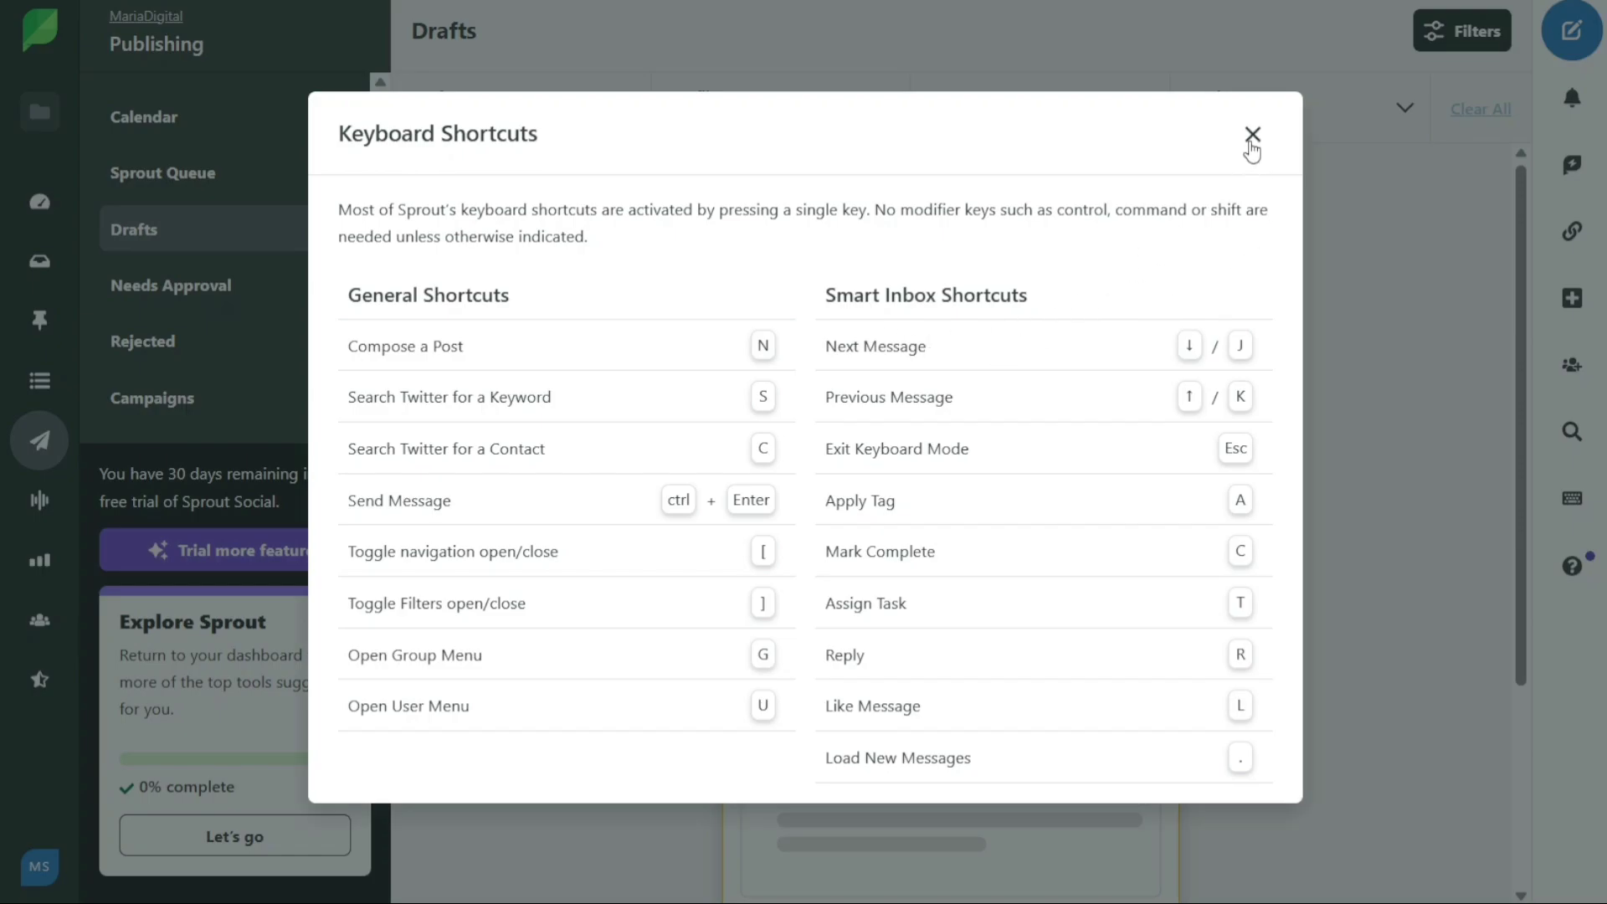
{"action": "left_click", "coordinate": [1251, 138]}
{"action": "left_click", "coordinate": [1572, 571]}
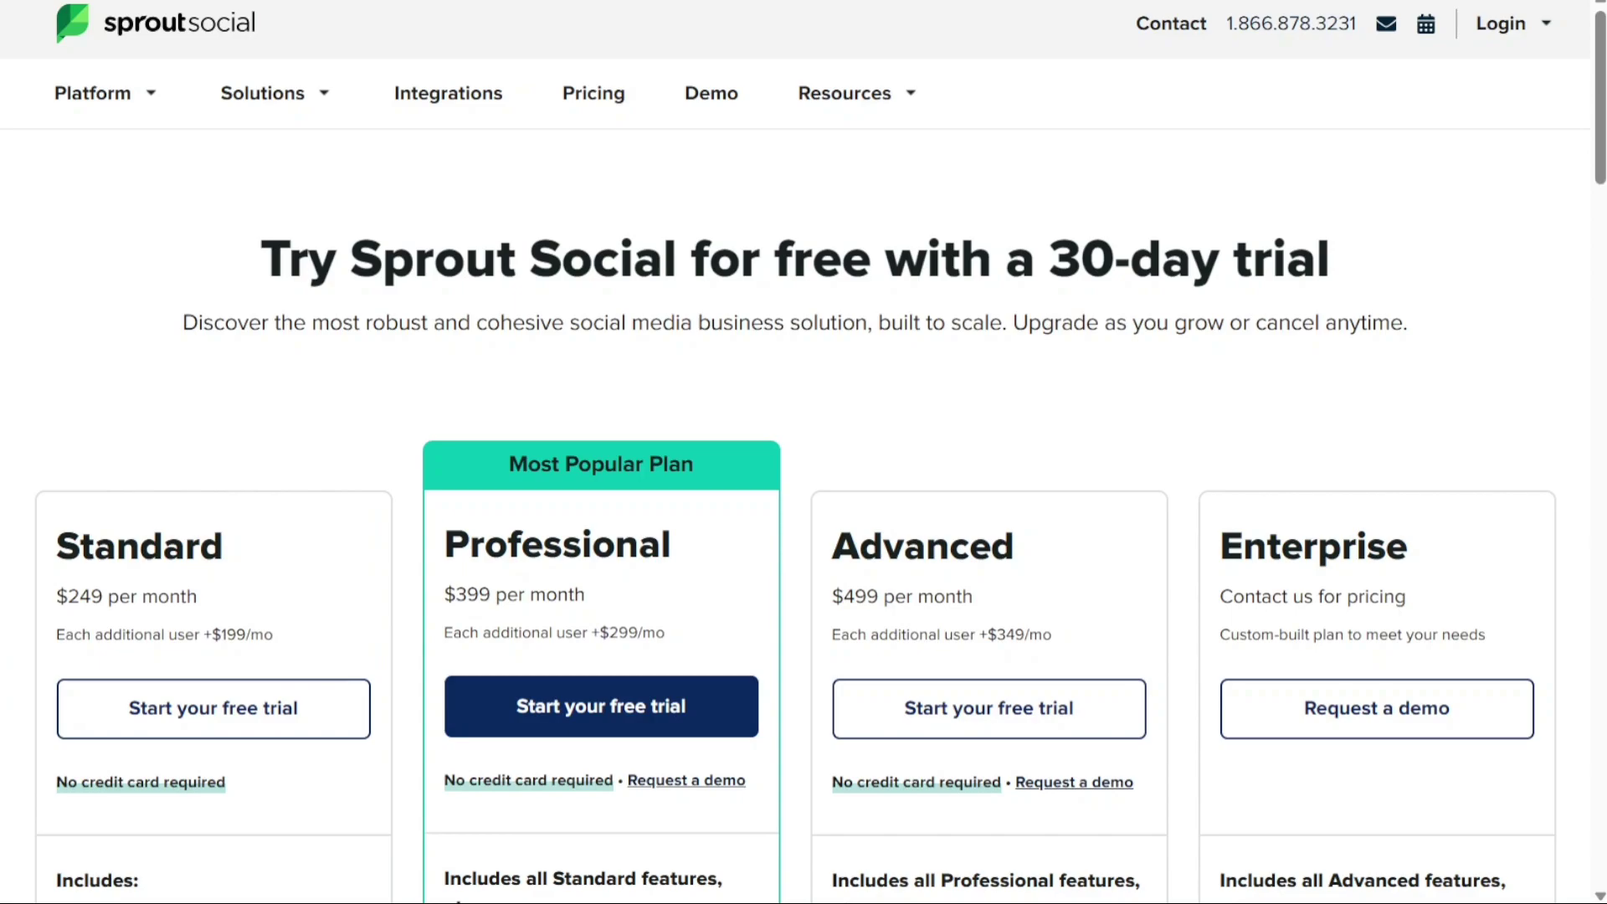
{"action": "scroll", "coordinate": [803, 502], "scroll_direction": "down", "scroll_amount": 4}
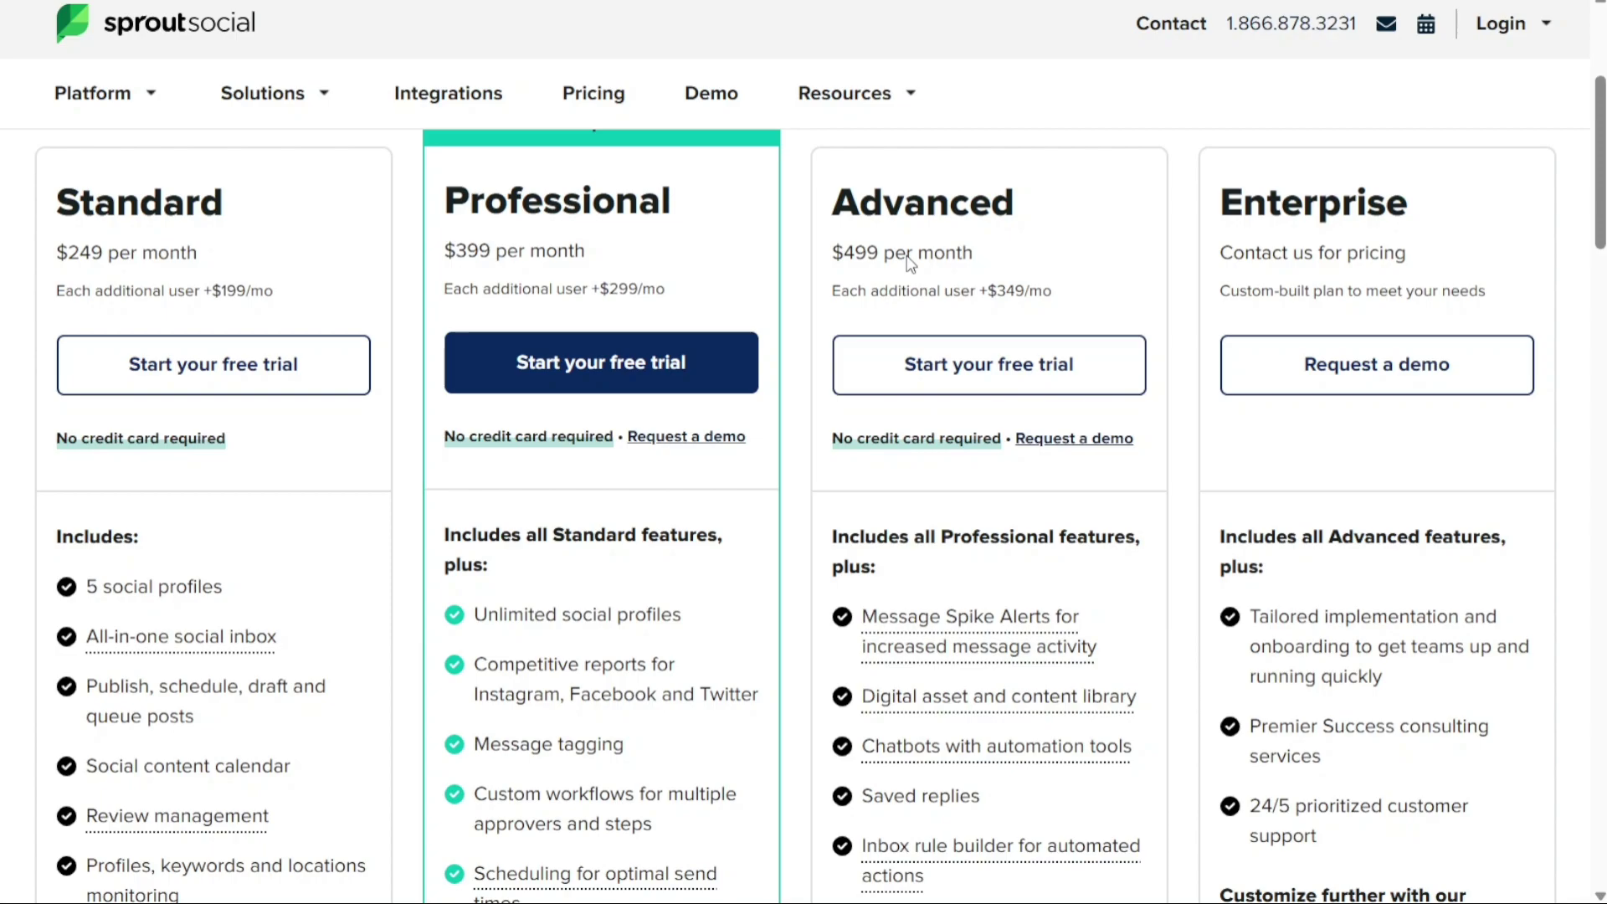
{"action": "scroll", "coordinate": [910, 264], "scroll_direction": "down", "scroll_amount": 1}
{"action": "scroll", "coordinate": [910, 264], "scroll_direction": "down", "scroll_amount": 1}
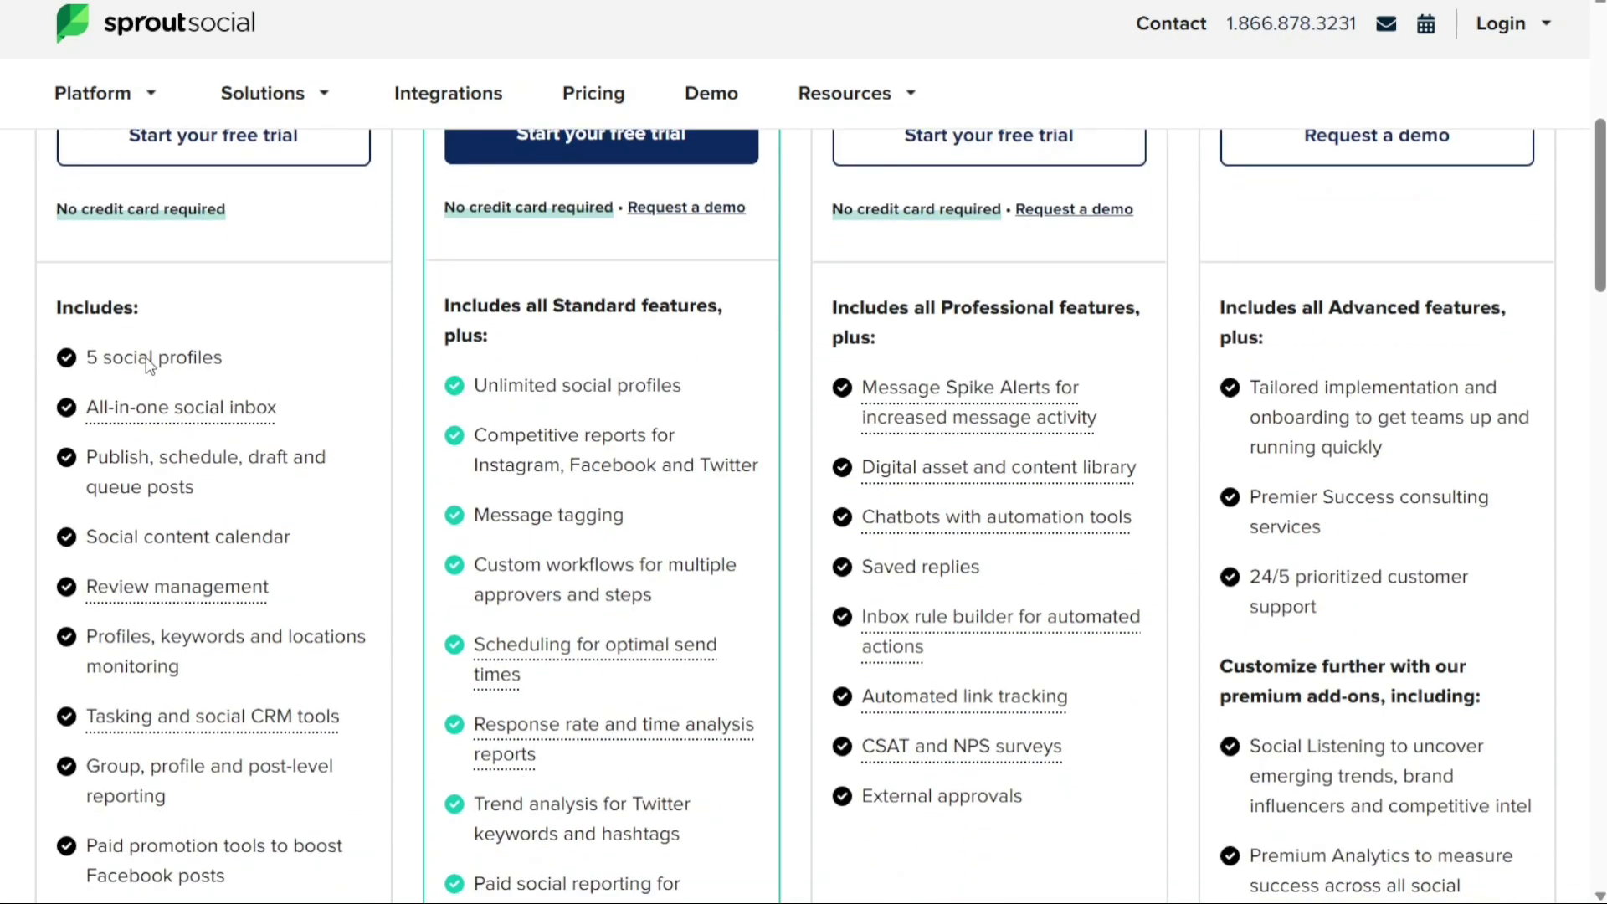
{"action": "scroll", "coordinate": [734, 299], "scroll_direction": "up", "scroll_amount": 3}
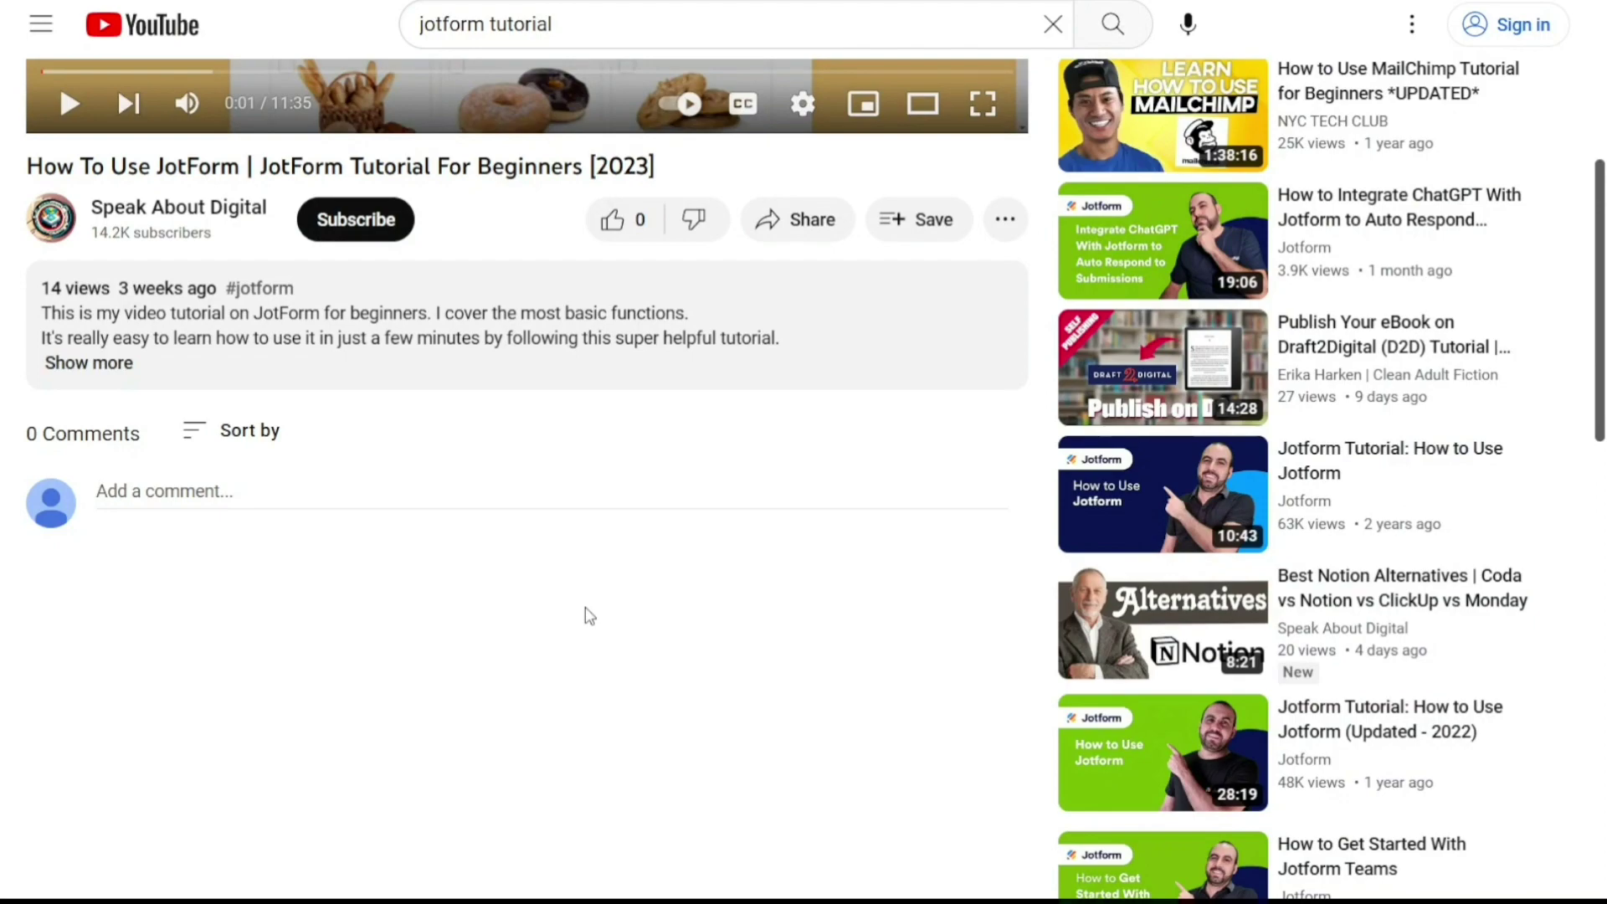
Step: Expand the JotForm tutorial's description to reveal the free sign-up link
{"action": "left_click", "coordinate": [108, 368]}
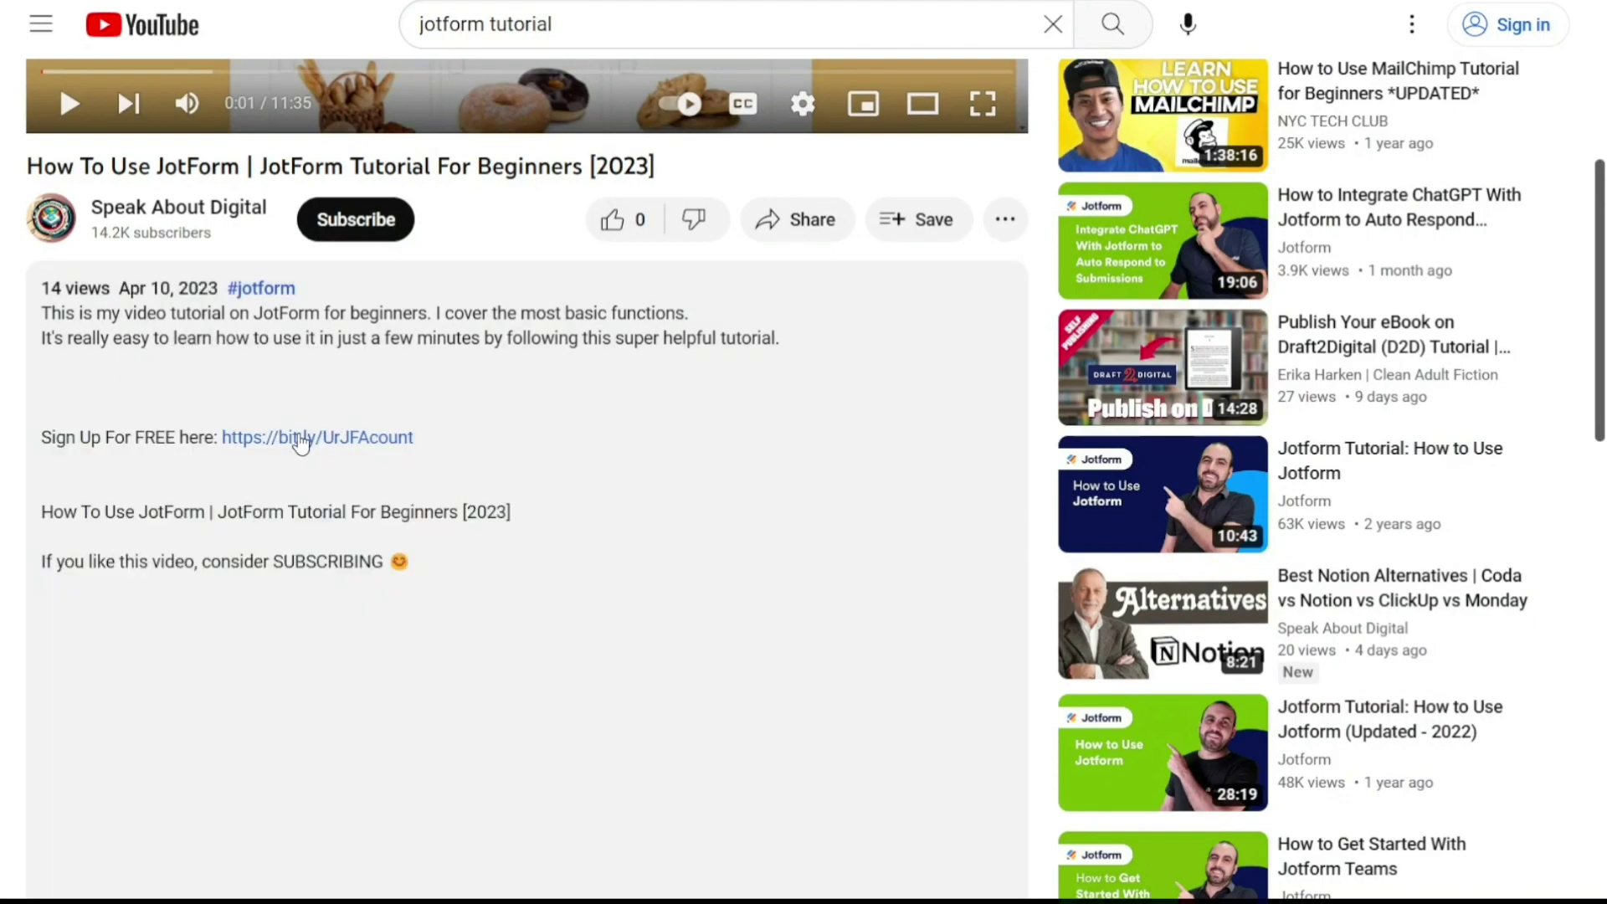